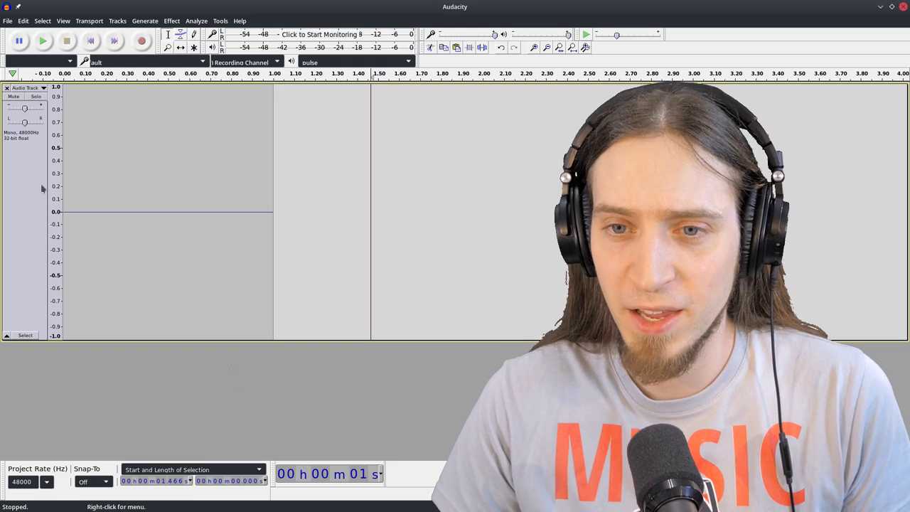
- Draw a single-sample impulse with amplitude 1.0 on the second sample of the silent track
scroll(30, 209, "up", 9)
scroll(29, 214, "up", 5)
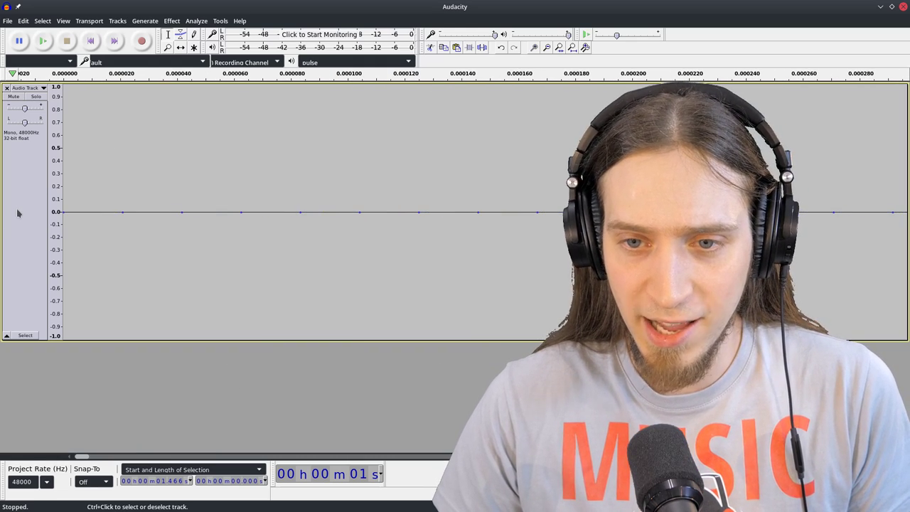
left_click(193, 34)
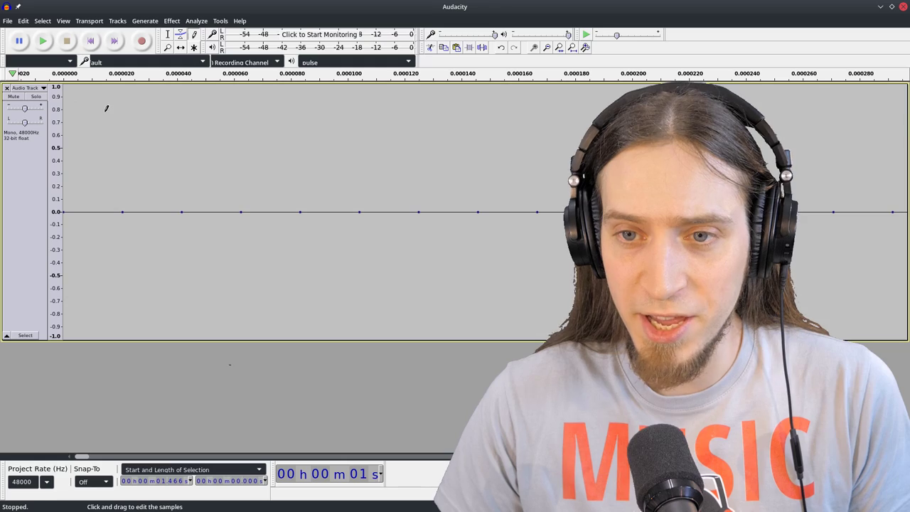
left_click(120, 87)
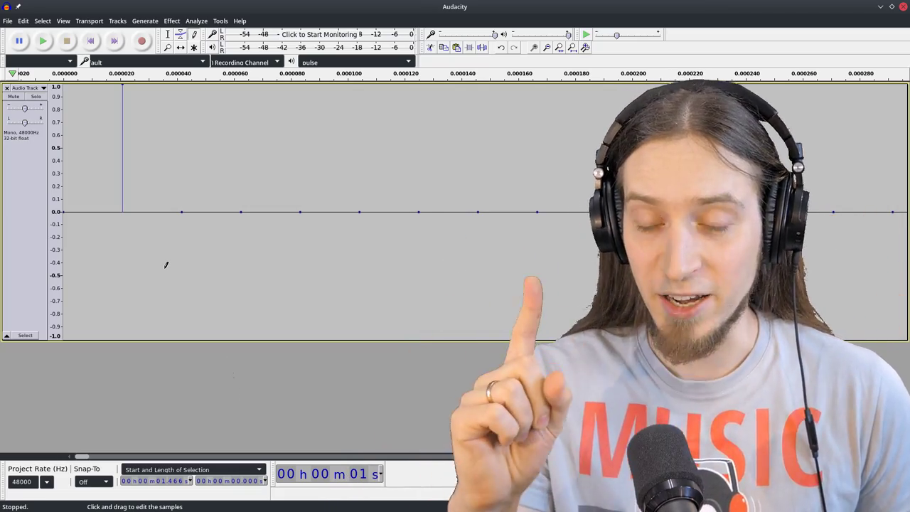
scroll(166, 264, "down", 4)
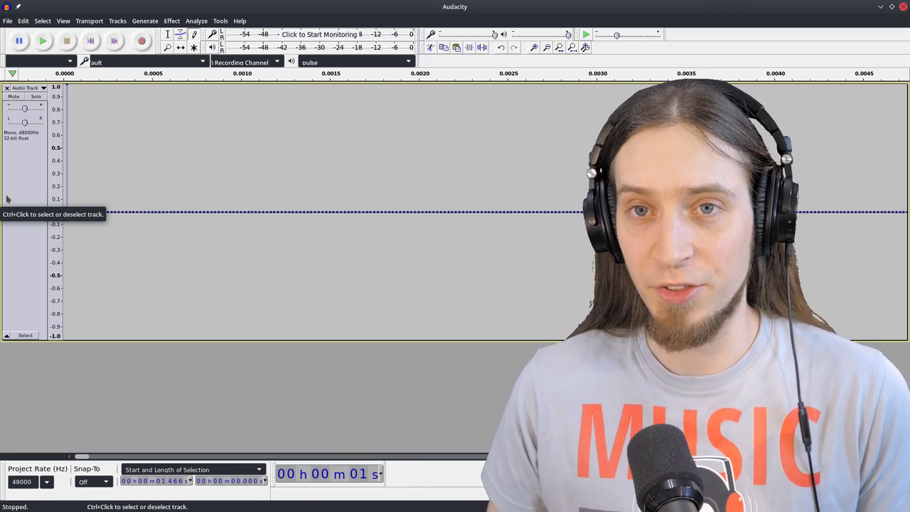
scroll(35, 223, "up", 3)
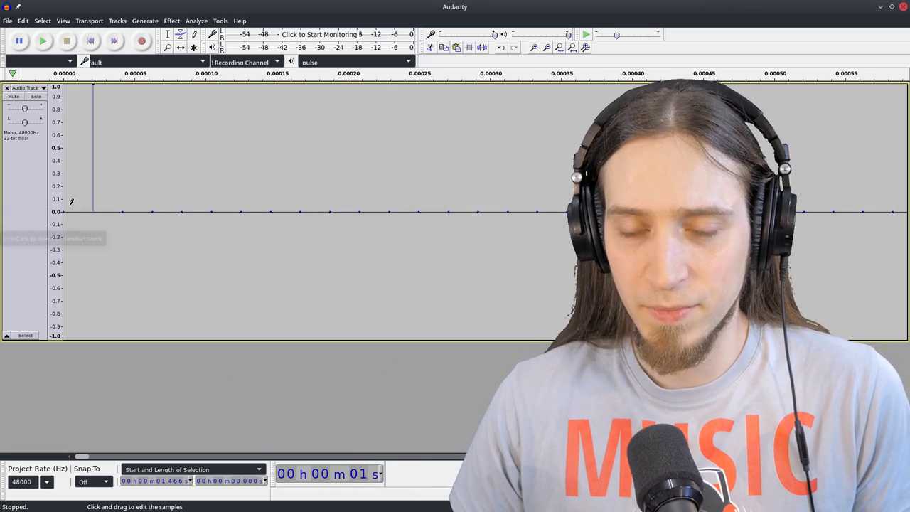
- Select the audio from 0 to about 0.00004 s around the impulse, then clear the selection
left_click(168, 35)
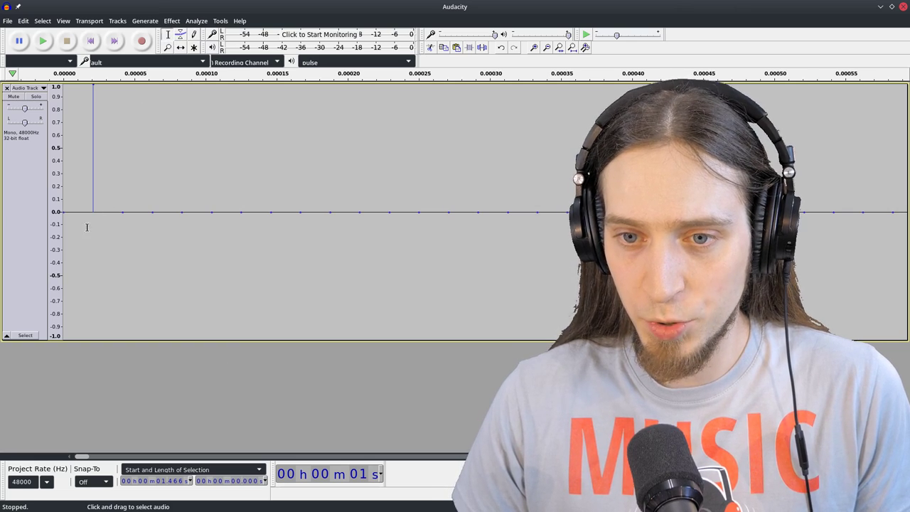
left_click_drag(92, 220, 122, 218)
key("ctrl+1")
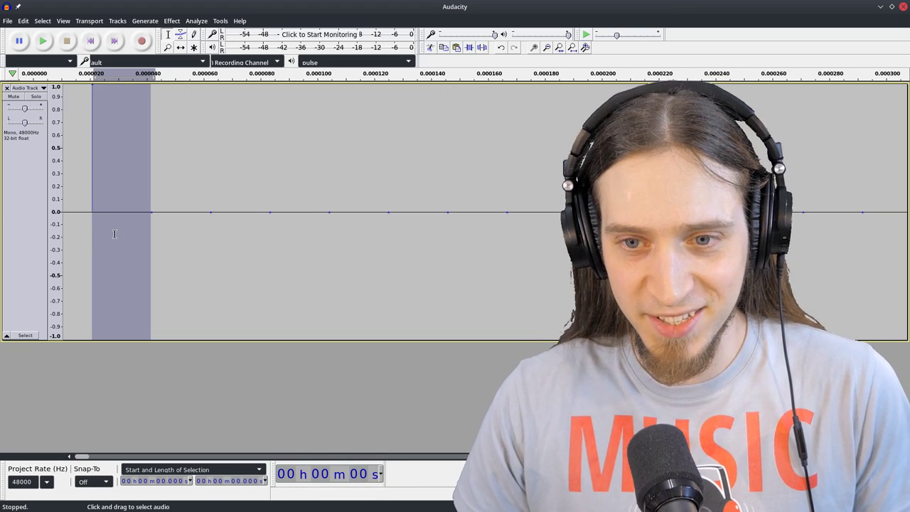
left_click(114, 234)
left_click_drag(82, 457, 71, 457)
left_click_drag(184, 231, 64, 206)
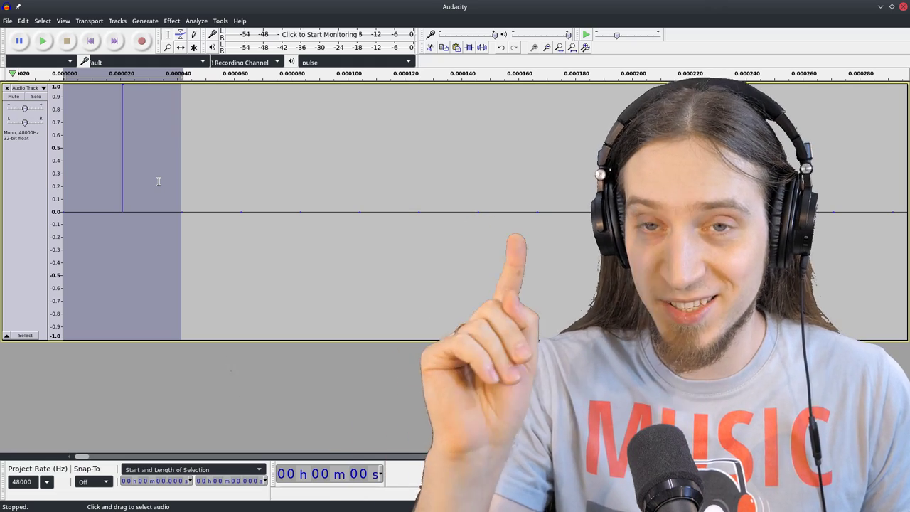
left_click(216, 166)
- Draw more full-height single-sample impulses at about 0.0005, 0.0049 and 0.0079 s, plus a close pair at about 0.0027 s
key("F2")
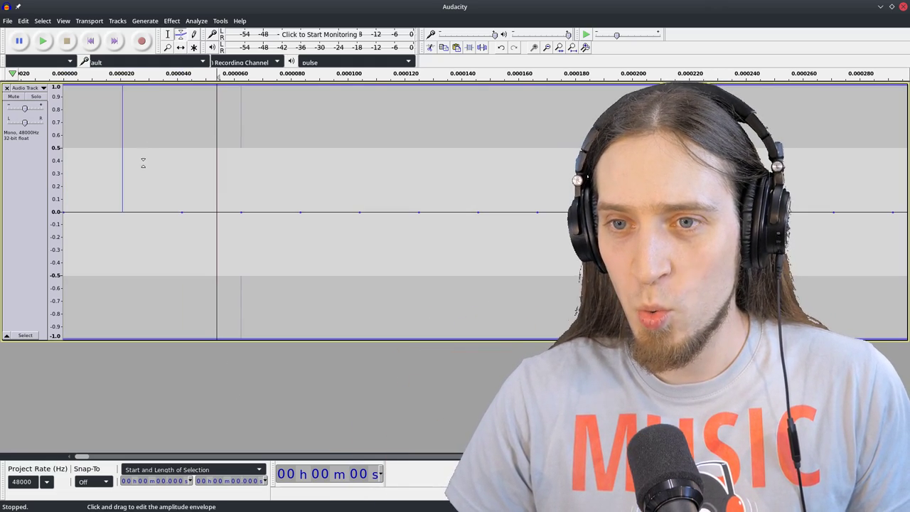
key("F3")
key("ctrl+3")
key("ctrl+3")
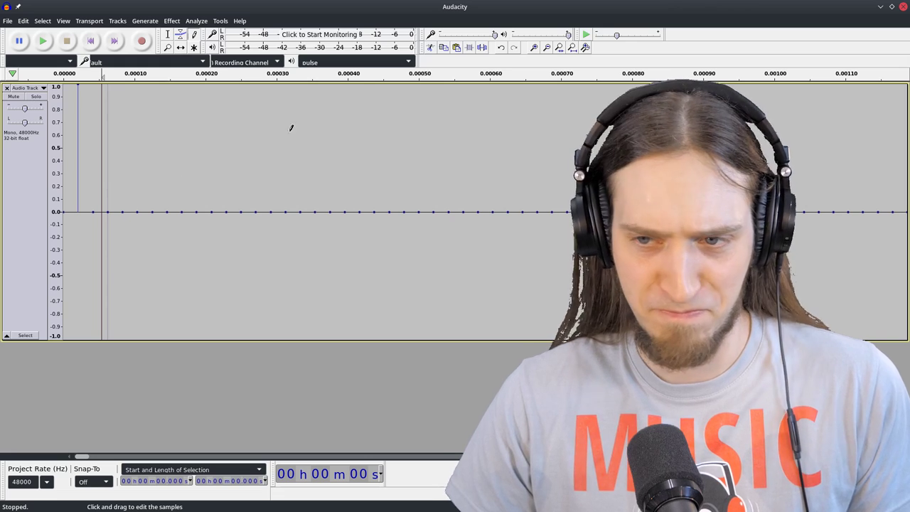
key("ctrl+3")
key("ctrl+3")
key("ctrl+3")
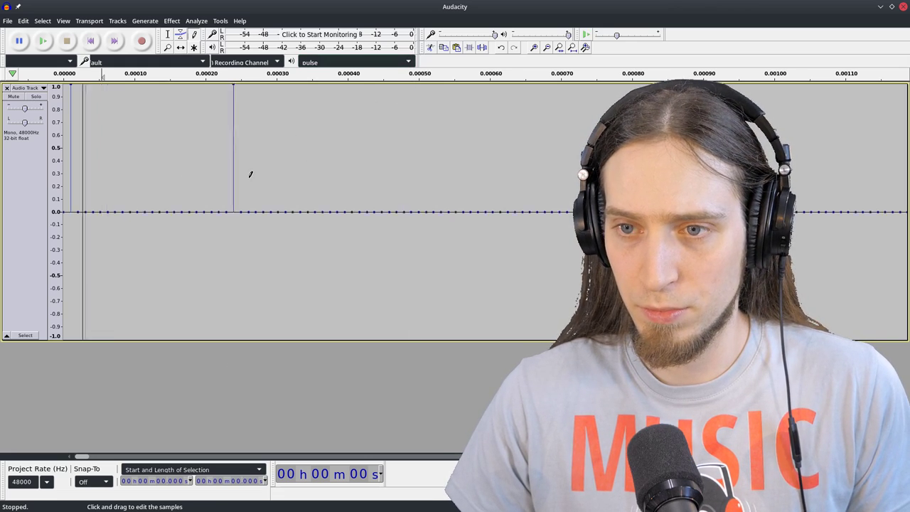
left_click(496, 84)
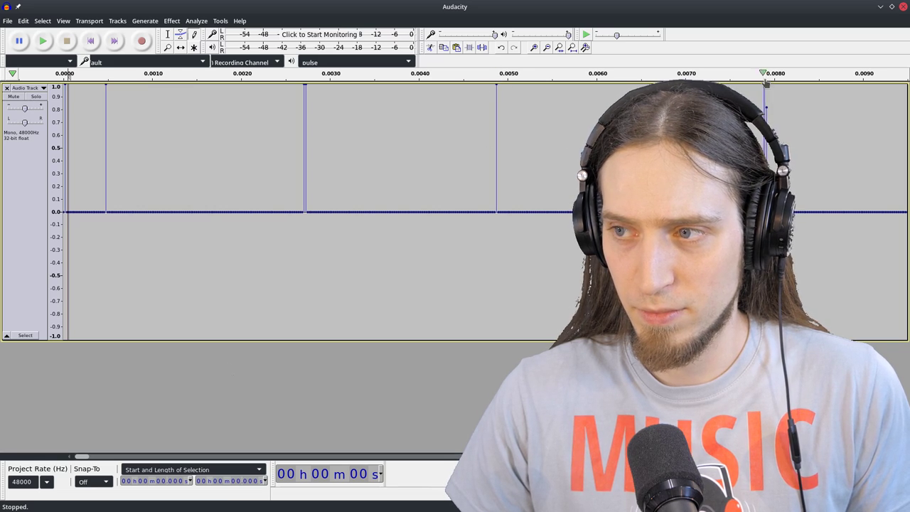
- Examine the spacing of the single-sample impulses within the first 0.01 s, including the close pair near 0.0027 s
key("ctrl+3")
key("ctrl+3")
scroll(62, 281, "up", 2)
scroll(144, 242, "down", 3)
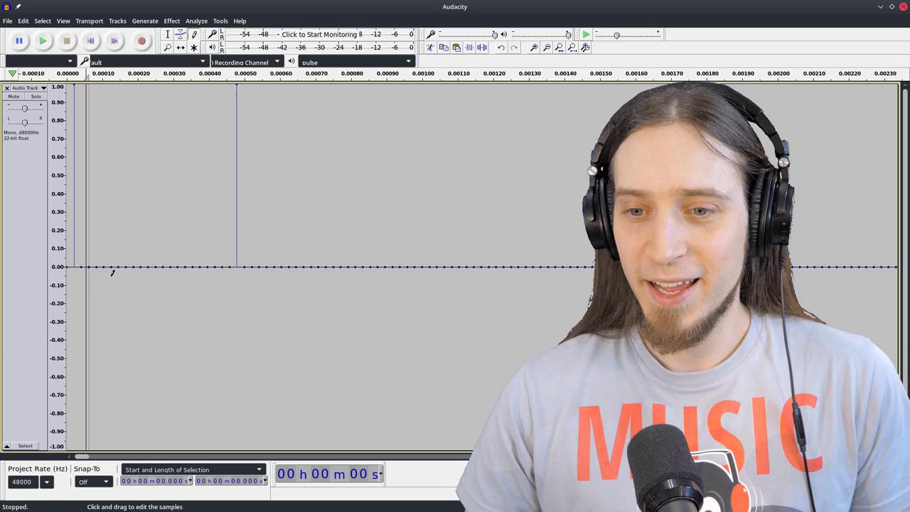
key("ctrl+3")
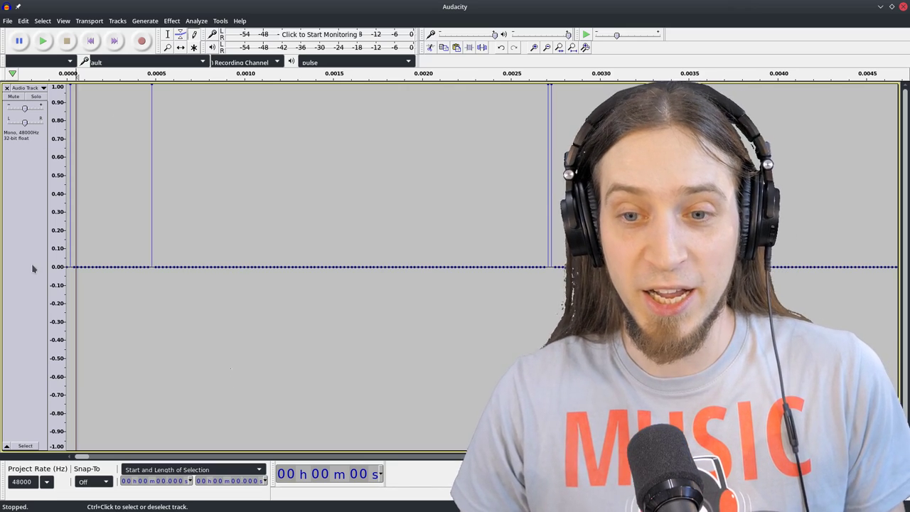
key("ctrl+1")
key("ctrl+1")
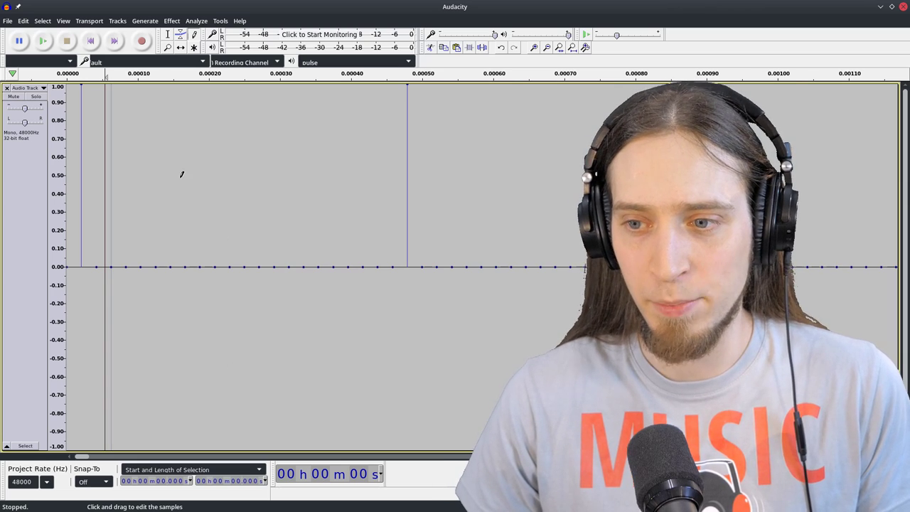
scroll(186, 176, "down", 2)
scroll(553, 183, "up", 2)
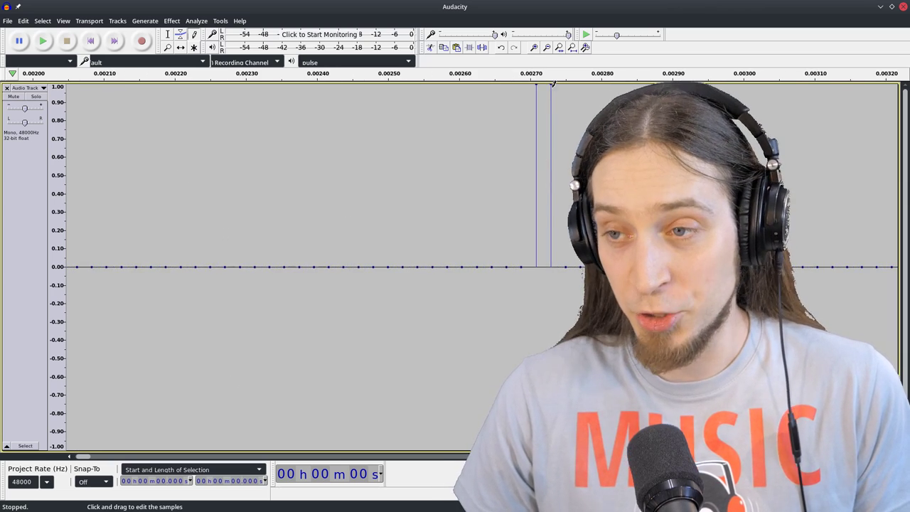
scroll(553, 84, "up", 1)
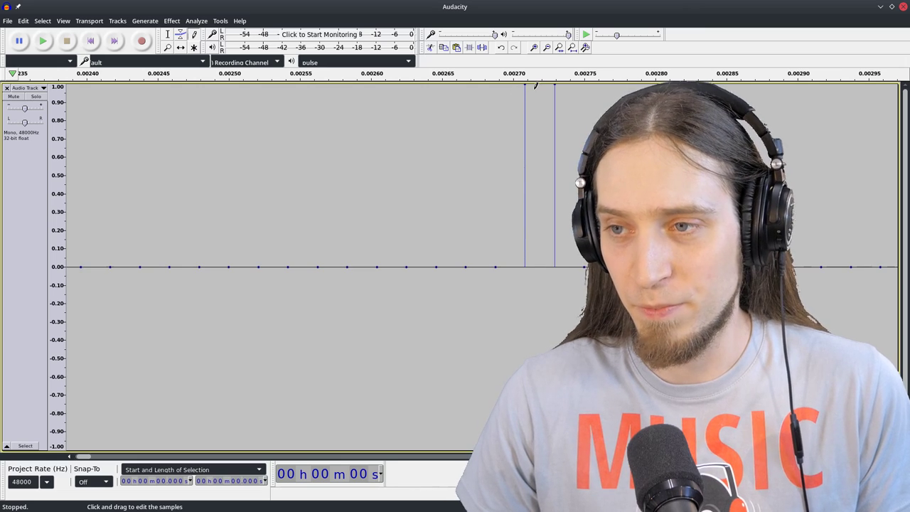
scroll(530, 171, "down", 4)
scroll(335, 258, "down", 2)
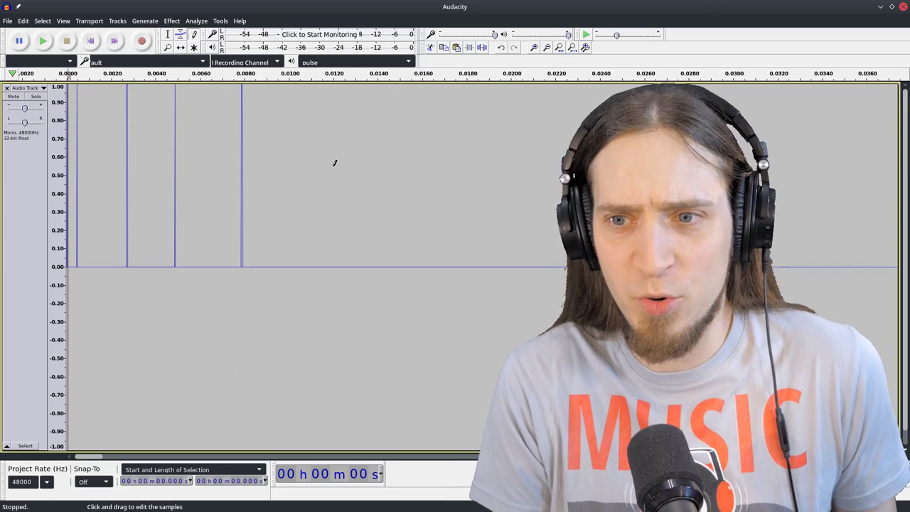
- Draw five single-sample impulses about 0.77 to 0.98 high at about 0.0094, 0.0099, 0.0130, 0.0144 and 0.0162 s
scroll(371, 251, "up", 1)
scroll(221, 142, "up", 1)
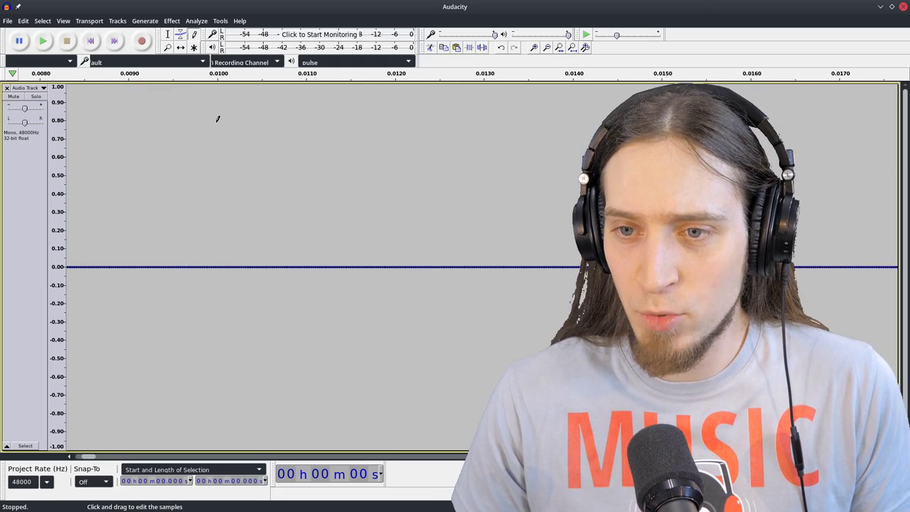
left_click(211, 108)
left_click(162, 125)
left_click(605, 89)
left_click(487, 87)
left_click(768, 92)
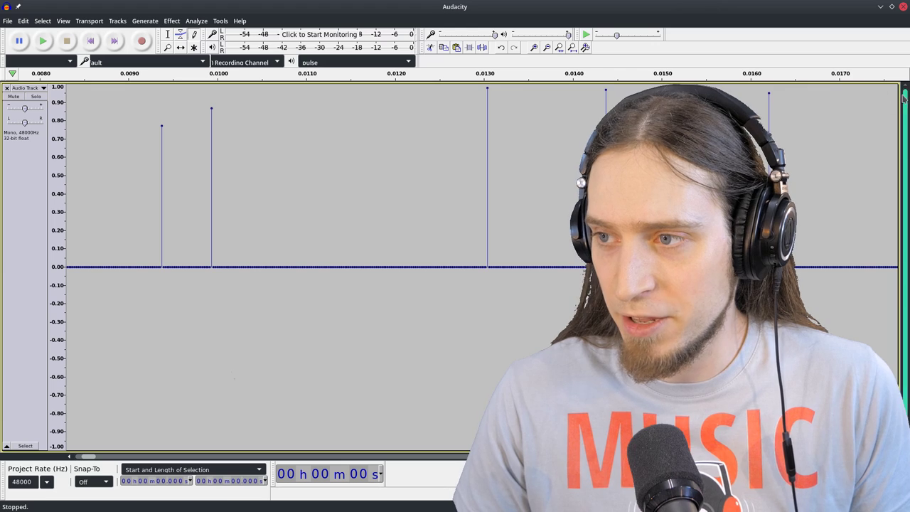
- Draw two low single-sample impulses about 0.1 high at about 0.0197 and 0.0220 s
scroll(544, 154, "down", 2)
scroll(714, 155, "up", 1)
scroll(325, 96, "up", 2)
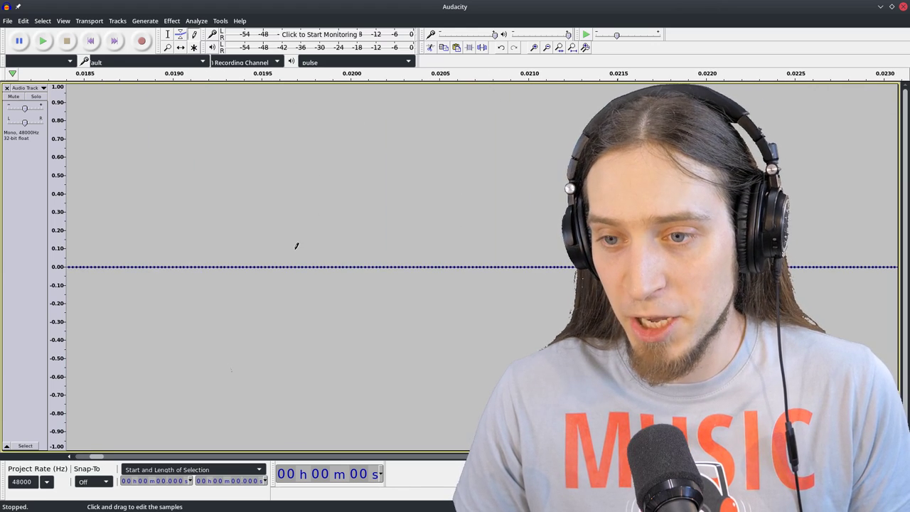
scroll(294, 260, "up", 4)
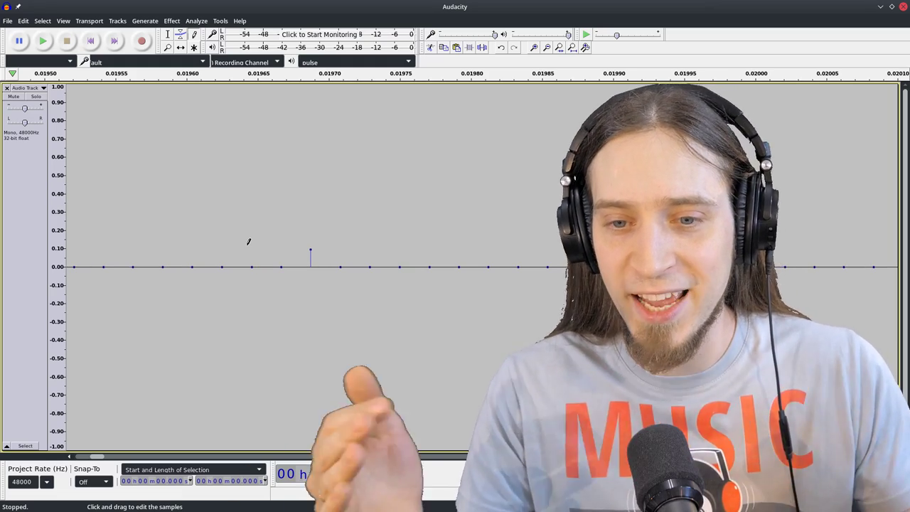
scroll(217, 228, "down", 5, "ctrl")
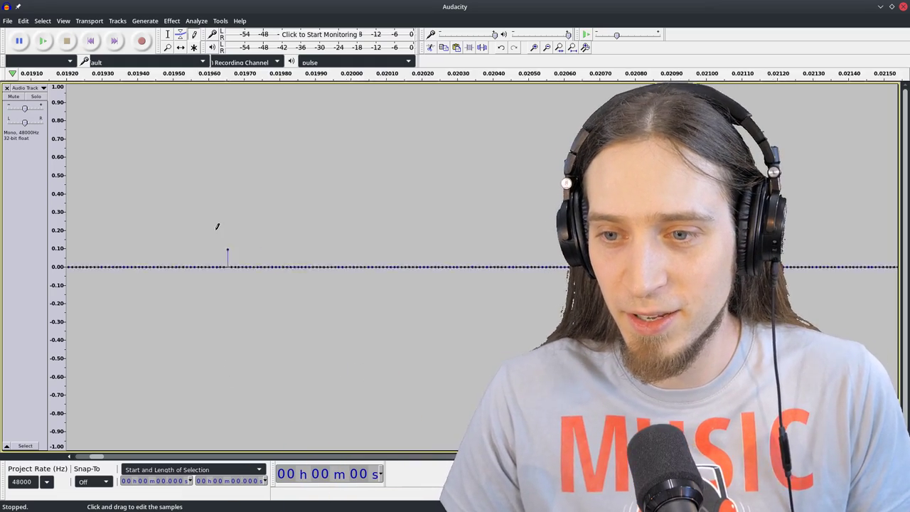
scroll(306, 248, "up", 3, "ctrl")
scroll(285, 240, "down", 3, "ctrl")
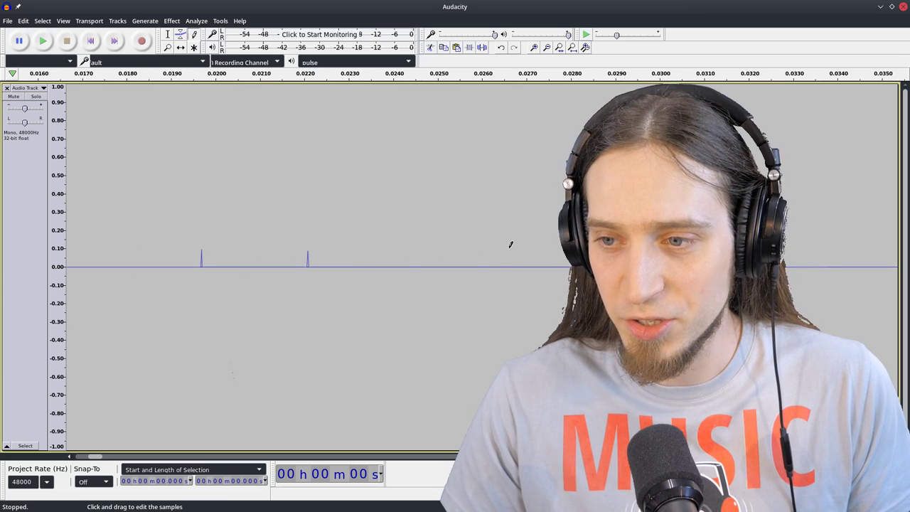
- Draw three clusters of single-sample impulses about 0.13 to 0.20 high, around 0.037, 0.056 and 0.072 s
scroll(455, 237, "up", 2, "ctrl")
scroll(852, 235, "down", 2)
scroll(434, 237, "up", 2)
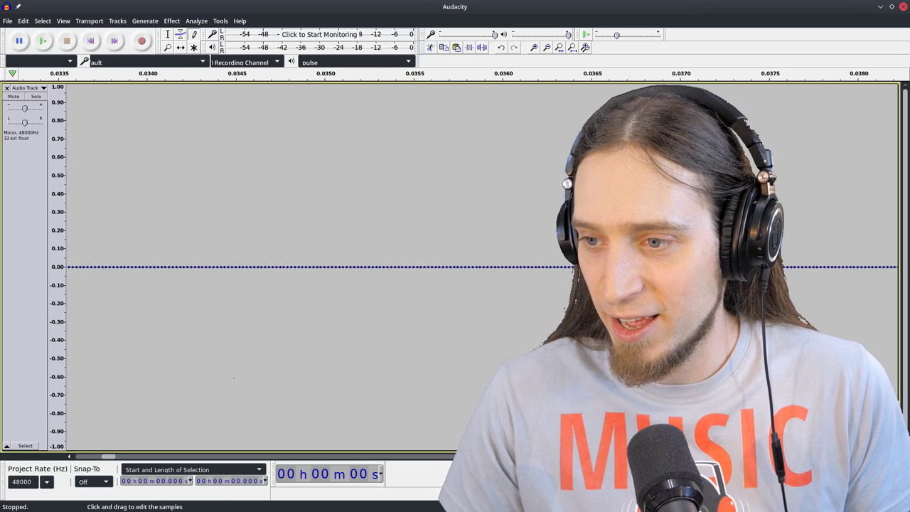
scroll(829, 227, "down", 3)
scroll(527, 231, "up", 2)
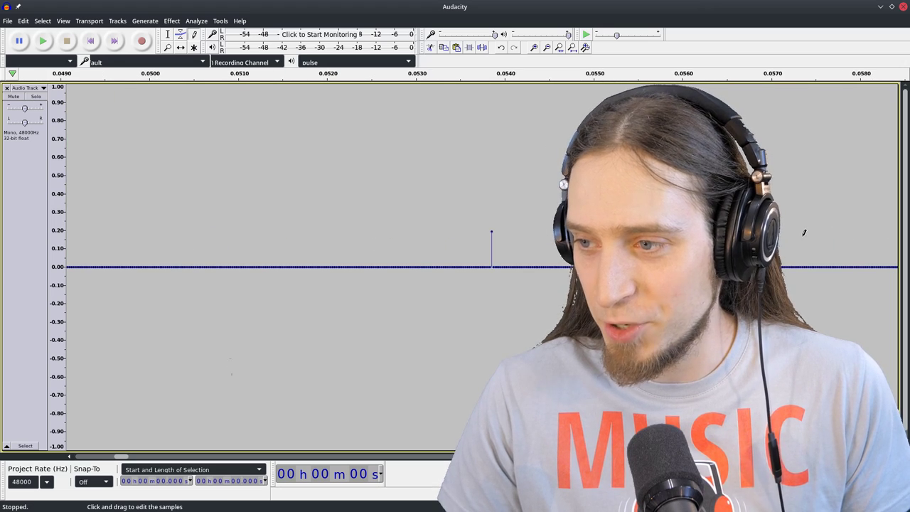
scroll(804, 232, "down", 2)
scroll(386, 230, "up", 2)
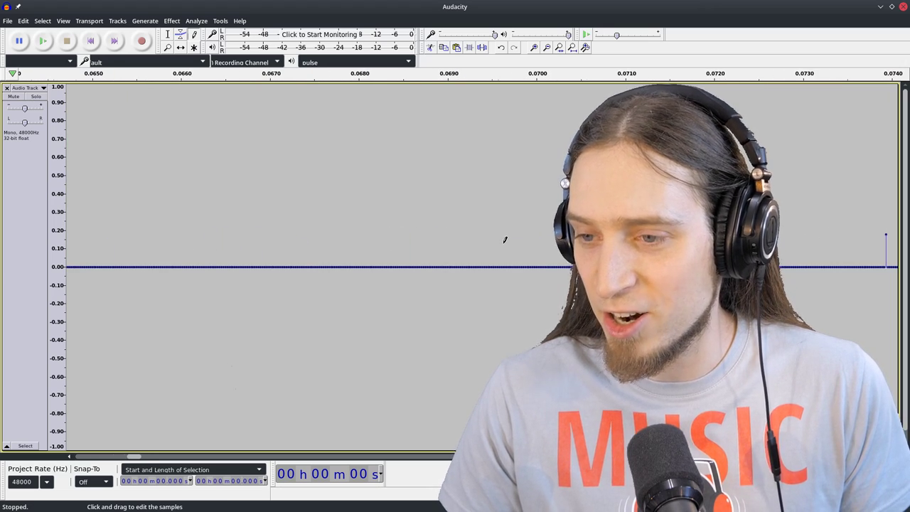
scroll(504, 240, "down", 3)
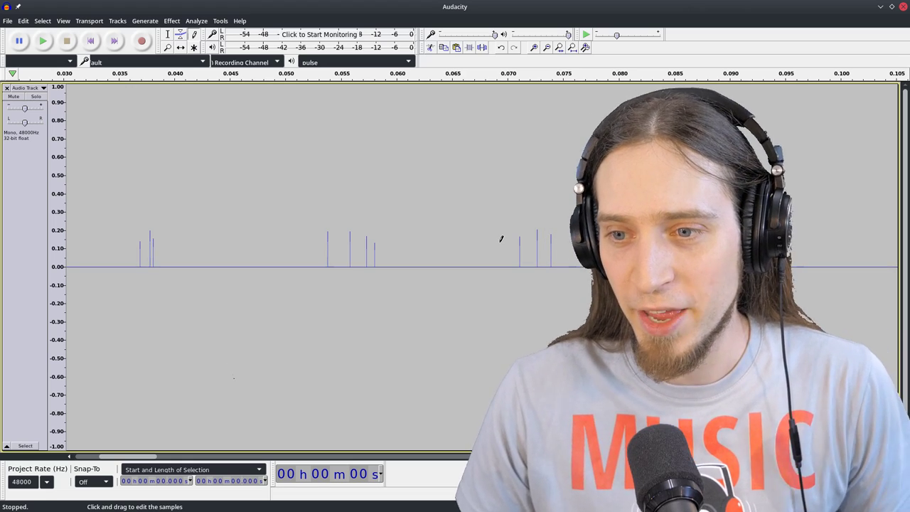
- Draw four single-sample impulses about 0.10 to 0.25 high at about 0.1311, 0.1337, 0.1346 and 0.1395 s
scroll(318, 265, "down", 3)
scroll(250, 249, "up", 6)
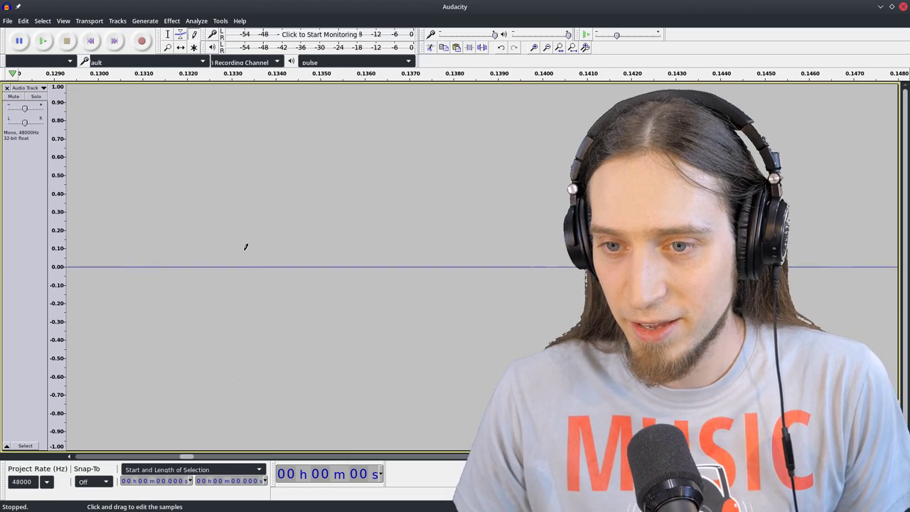
left_click(150, 239)
left_click(456, 235)
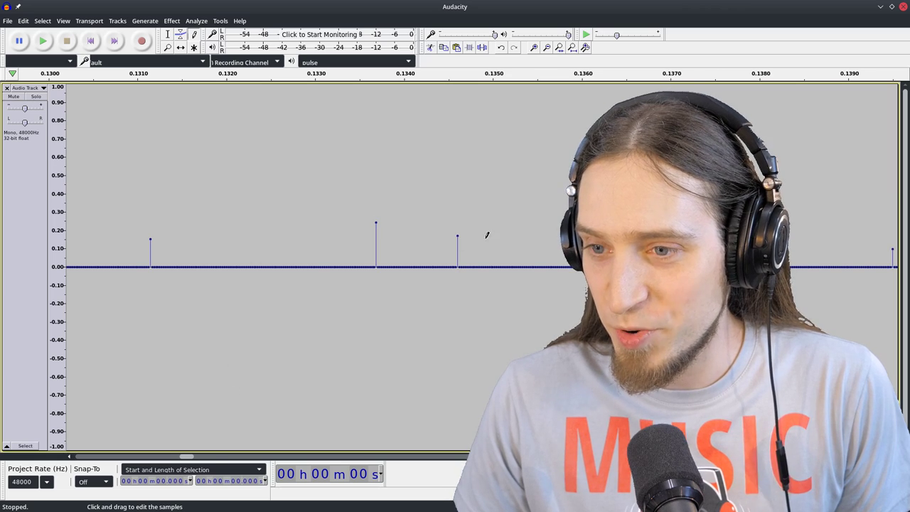
- Draw single-sample impulses further along the track, about 0.30 high at 0.1723 s and 0.20 high at 0.1763 s
scroll(390, 235, "down", 3)
scroll(578, 235, "up", 4)
scroll(333, 225, "down", 3)
scroll(597, 234, "up", 2)
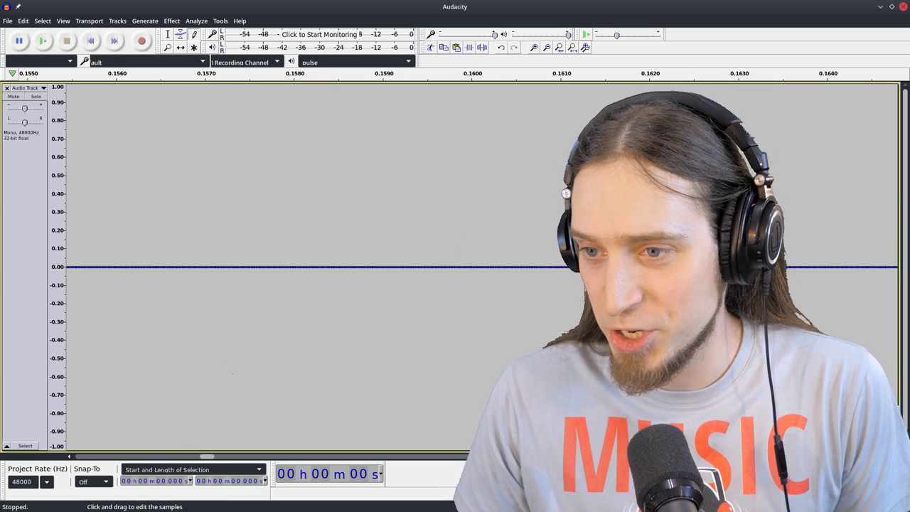
scroll(829, 207, "down", 3)
scroll(505, 228, "up", 3)
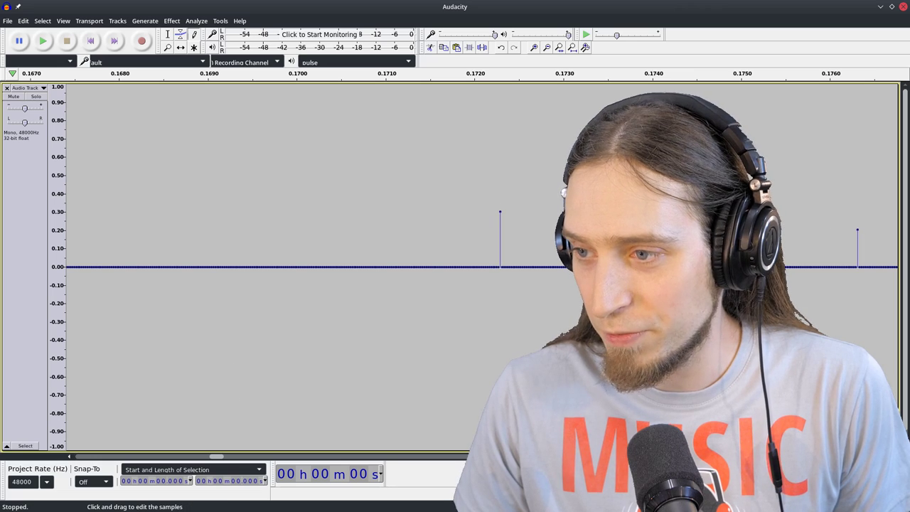
- Draw seven impulses falling from about 0.33 to 0.02 between 0.198 and 0.214 s, plus adjacent samples about 0.16 high near 0.222 s
scroll(333, 223, "down", 4)
scroll(424, 213, "up", 4)
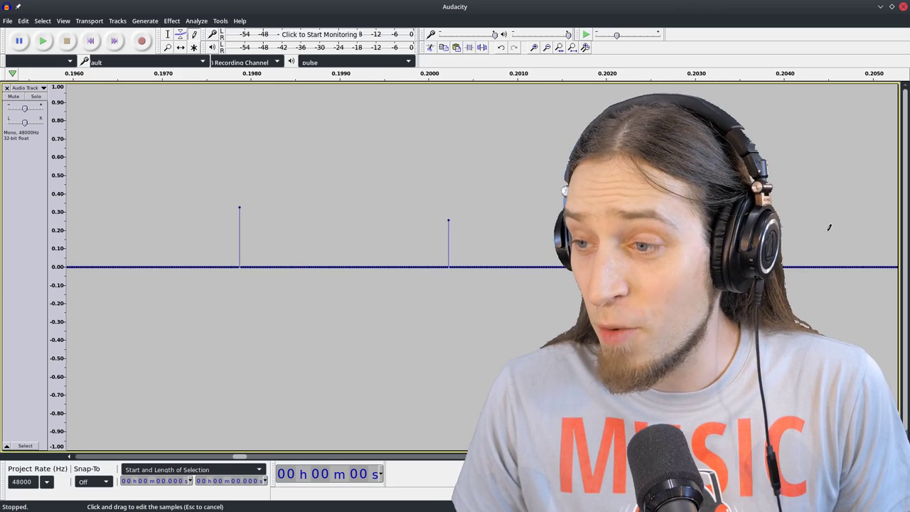
scroll(828, 227, "down", 3)
scroll(433, 227, "up", 3)
scroll(425, 229, "down", 3)
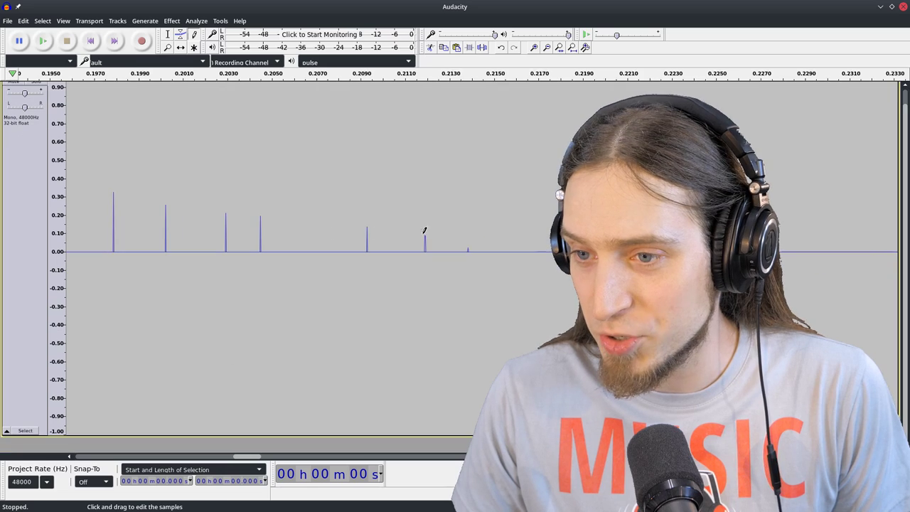
scroll(596, 248, "up", 4)
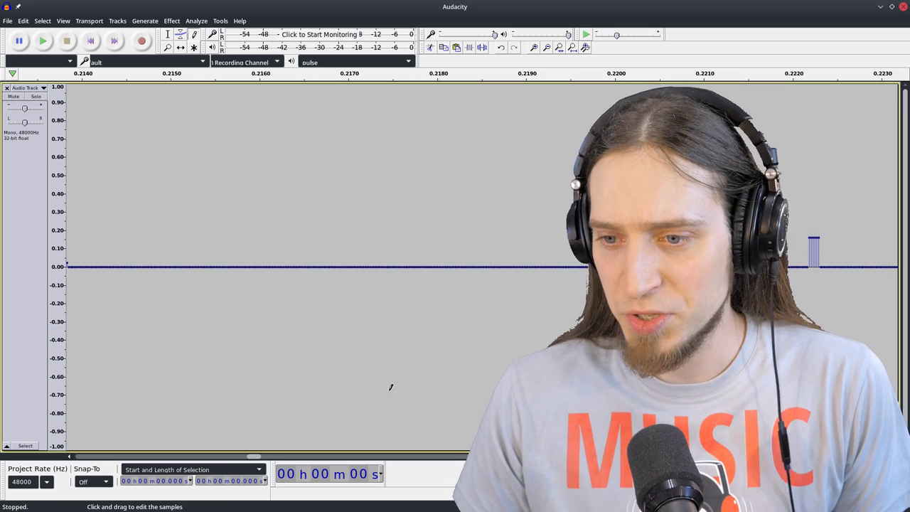
- Draw a single-sample negative impulse reaching about -0.93 at 0.2175 s
left_click(393, 434)
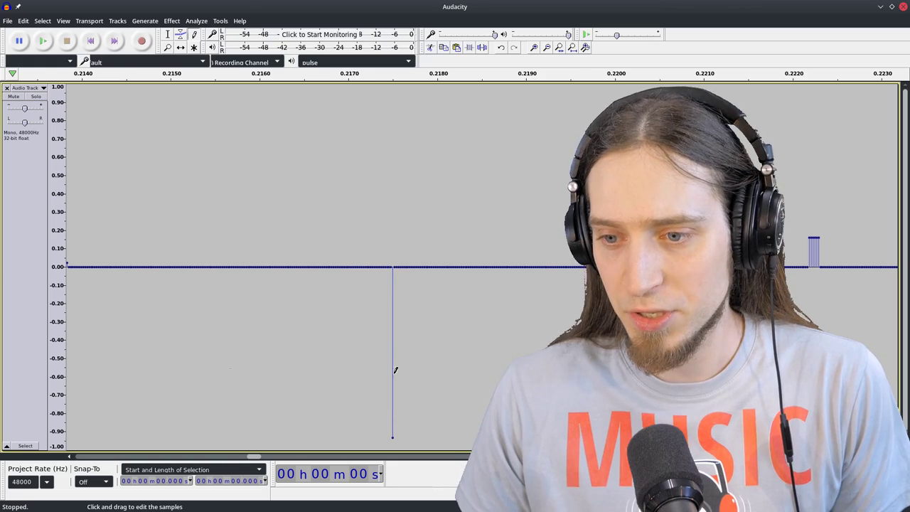
scroll(396, 369, "up", 4)
scroll(308, 387, "up", 1)
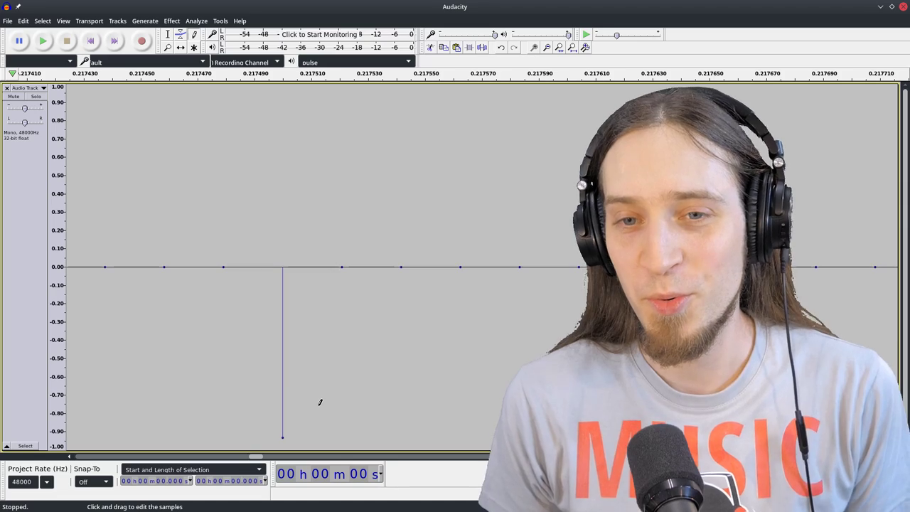
- Draw four sparse impulses between about 0.2297 and 0.238 s, with heights of about 0.20, 0.15, -0.19 and 0.17
scroll(283, 319, "down", 6)
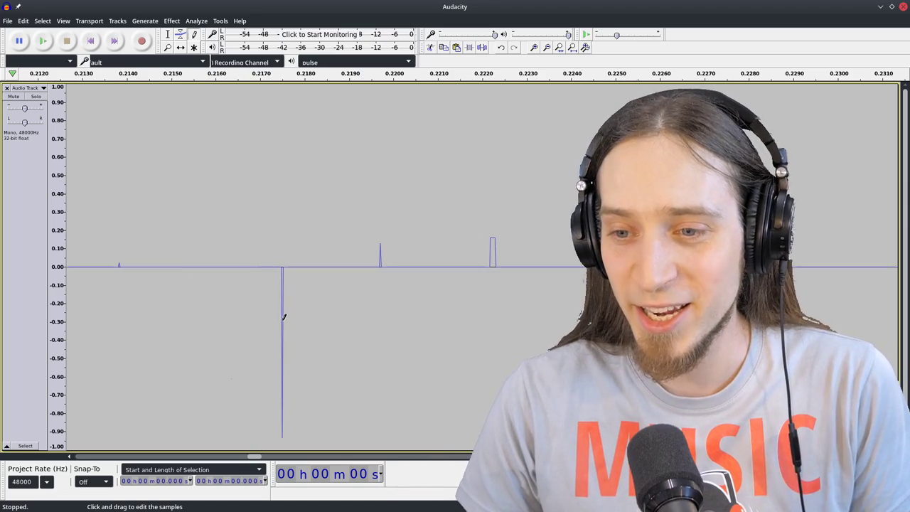
scroll(393, 322, "down", 1)
scroll(531, 269, "up", 5)
scroll(157, 240, "down", 5)
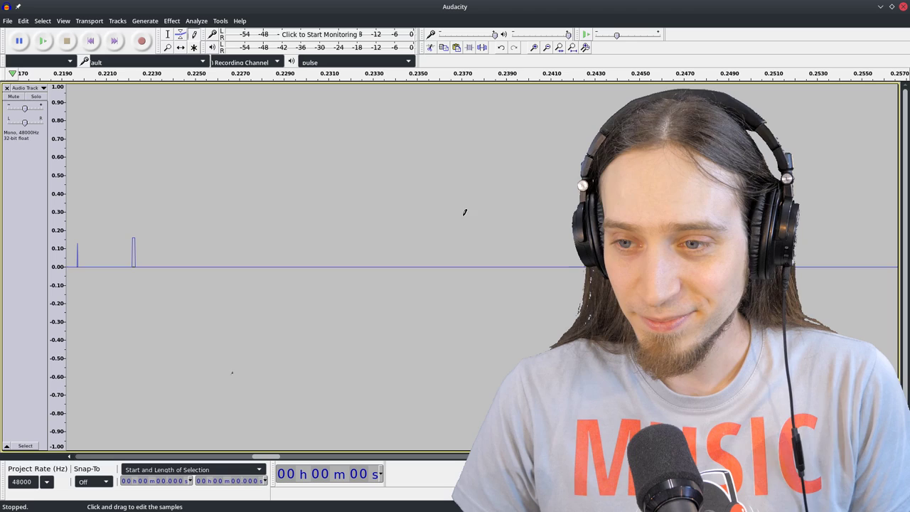
left_click(481, 189)
left_click(457, 289)
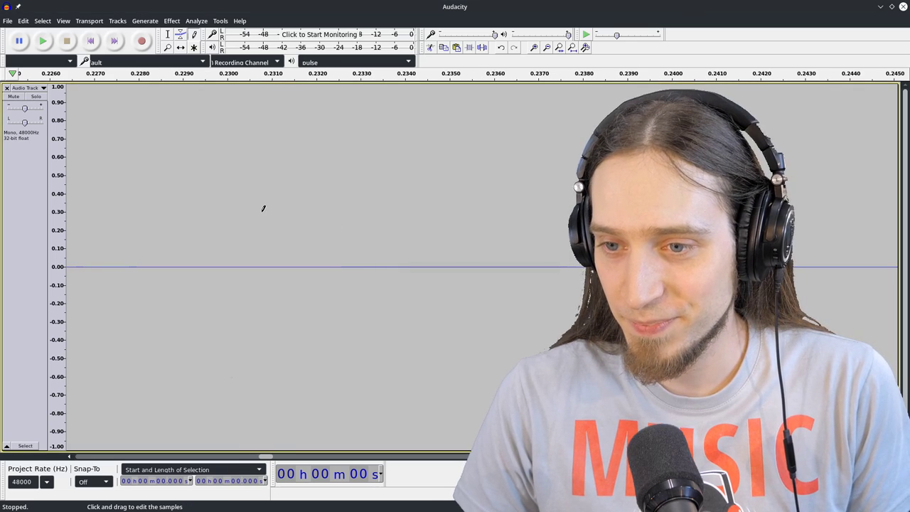
scroll(397, 270, "up", 1)
left_click(436, 280)
scroll(277, 280, "up", 1)
left_click_drag(151, 228, 150, 227)
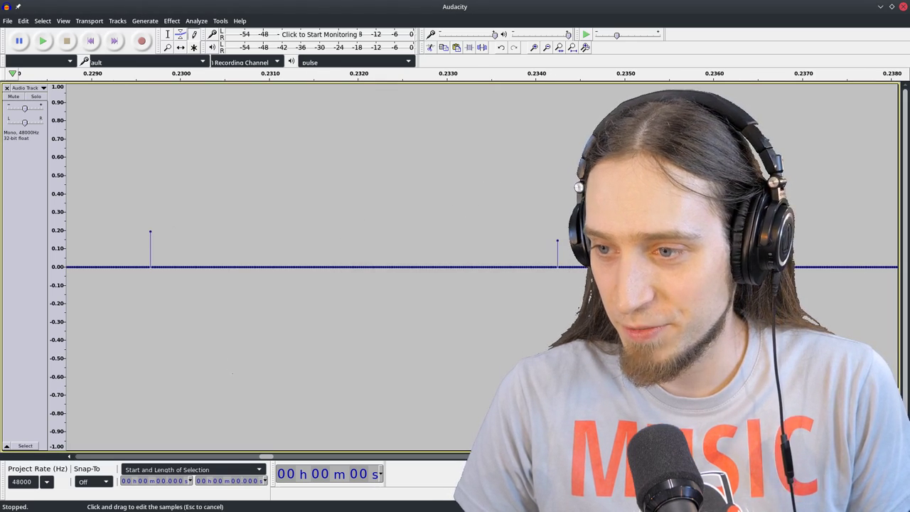
left_click(888, 234)
- Draw the last faint impulses, including about 0.08 at 0.2443 s, 0.10 at 0.2612 s and -0.07 near 0.263 s
scroll(372, 272, "down", 2)
scroll(653, 272, "up", 3)
left_click(515, 252)
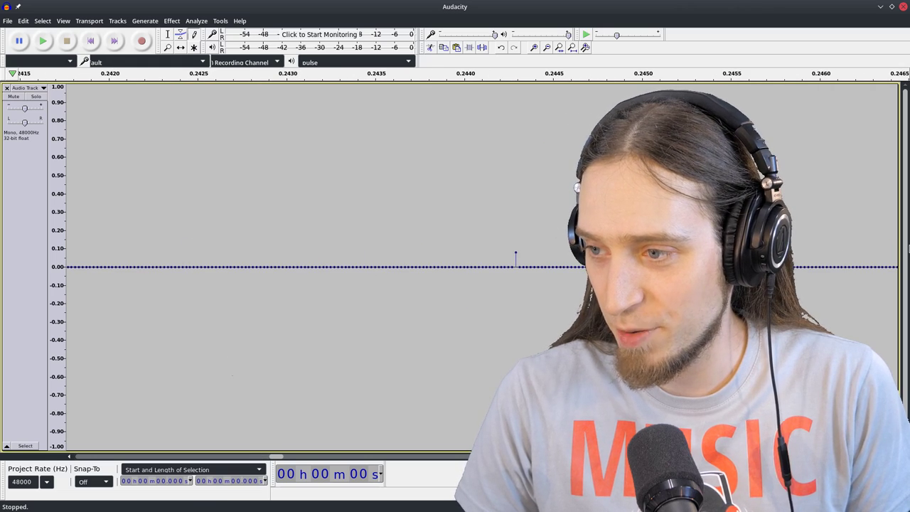
scroll(516, 256, "right", 6)
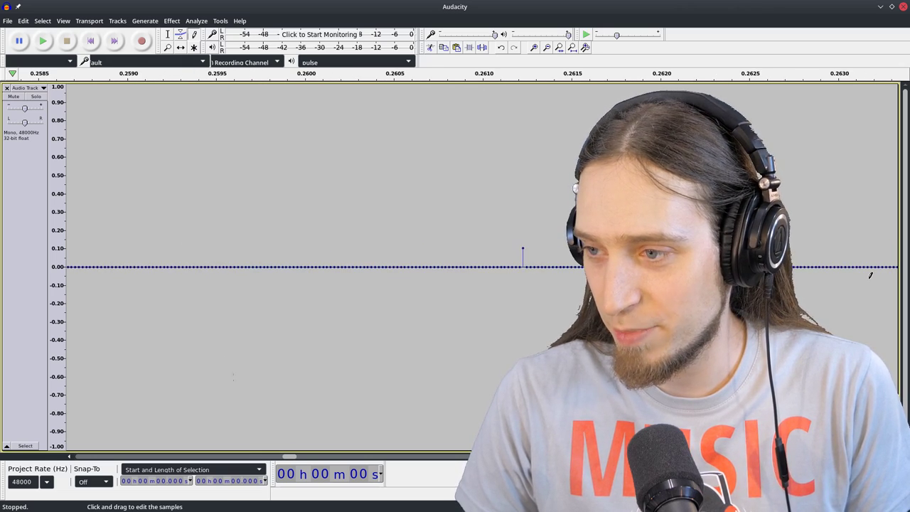
- Trim the track to its first 0.282 s, discarding the empty audio after the last impulse
scroll(532, 305, "down", 7)
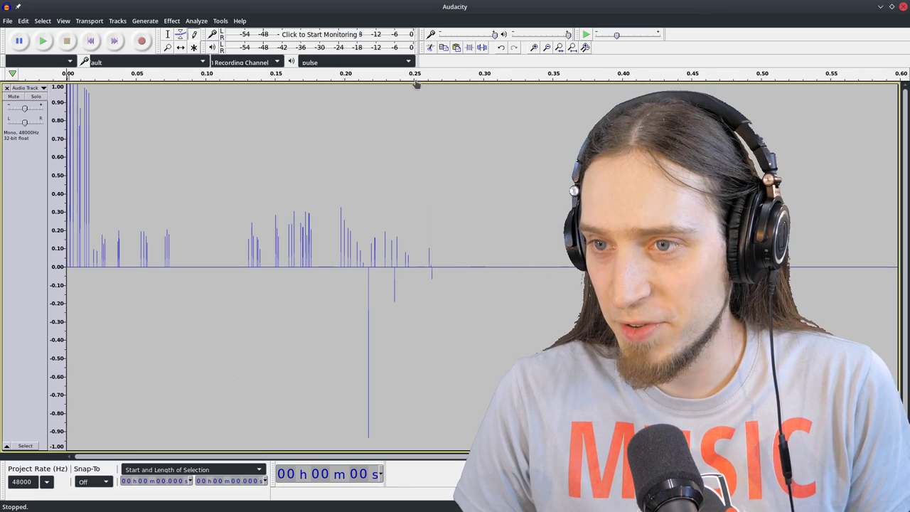
left_click(167, 34)
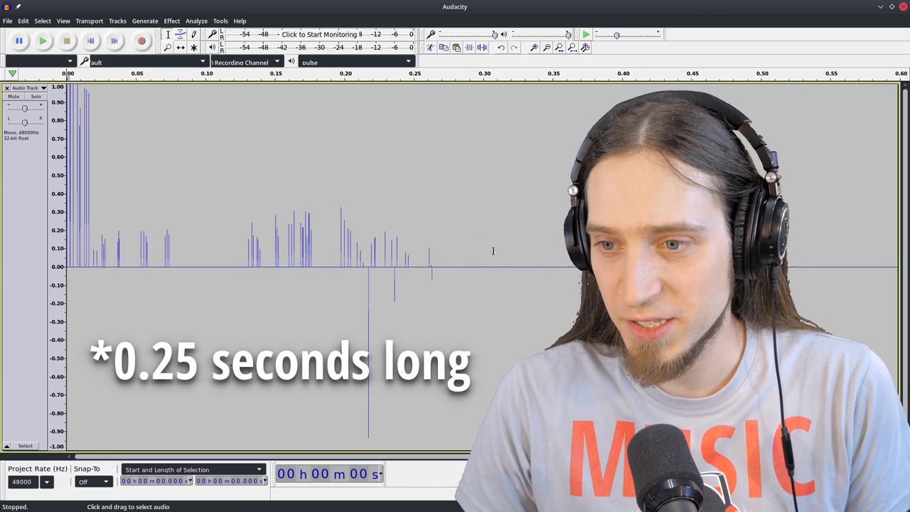
left_click(457, 274)
left_click_drag(458, 273, 66, 266)
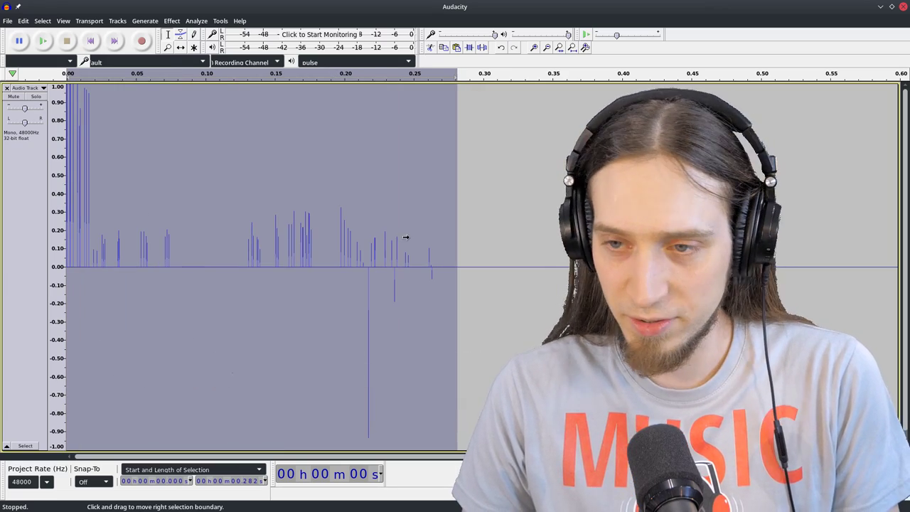
key("ctrl+t")
left_click(495, 254)
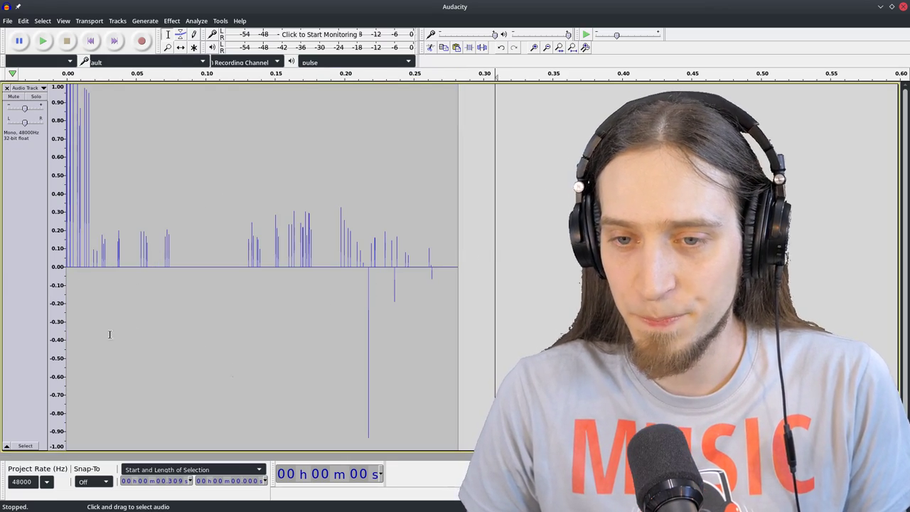
- Select the whole trimmed clip and apply a Fade Out to it
double_click(175, 264)
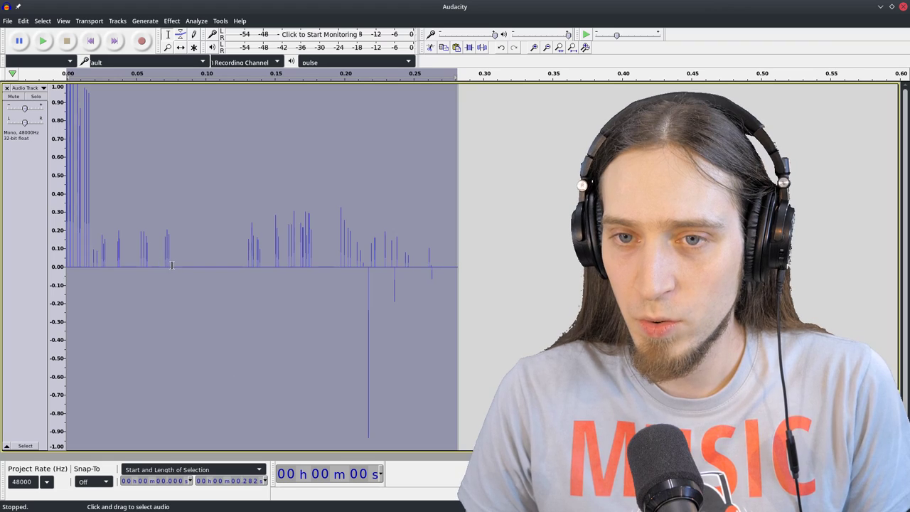
left_click(171, 20)
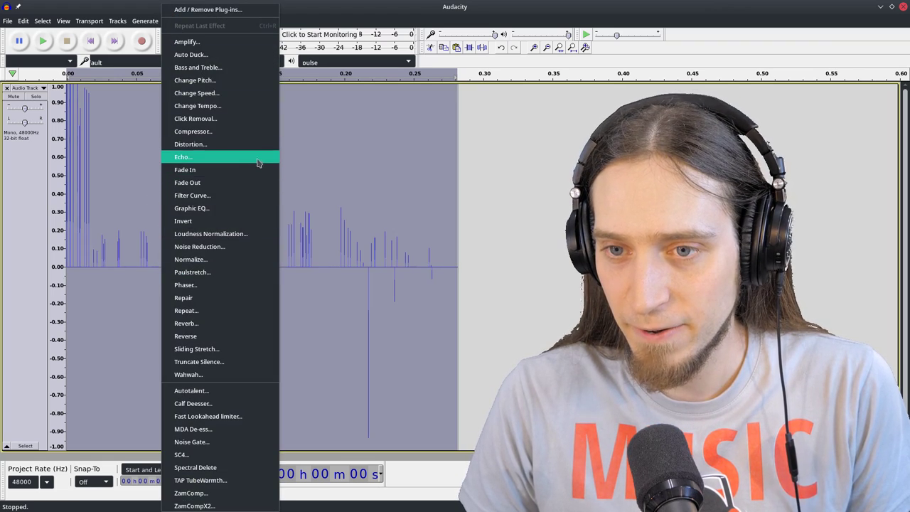
left_click(243, 183)
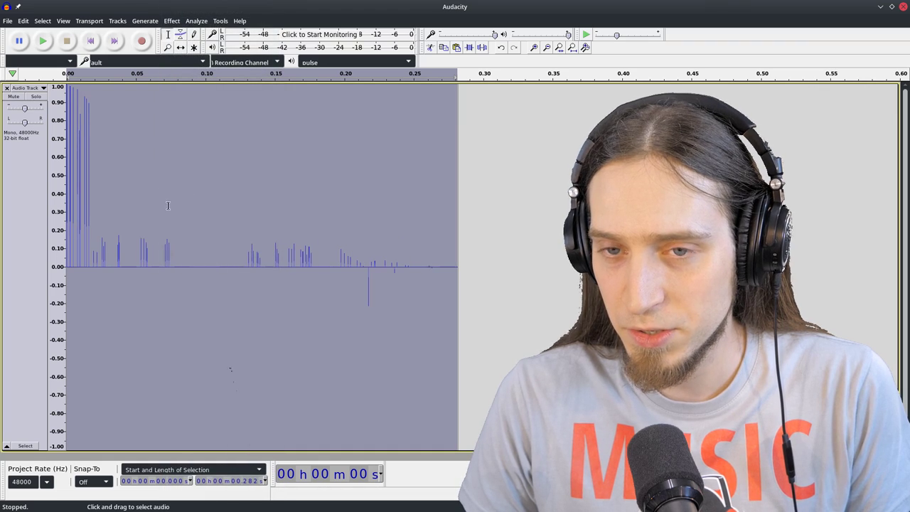
- Normalize the faded clip to a peak amplitude of 0.0 dB with DC offset removal
scroll(85, 158, "up", 5)
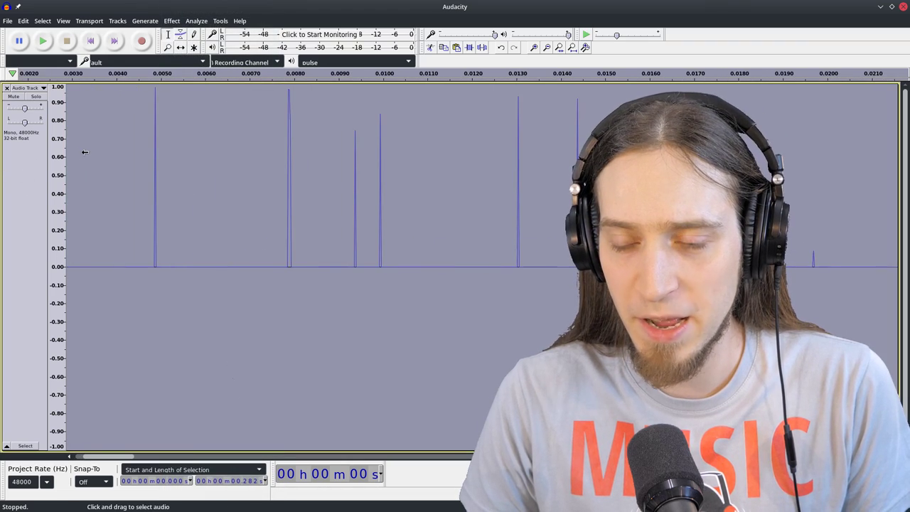
scroll(83, 152, "down", 4)
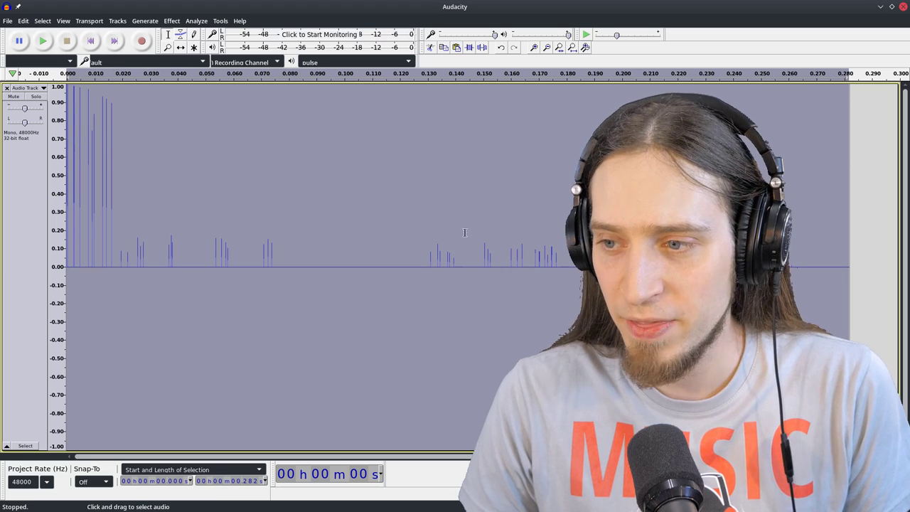
scroll(459, 315, "down", 2)
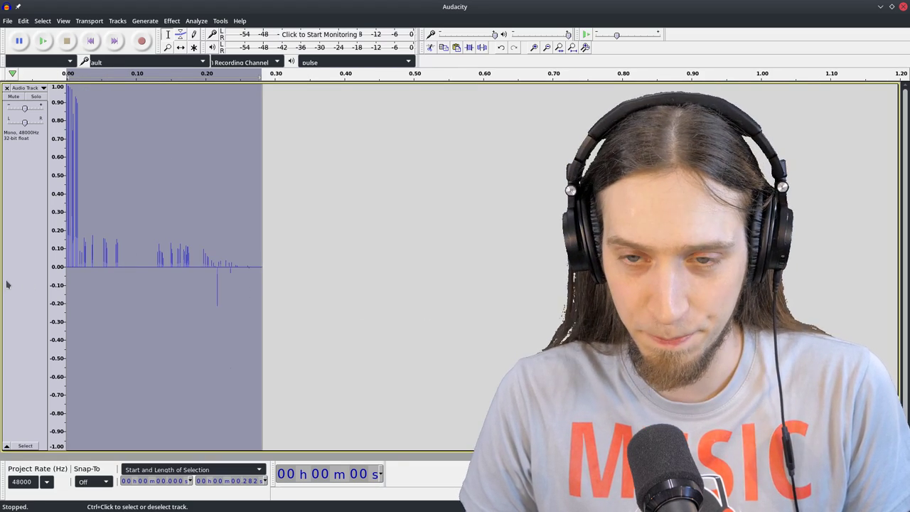
key("ctrl+e")
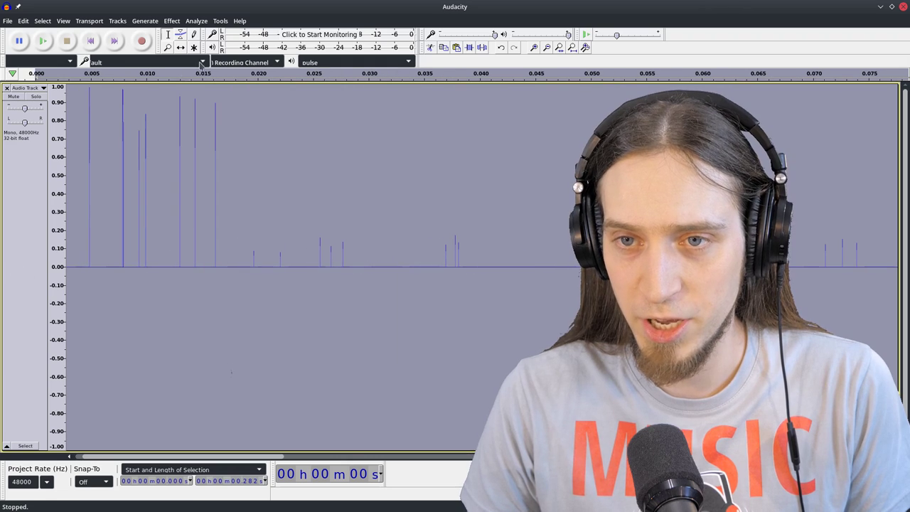
left_click(172, 20)
left_click(214, 258)
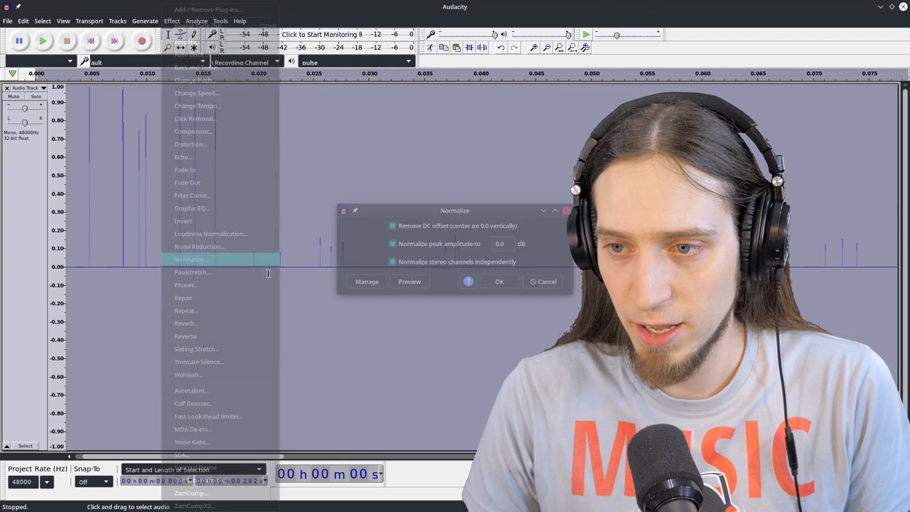
left_click(497, 281)
- Apply Normalize to the clip a second time with the same 0.0 dB peak and DC offset removal, then clear the selection
scroll(79, 109, "up", 3)
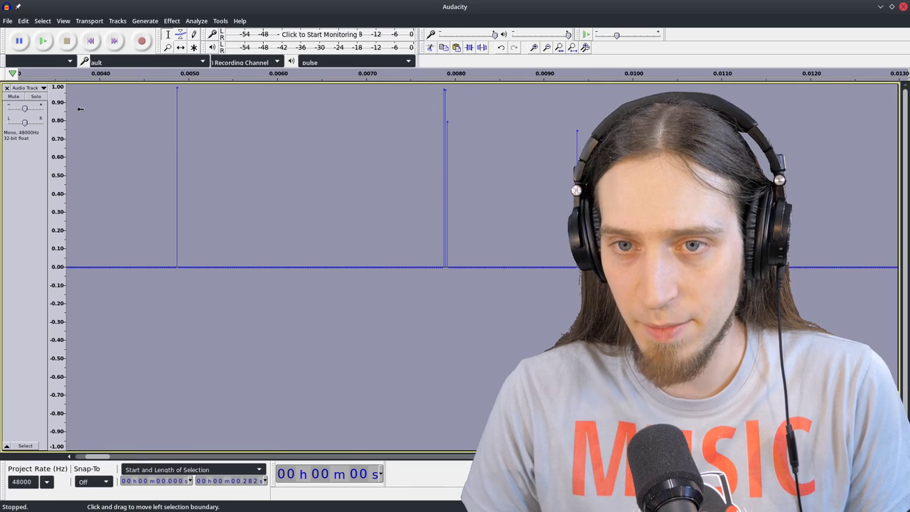
left_click(172, 21)
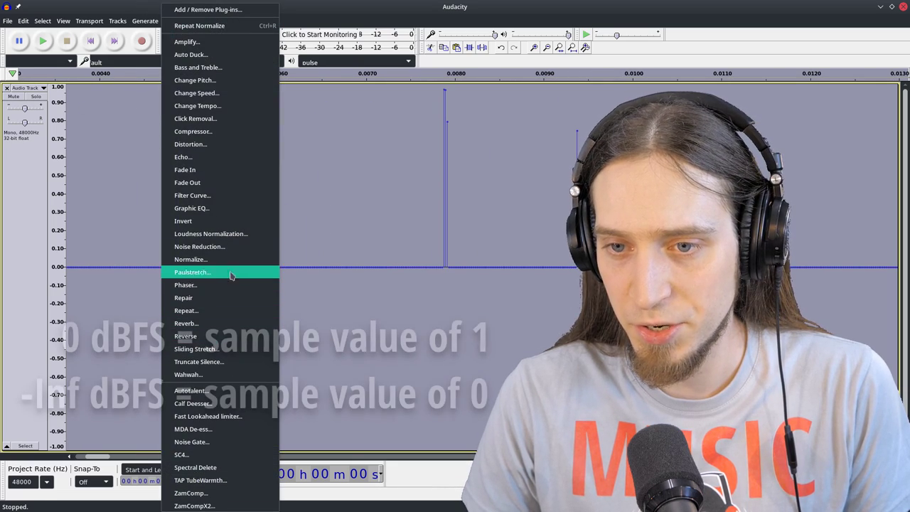
left_click(227, 257)
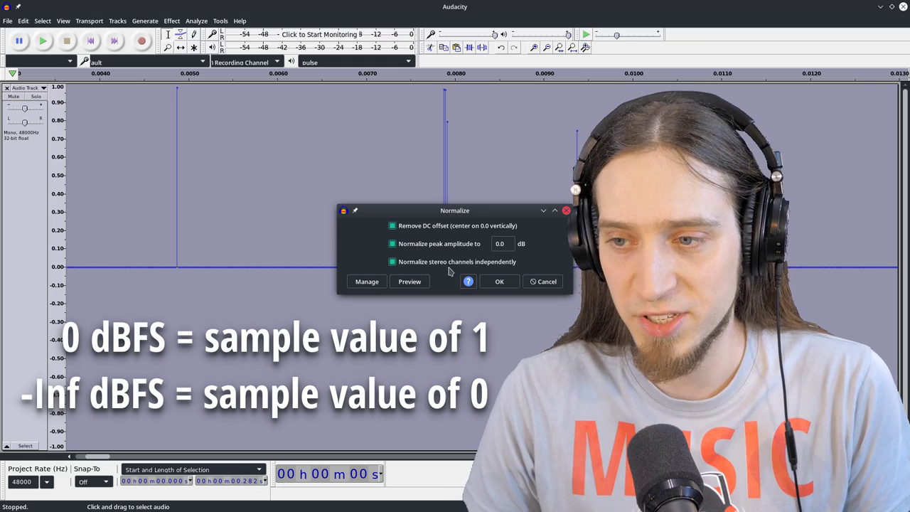
left_click(499, 283)
left_click(215, 111)
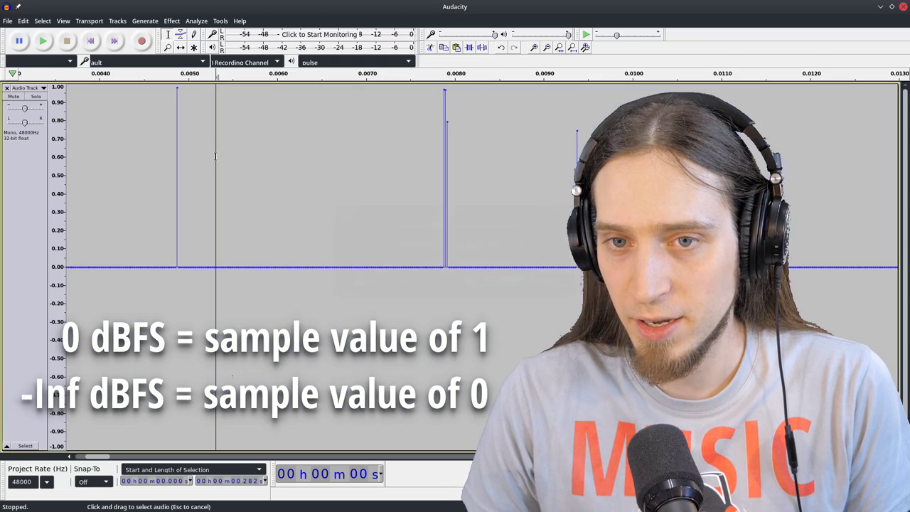
- Flatten the impulse at about 0.00002 s to zero and delete the first 0.00004 s of the track
scroll(185, 109, "up", 5)
scroll(208, 195, "down", 6)
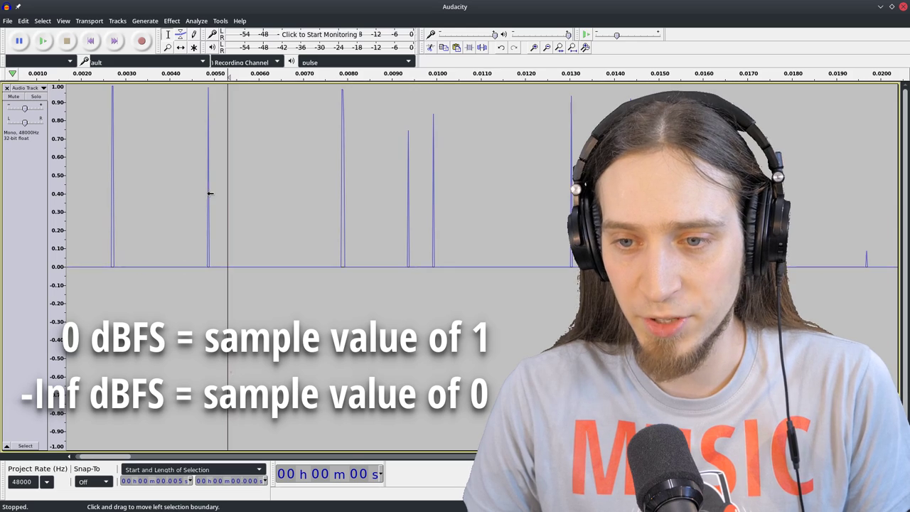
scroll(87, 266, "up", 4)
left_click_drag(84, 457, 71, 457)
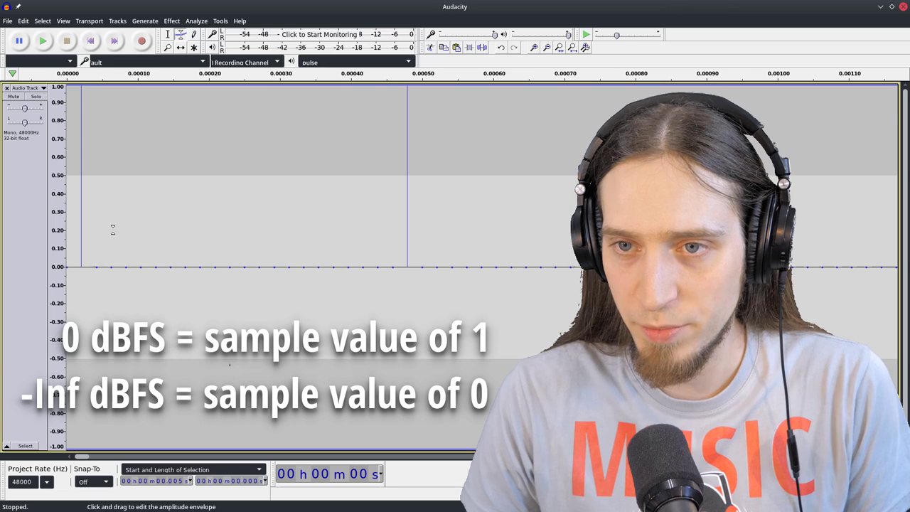
left_click(194, 34)
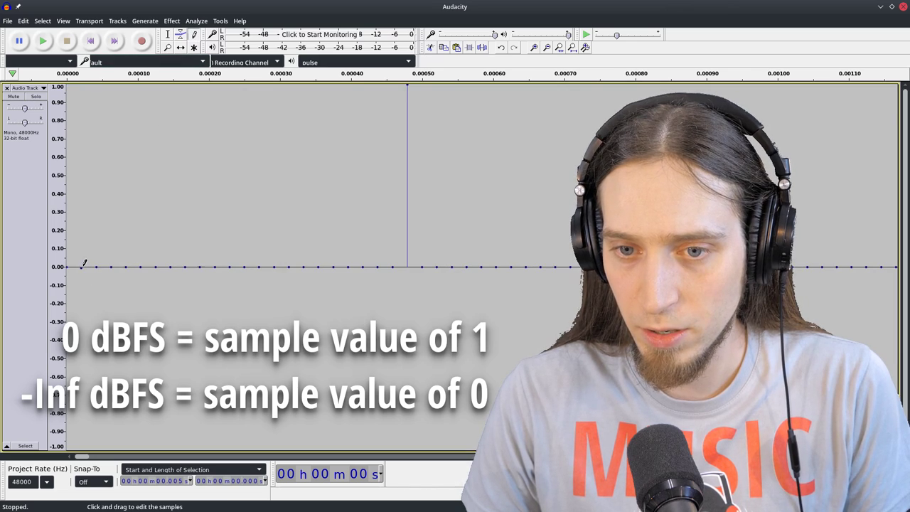
left_click_drag(83, 263, 81, 257)
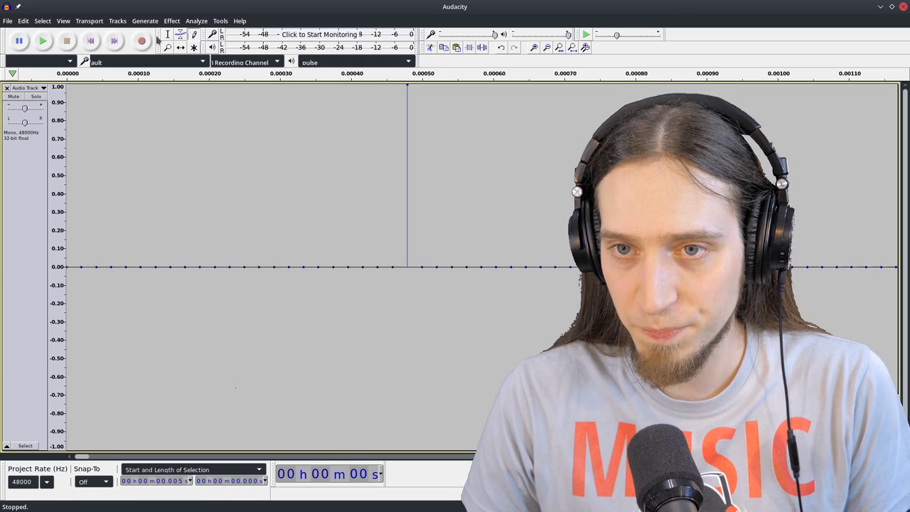
key("F1")
left_click(99, 277)
left_click_drag(95, 289, 65, 288)
key("Delete")
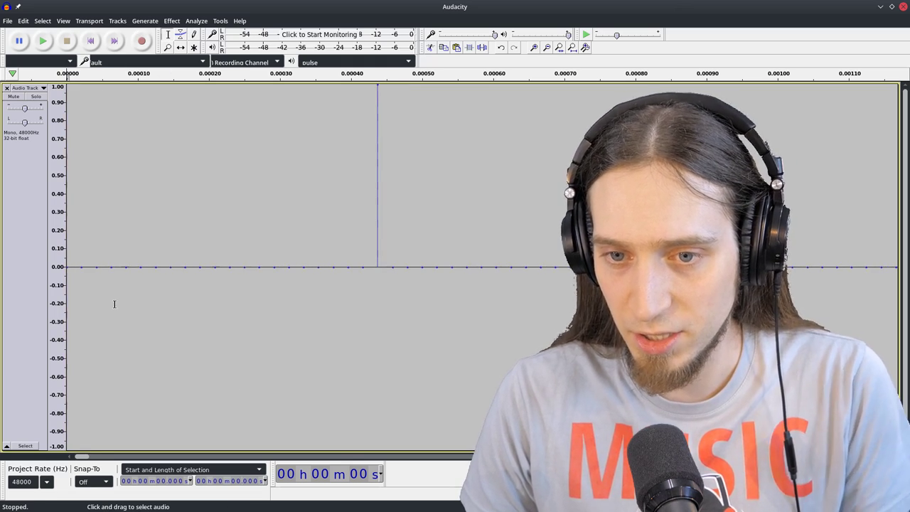
- Select the entire track and start exporting it as drawn-reverb-01.flac
scroll(110, 303, "down", 6)
scroll(79, 310, "down", 6, "ctrl")
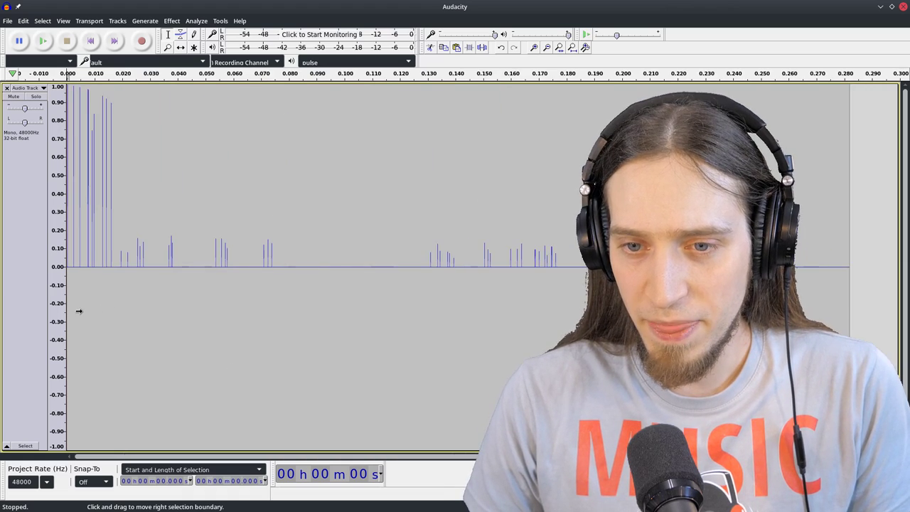
left_click(21, 284)
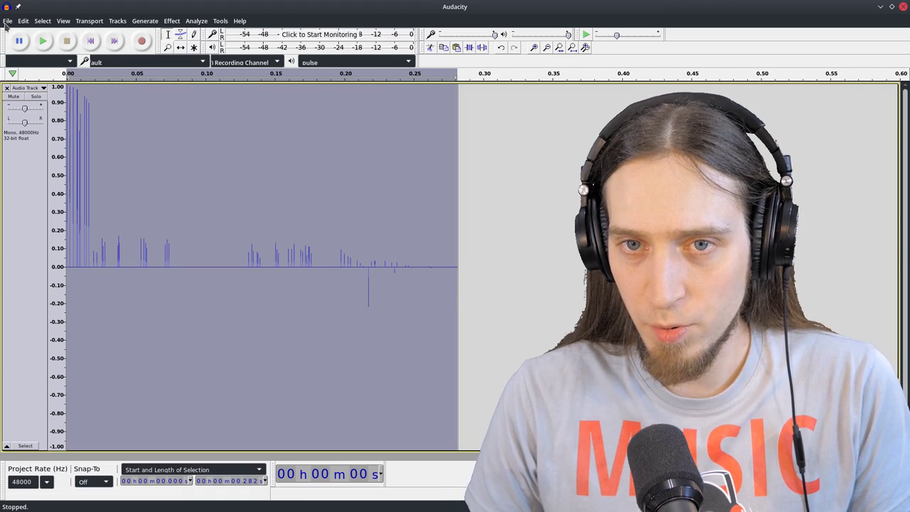
left_click(7, 21)
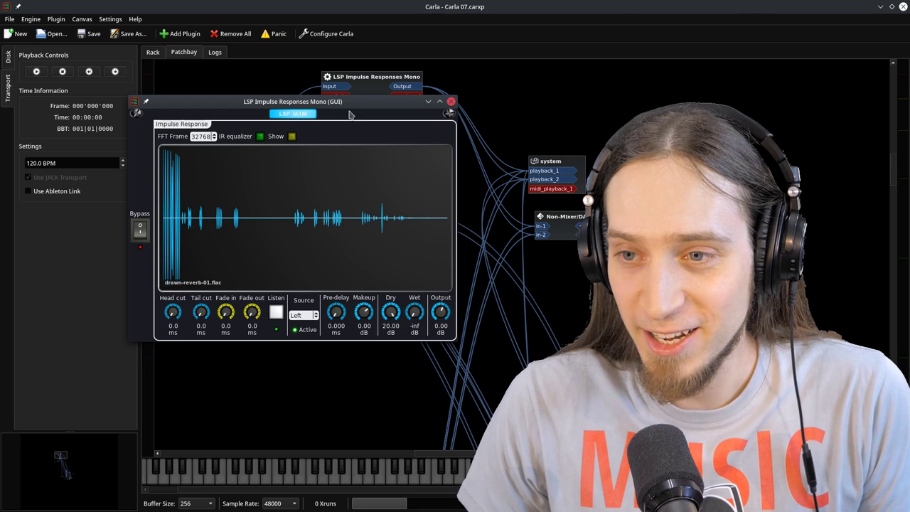
- In Carla, set the LSP Impulse Responses Mono plugin's Dry level to -inf dB and its Wet level to 20.00 dB
left_click_drag(349, 114, 383, 201)
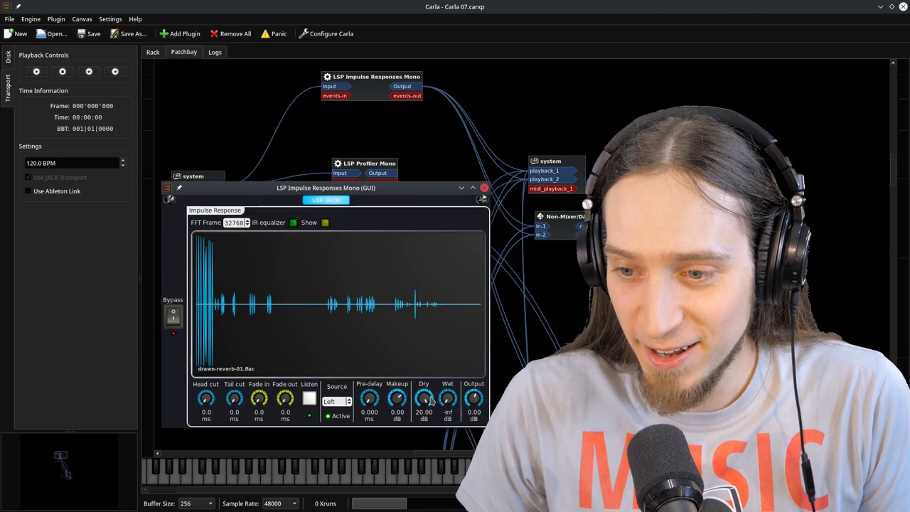
scroll(424, 398, "down", 10)
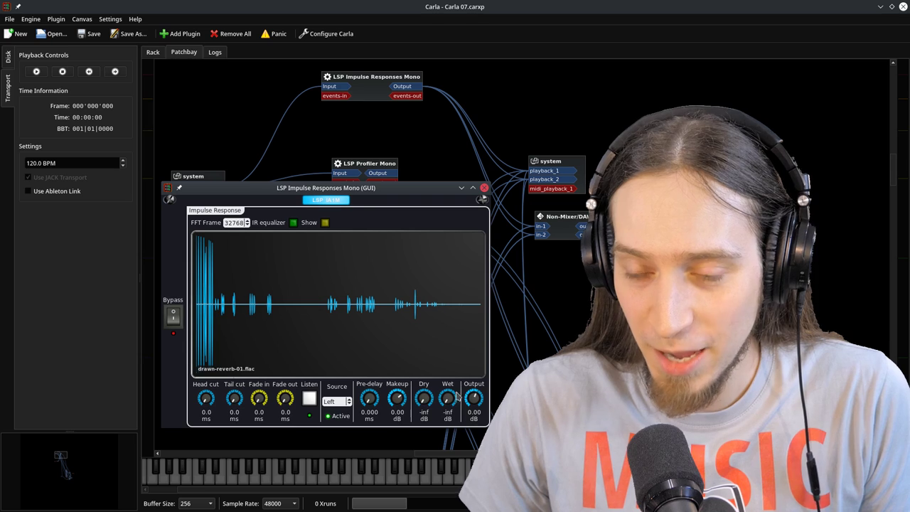
left_click_drag(450, 353, 470, 227)
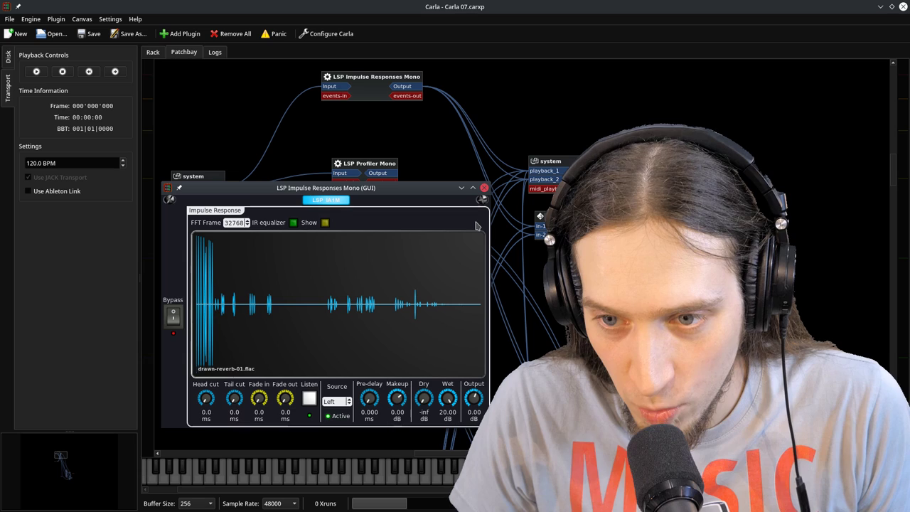
- Set the LSP Impulse Responses Mono plugin's Pre-delay to 33.8 ms and Wet level to -inf dB, and raise its Dry level
left_click_drag(418, 189, 410, 147)
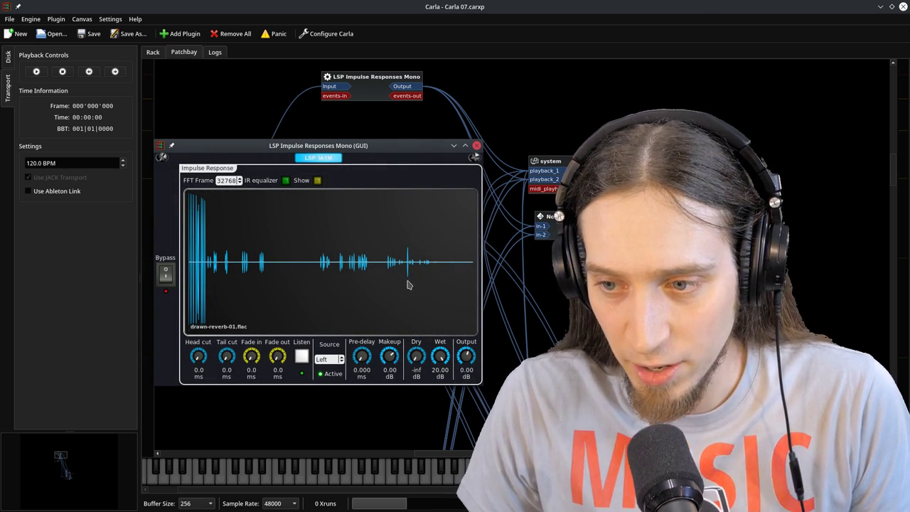
left_click_drag(434, 347, 428, 368)
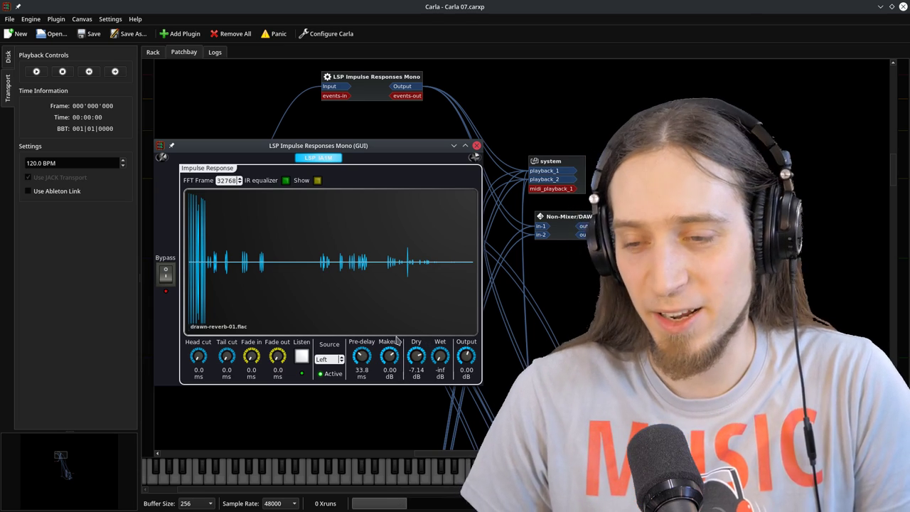
left_click_drag(420, 358, 422, 345)
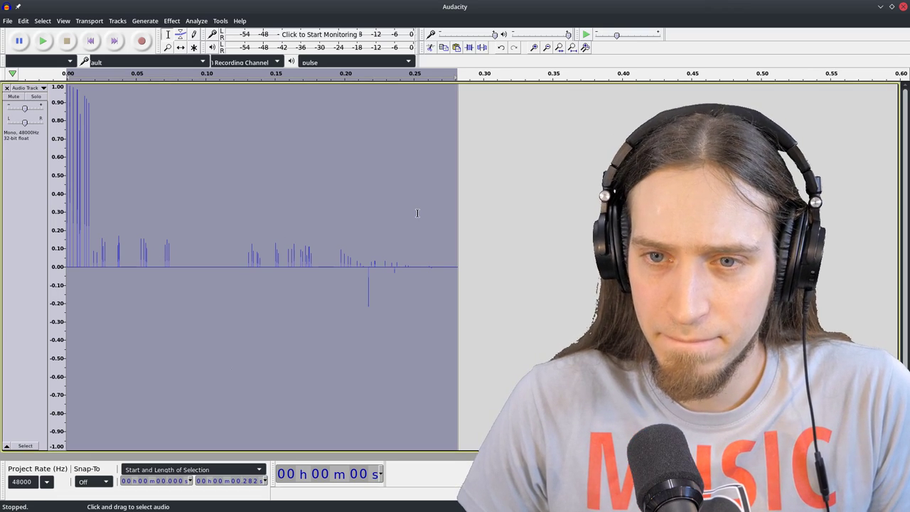
- Switch to Audacity, clear the track selection and display the drawn impulse track as a spectrogram
left_click(207, 228)
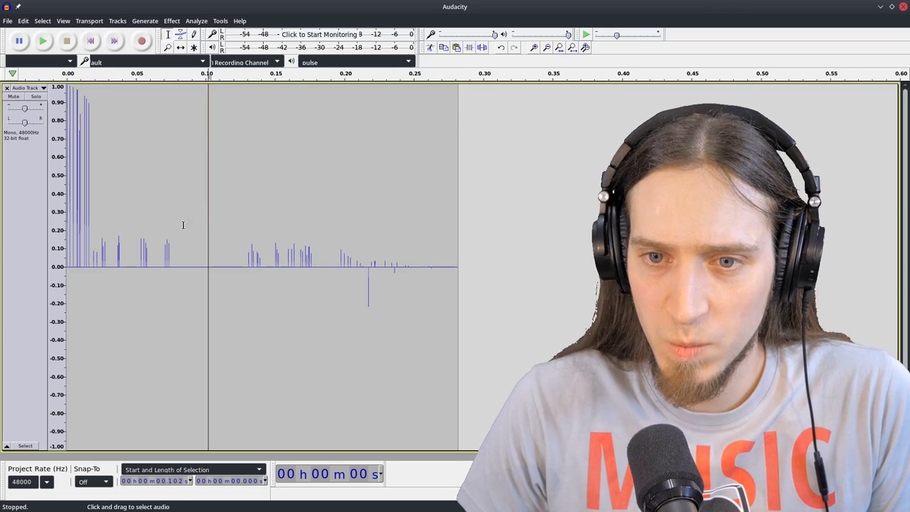
key("ctrl+1")
key("ctrl+1")
left_click(28, 88)
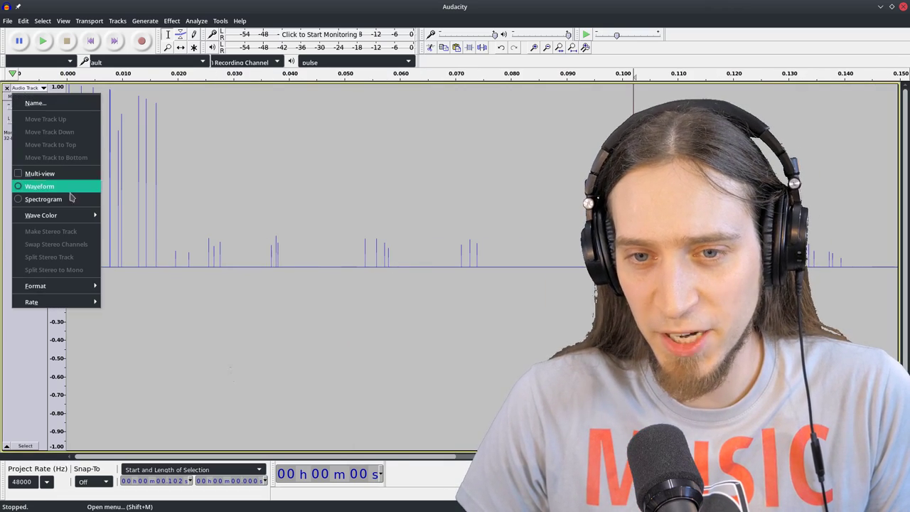
left_click(61, 201)
key("ctrl+3")
key("ctrl+3")
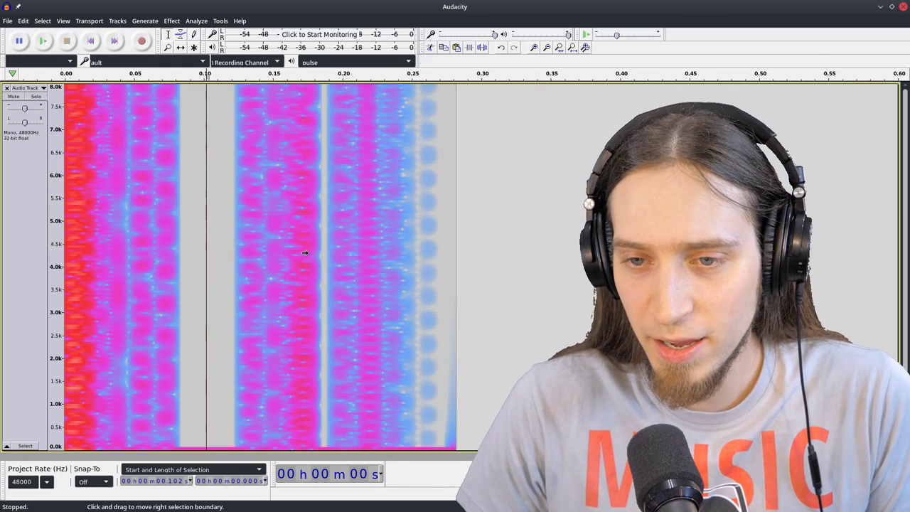
- Set the track spectrogram's maximum frequency to 20000 Hz
left_click(28, 88)
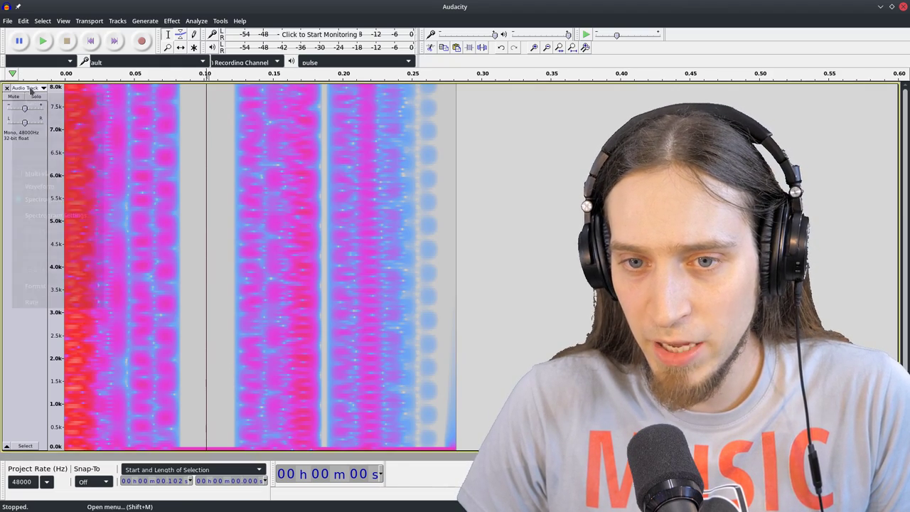
left_click(47, 216)
double_click(445, 244)
type("20000")
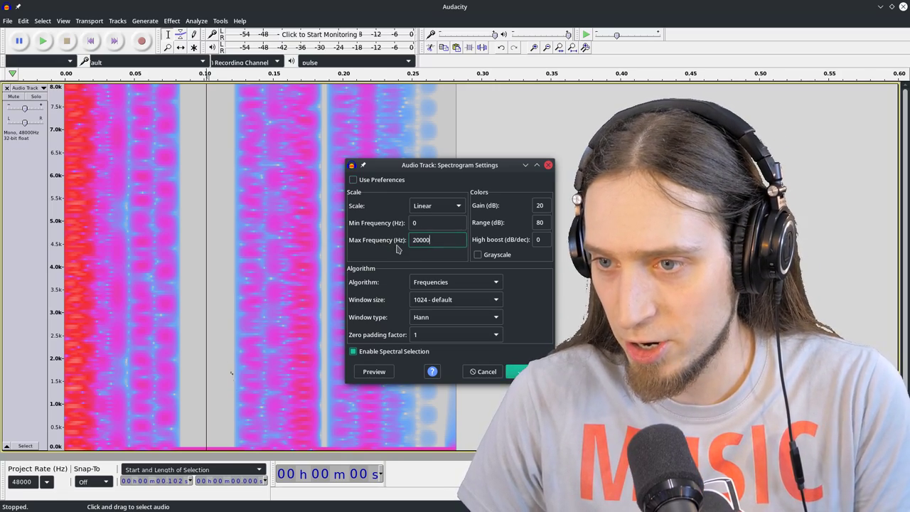
key("Return")
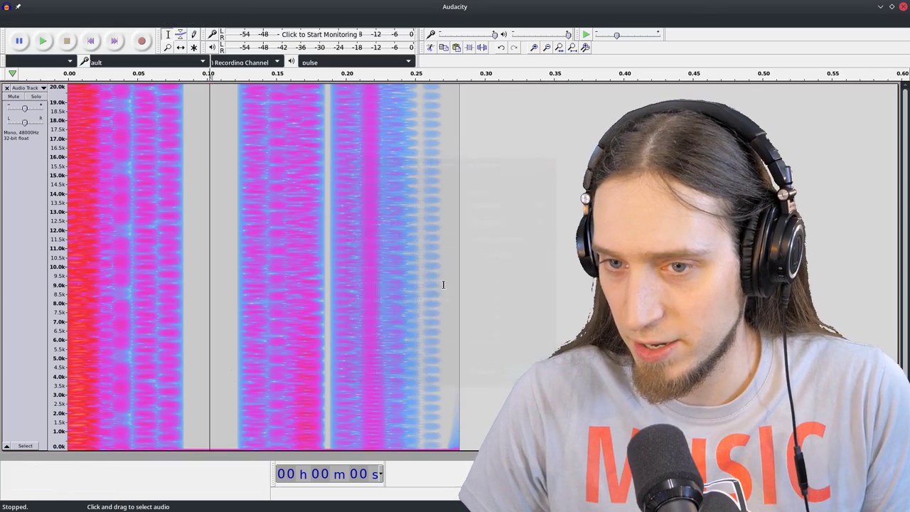
- Set the track spectrogram's window size to 16384
left_click(23, 88)
left_click(42, 212)
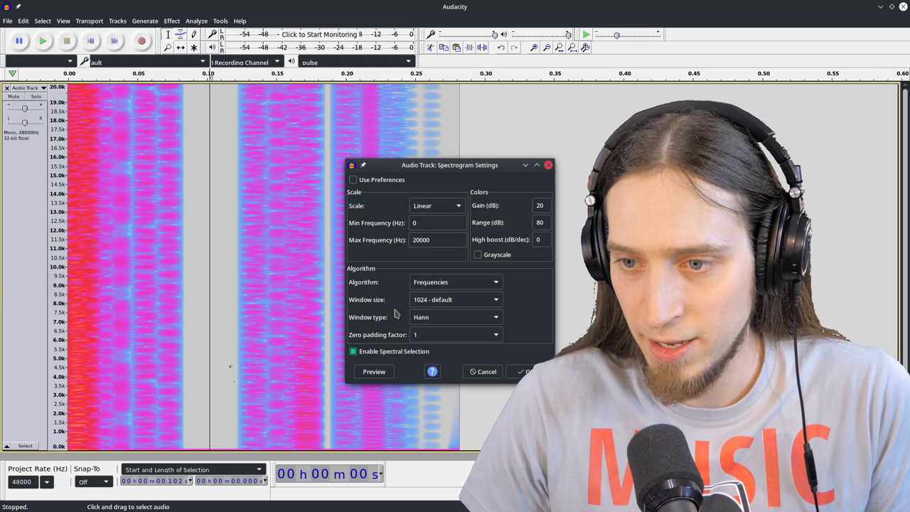
left_click(458, 299)
left_click(440, 358)
left_click(529, 371)
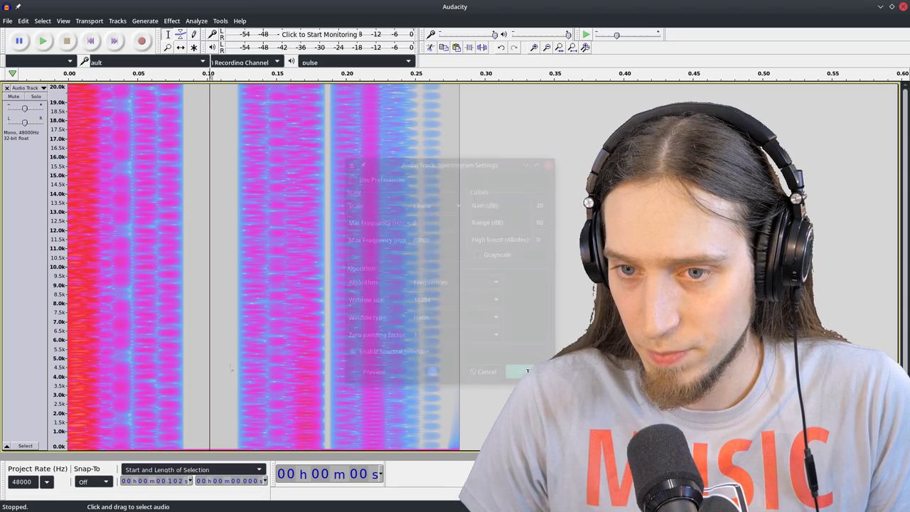
- Set the track spectrogram's window size to 256
left_click(23, 88)
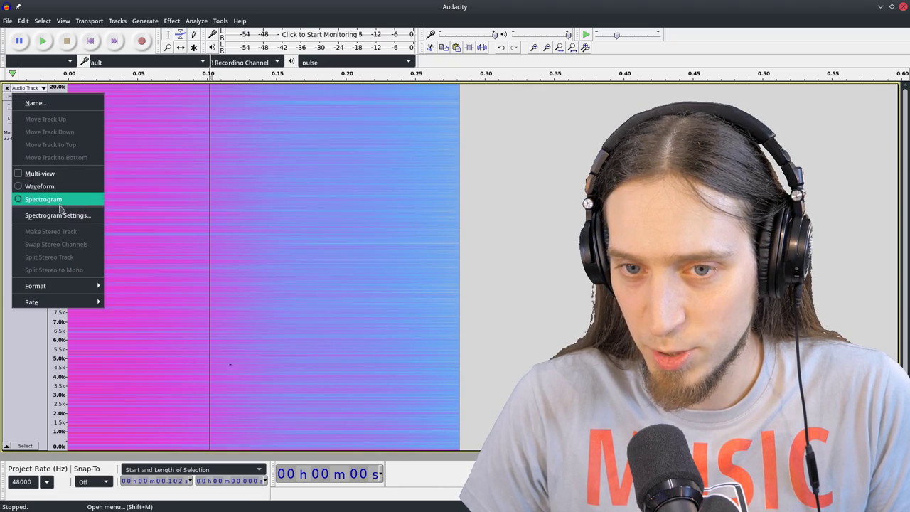
left_click(43, 212)
left_click(452, 299)
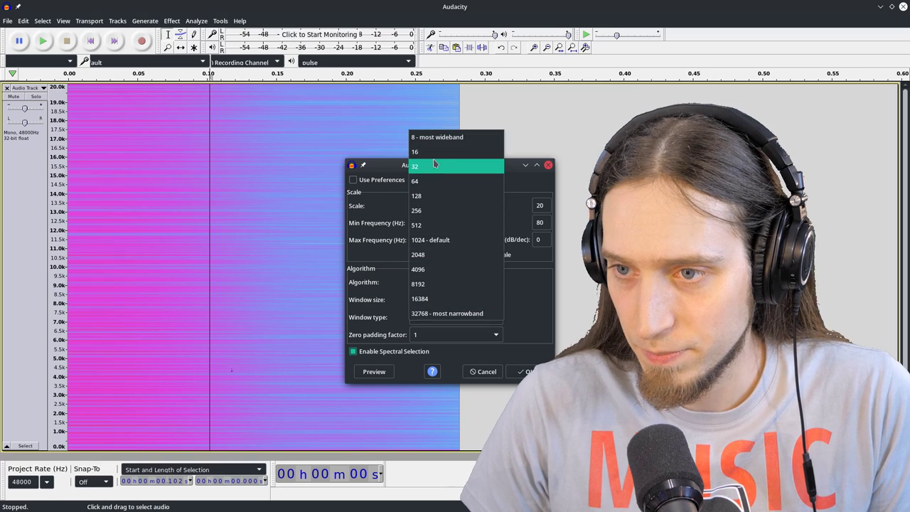
left_click(437, 210)
left_click(526, 371)
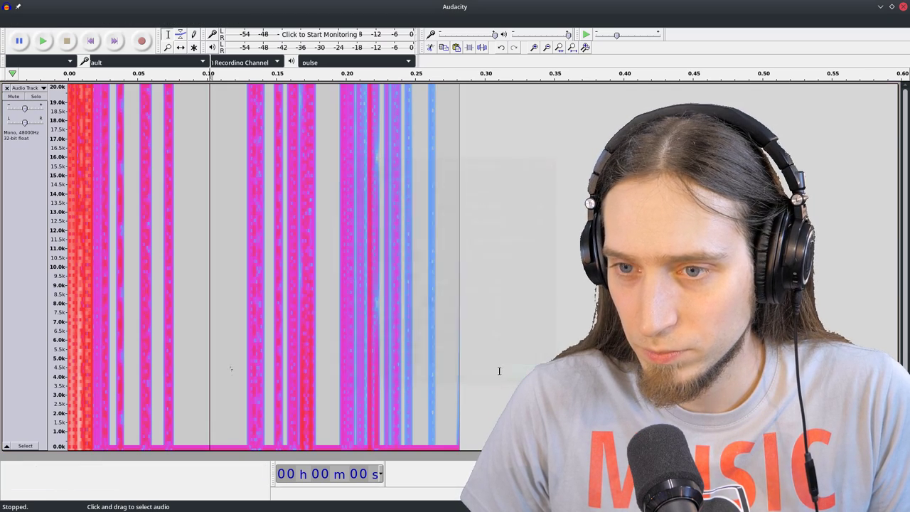
- Examine the frequency content of the individual impulse groups along the whole spectrogram
scroll(246, 329, "up", 3)
scroll(246, 329, "down", 3)
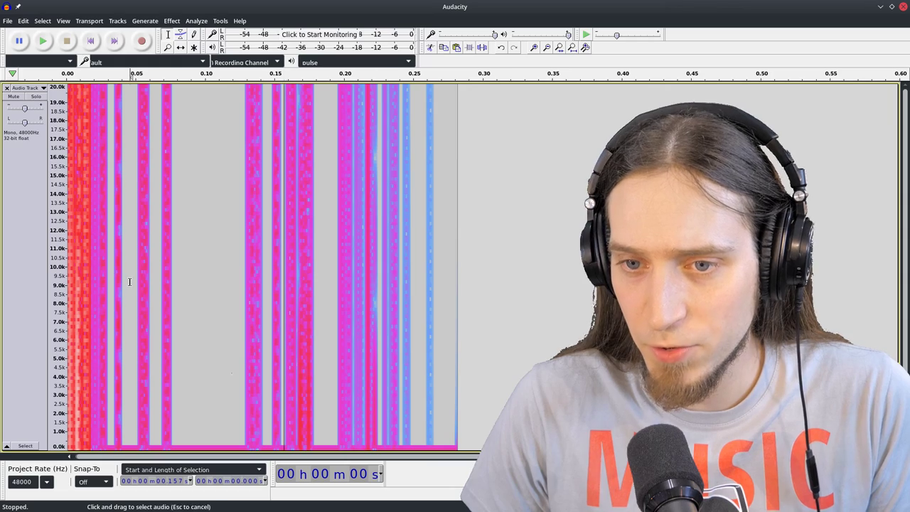
left_click(129, 282)
scroll(130, 279, "up", 4)
scroll(205, 278, "down", 3)
scroll(388, 252, "up", 1)
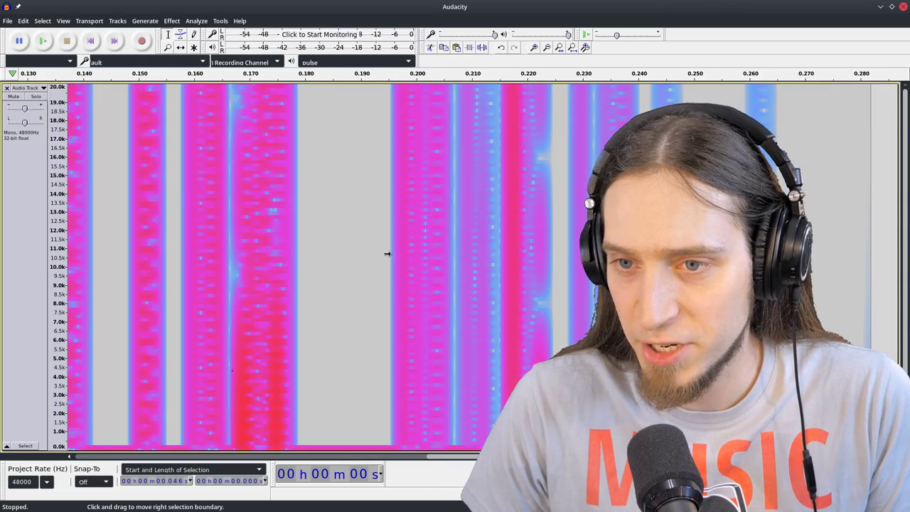
scroll(231, 234, "down", 2)
scroll(97, 217, "up", 4)
scroll(107, 217, "down", 1)
scroll(105, 217, "down", 1)
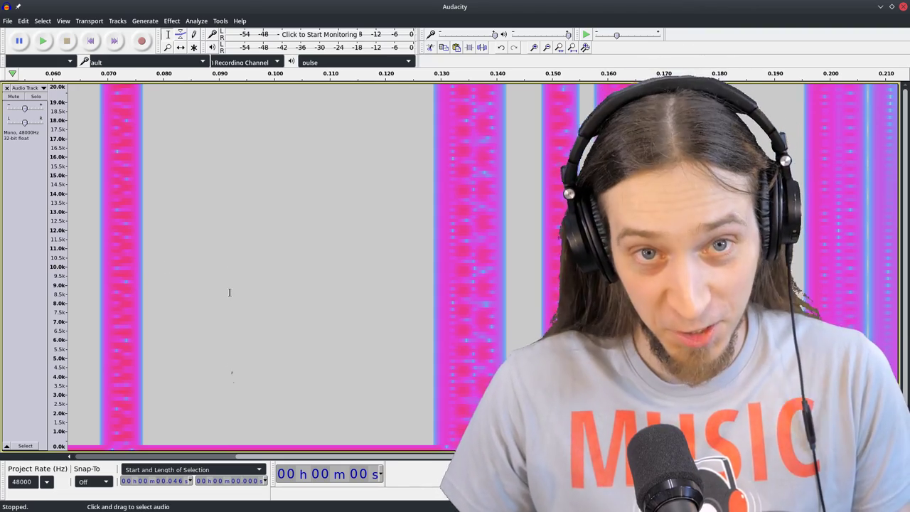
scroll(330, 276, "down", 2)
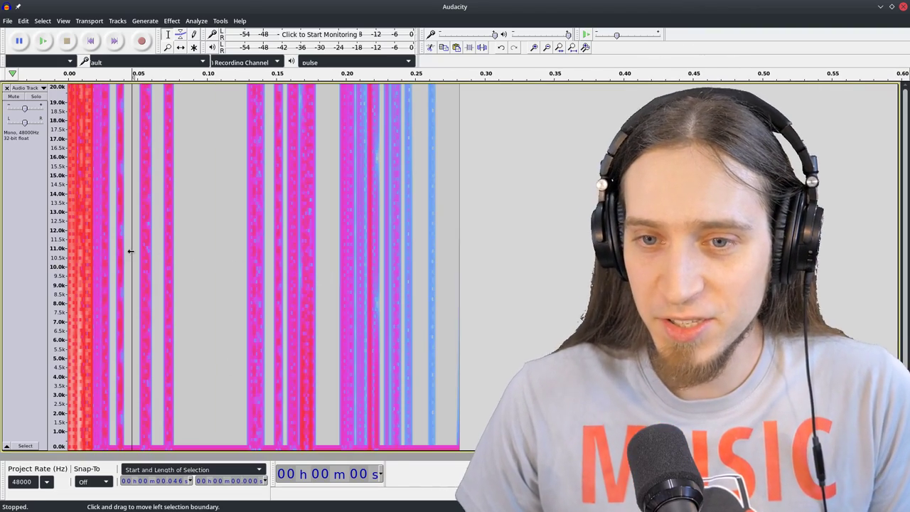
- Return the track to waveform display and enlarge its first 0.075 s
left_click(26, 87)
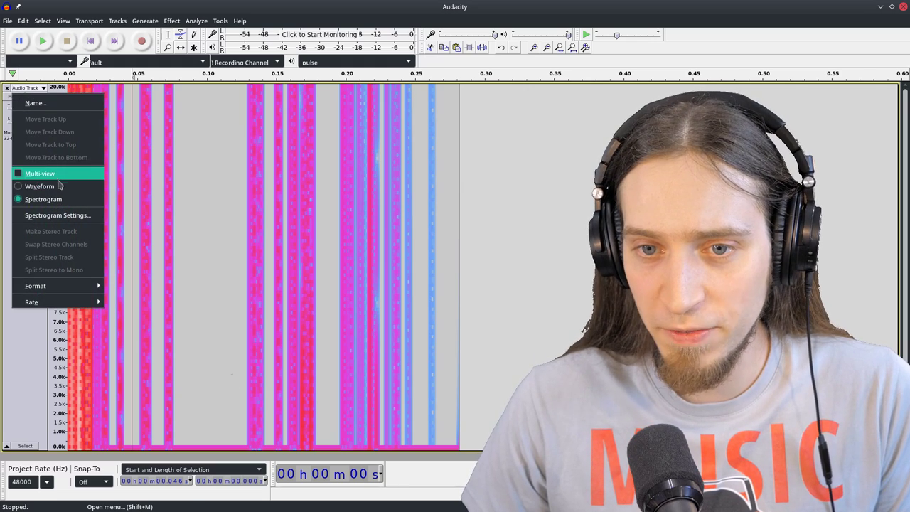
left_click(39, 186)
key("ctrl+1")
key("ctrl+1")
key("ctrl+1")
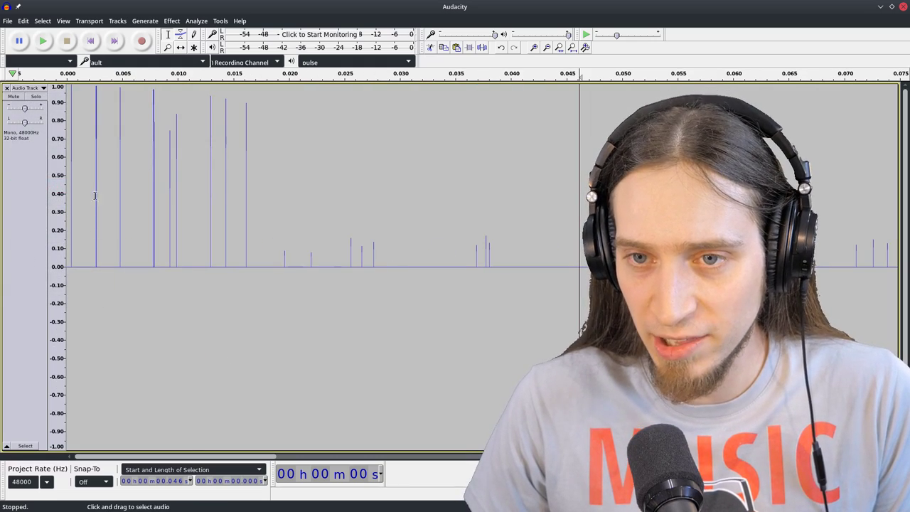
- Apply a Filter Curve low-pass to about 0.006–0.018 s, falling from 0 dB near 300 Hz to -120 dB near 750 Hz
left_click_drag(259, 221, 269, 240)
left_click(171, 21)
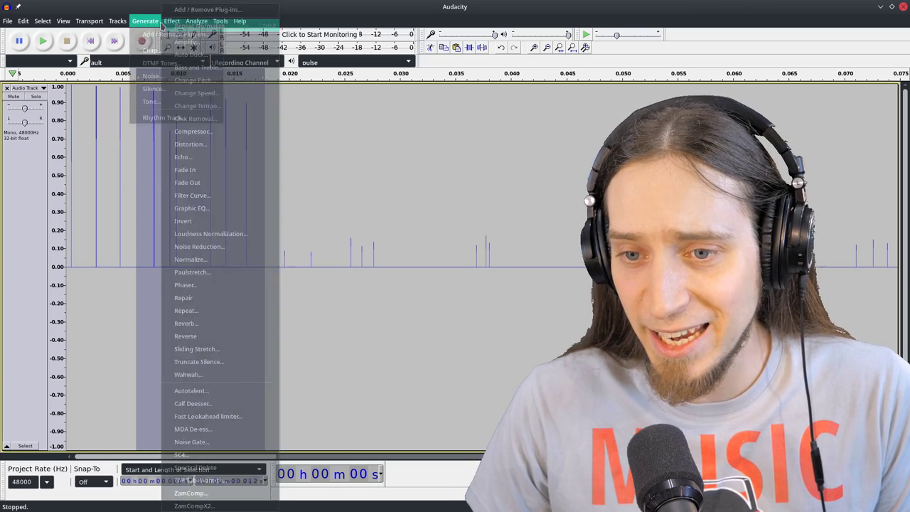
left_click(222, 195)
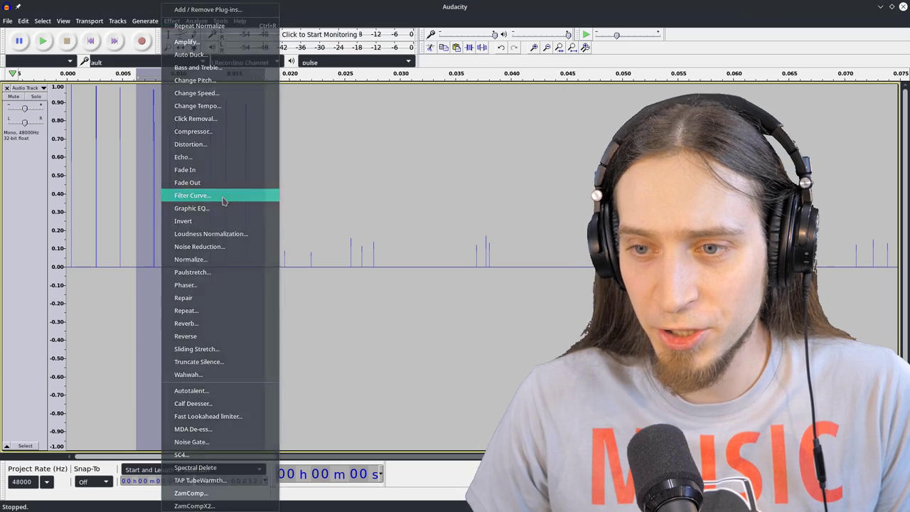
left_click(444, 304)
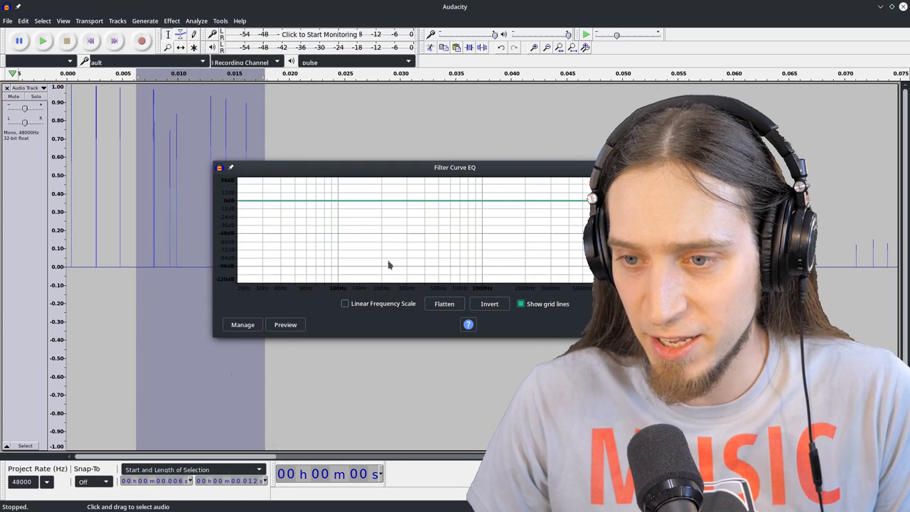
left_click(412, 202)
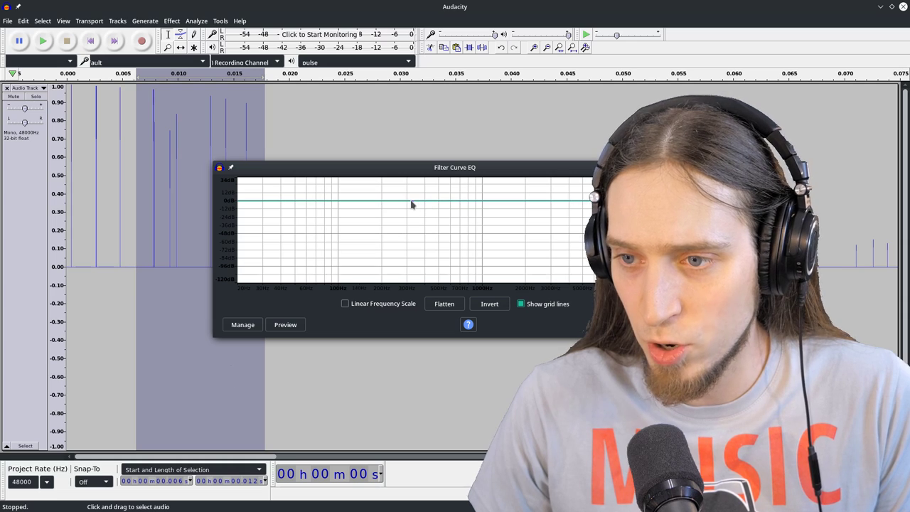
left_click_drag(429, 202, 465, 288)
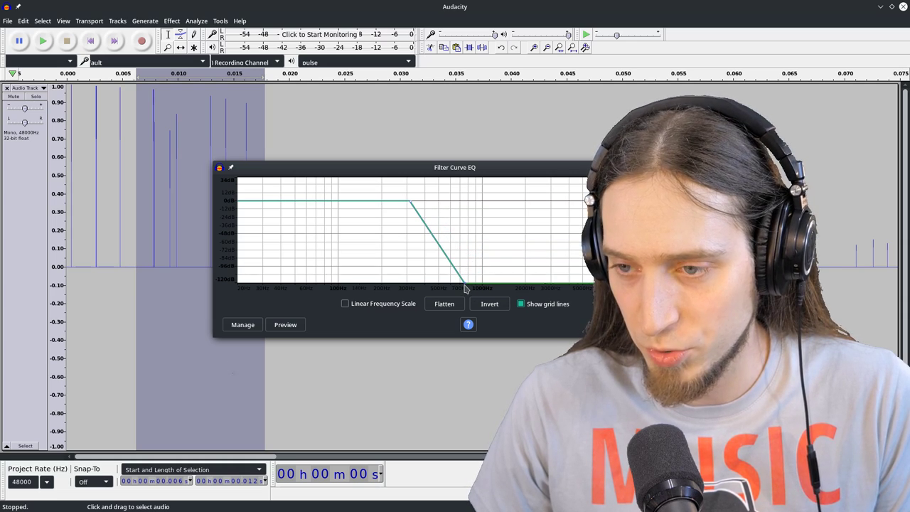
left_click(668, 324)
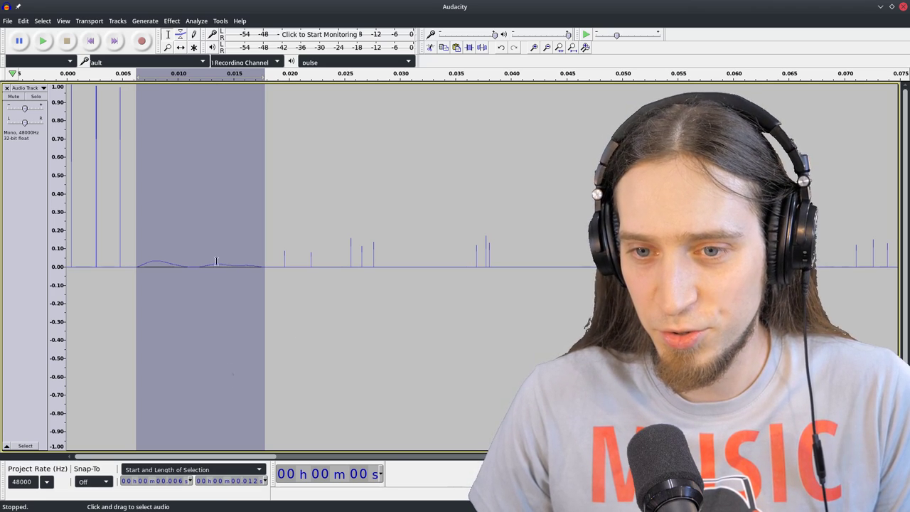
- Examine the shape of the low-passed samples in the selected section up close
scroll(161, 285, "up", 2)
scroll(122, 274, "down", 1)
scroll(78, 263, "up", 1)
scroll(118, 262, "up", 3)
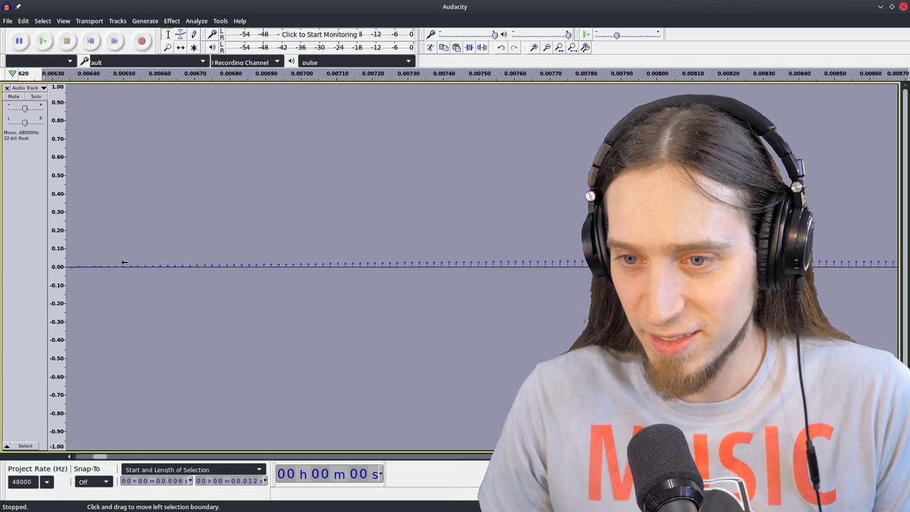
scroll(128, 263, "down", 3)
scroll(132, 265, "up", 3)
scroll(190, 263, "down", 3)
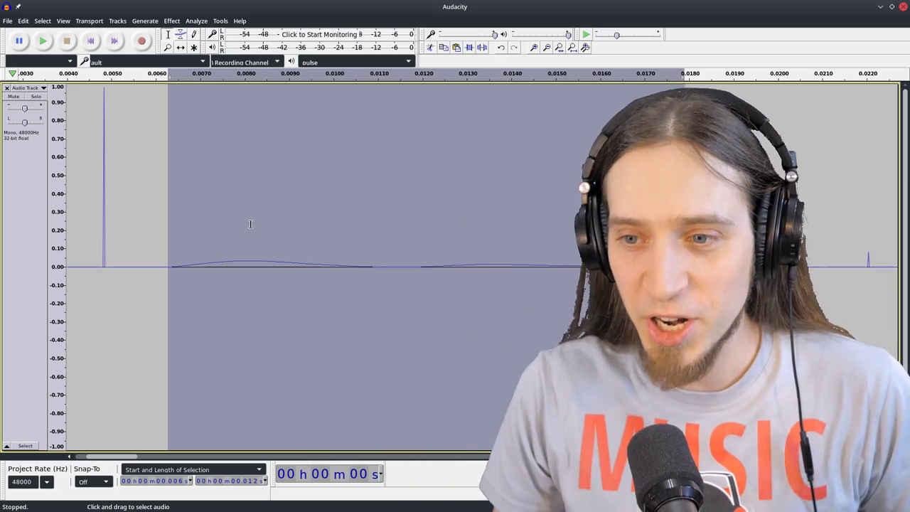
scroll(192, 280, "up", 3)
scroll(203, 286, "down", 3)
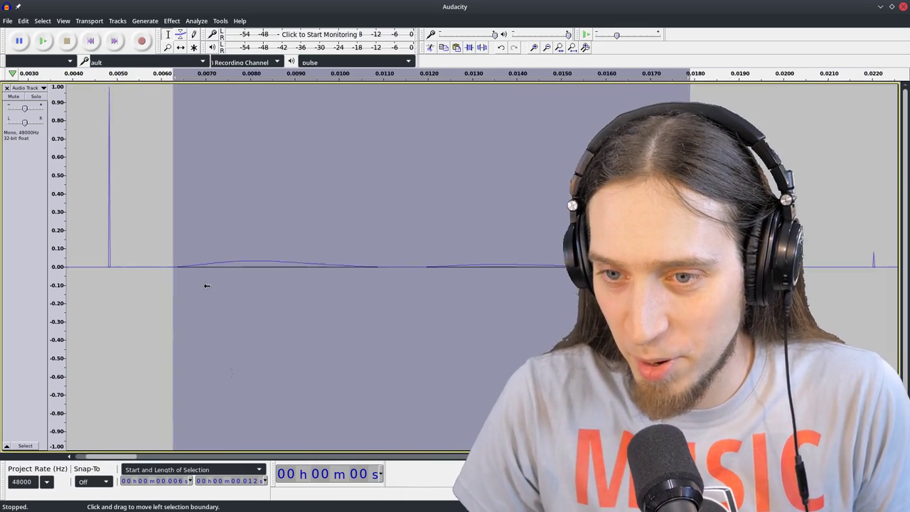
scroll(178, 272, "up", 3)
scroll(189, 275, "down", 2)
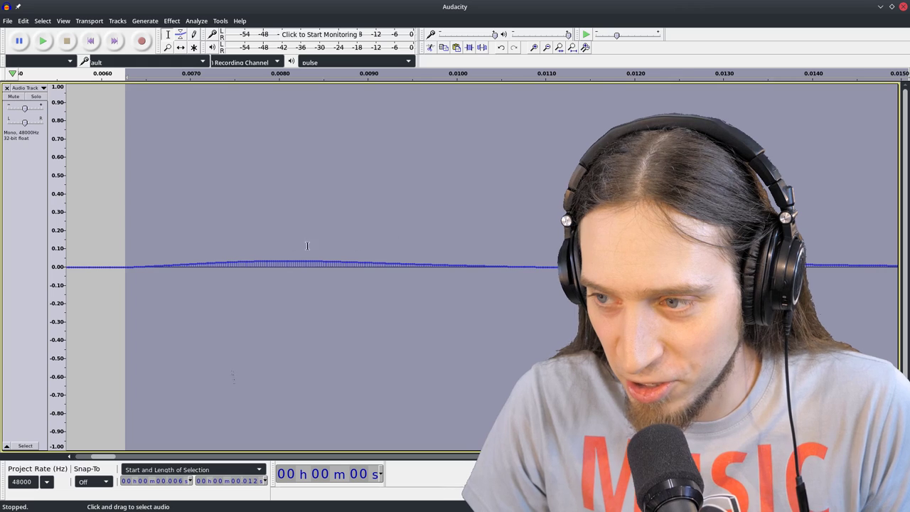
scroll(341, 270, "down", 3)
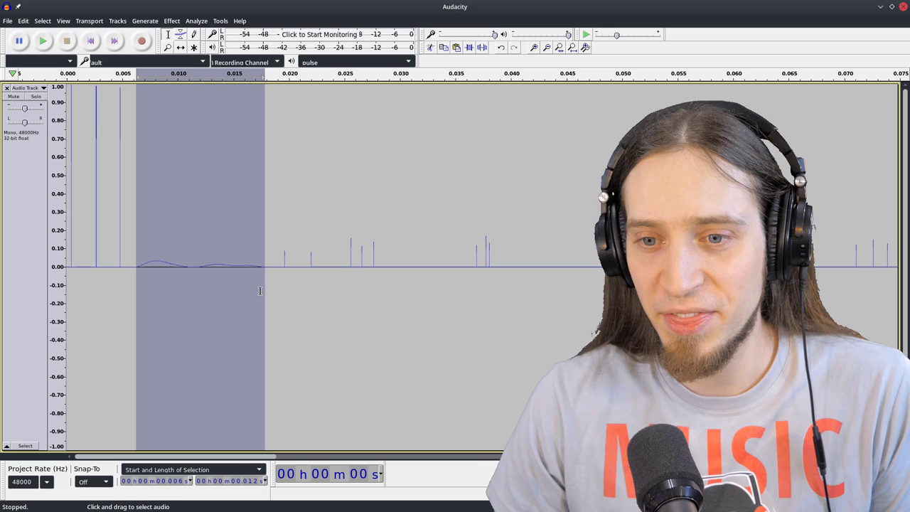
- Check the filtered section in spectrogram display, clear the selection and return the track to waveform display
left_click(19, 95)
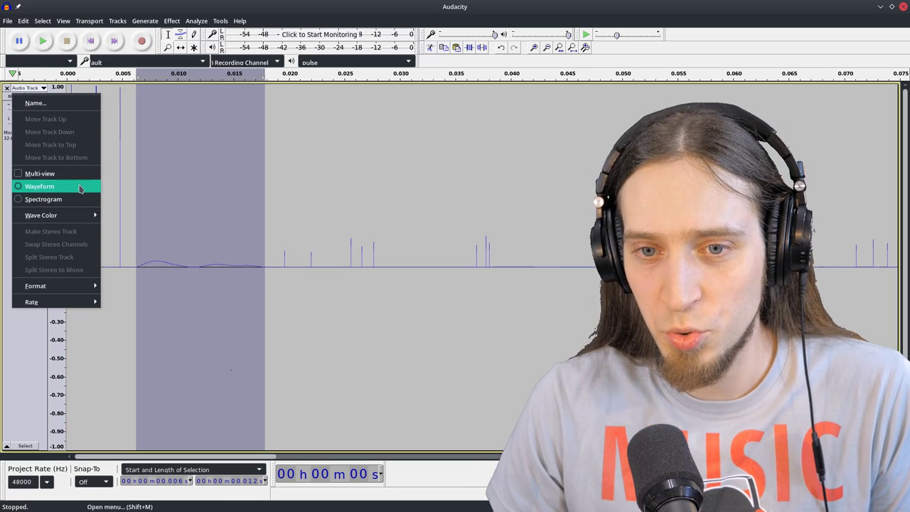
left_click(68, 203)
left_click(457, 348)
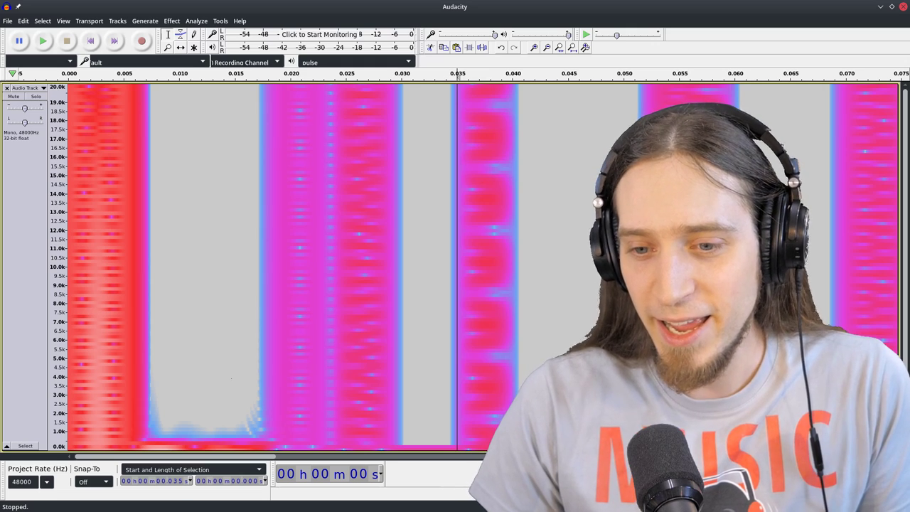
left_click(26, 87)
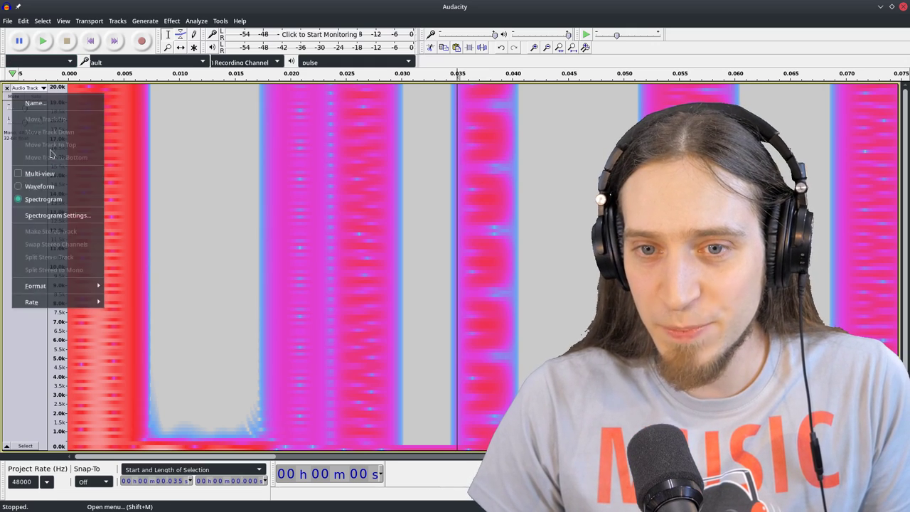
left_click(60, 186)
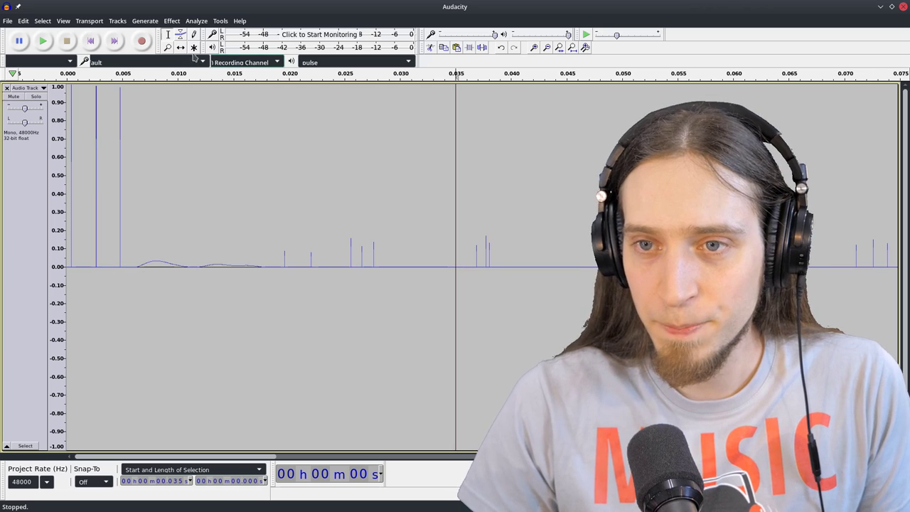
- Redraw the samples from about 0.0065 to 0.013 s as a slow wave rising to about 0.16 and dipping to about -0.24
scroll(135, 235, "up", 1, "ctrl")
scroll(166, 260, "up", 2, "ctrl")
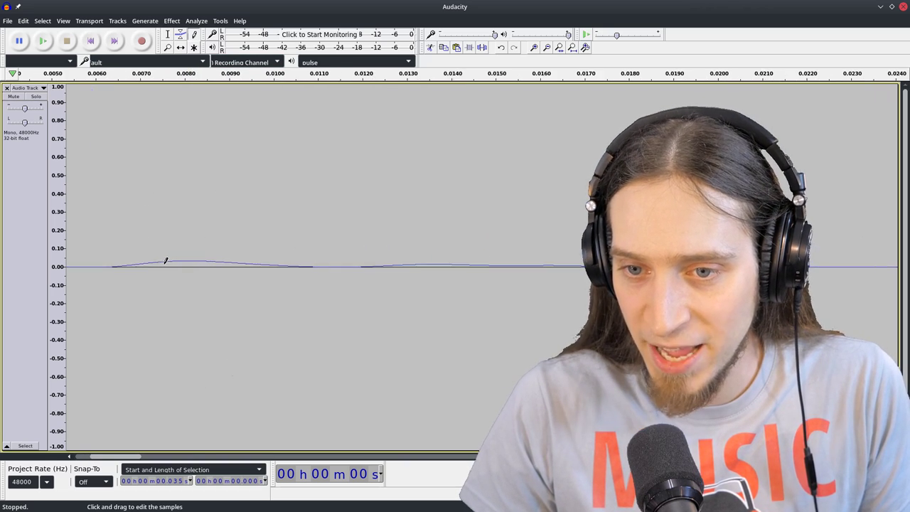
mouse_move(130, 257)
left_mouse_down()
mouse_move(209, 238)
mouse_move(353, 294)
mouse_move(440, 310)
mouse_move(555, 285)
left_mouse_up()
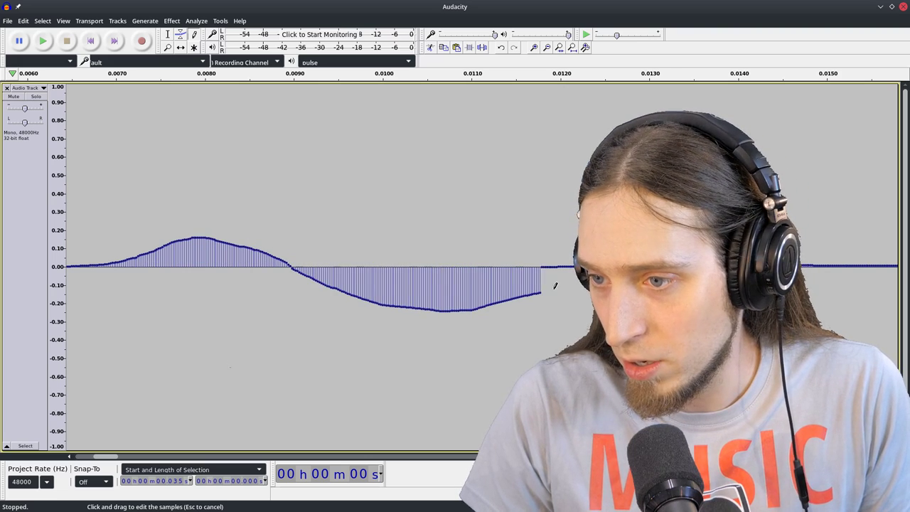
scroll(232, 368, "down", 3, "ctrl")
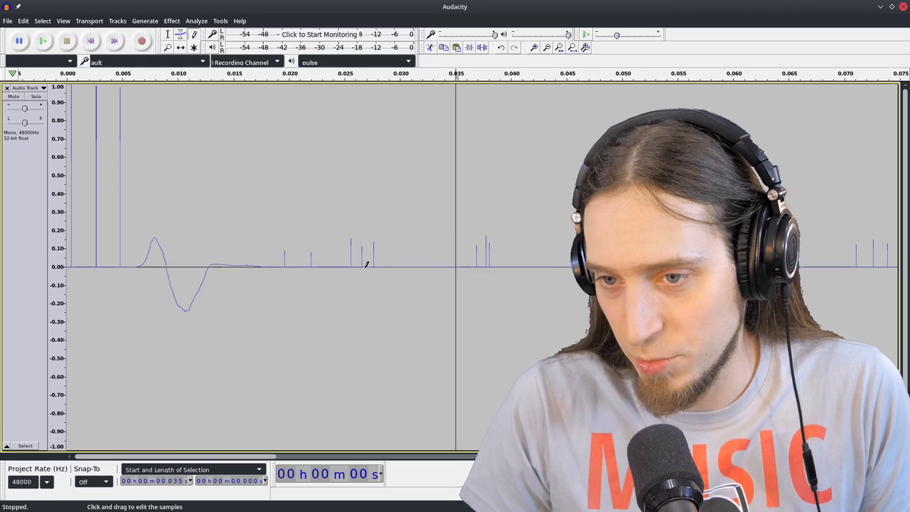
- Check the hand-drawn slow wave in spectrogram display, and return the track to waveform display
left_click(25, 87)
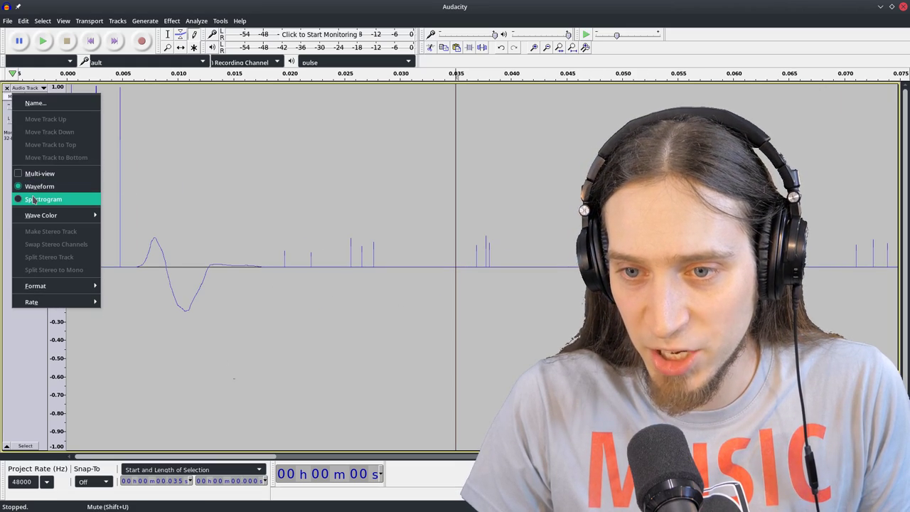
left_click(34, 200)
scroll(101, 344, "up", 1, "ctrl")
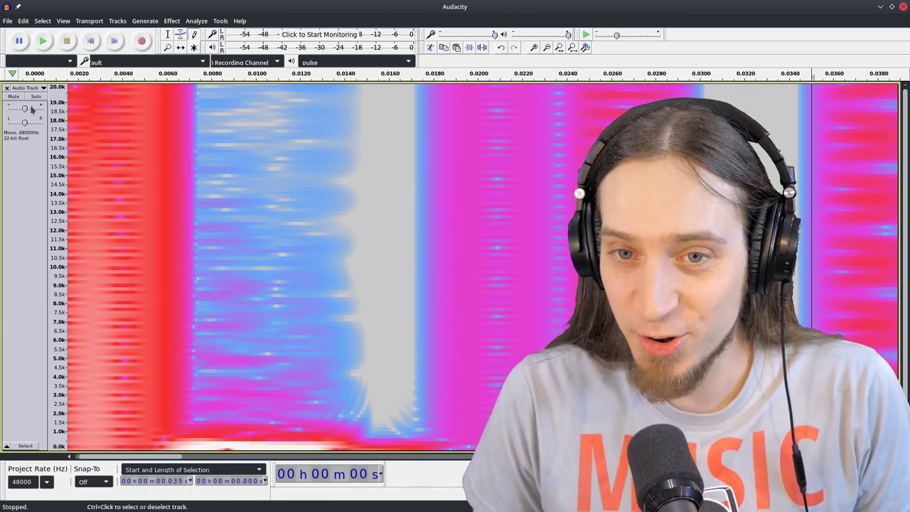
left_click(25, 87)
left_click(61, 187)
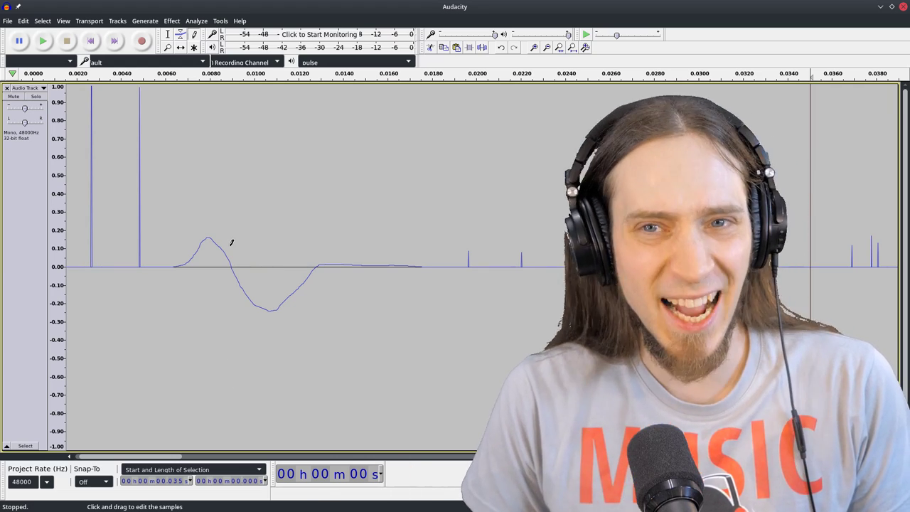
- Apply a Filter Curve high-pass to about 0.122–0.186 s, rising from -120 dB near 800 Hz to 0 dB near 3000 Hz
scroll(124, 166, "up", 4)
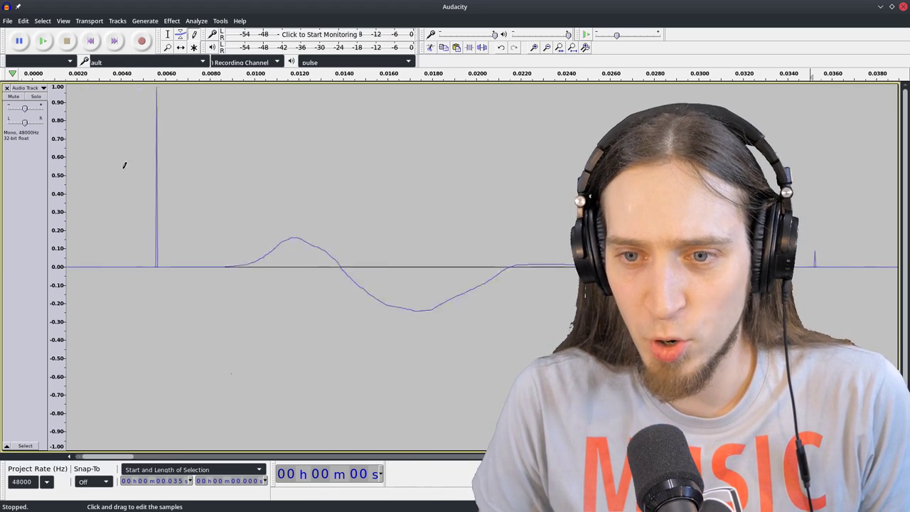
scroll(378, 109, "down", 6)
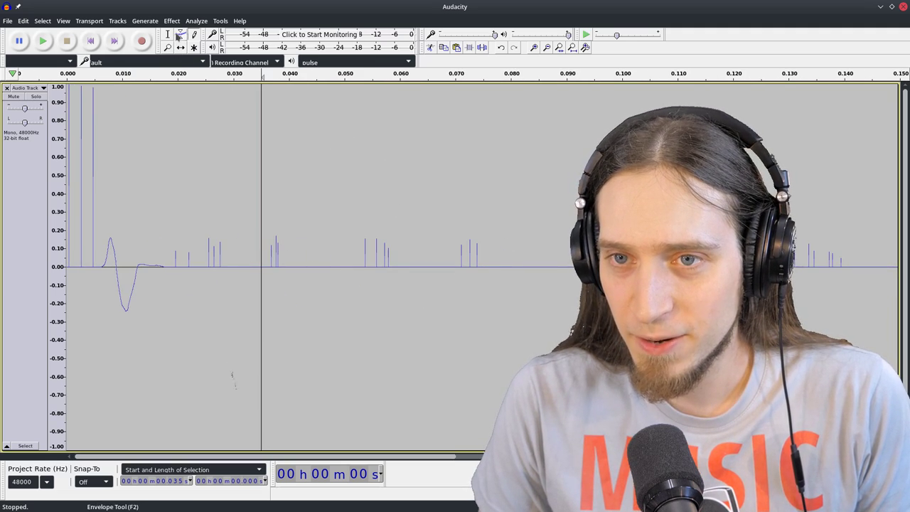
left_click(168, 35)
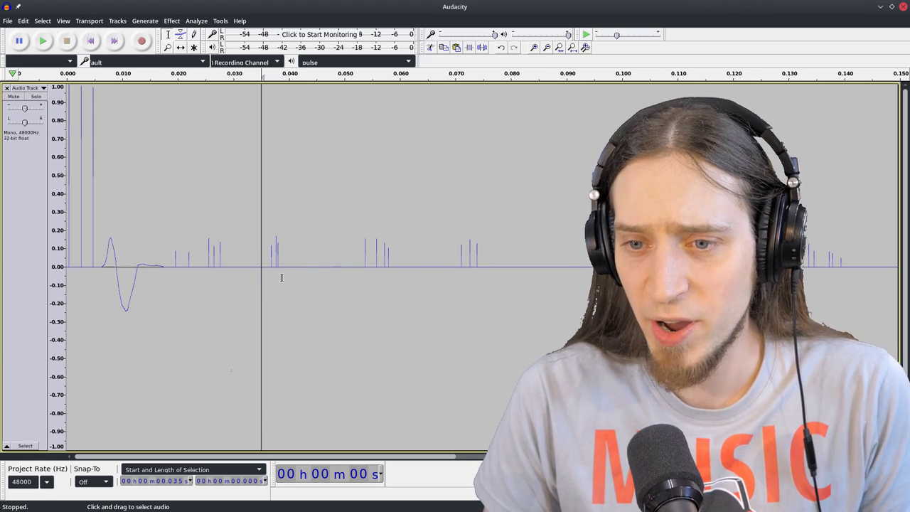
scroll(391, 249, "down", 2)
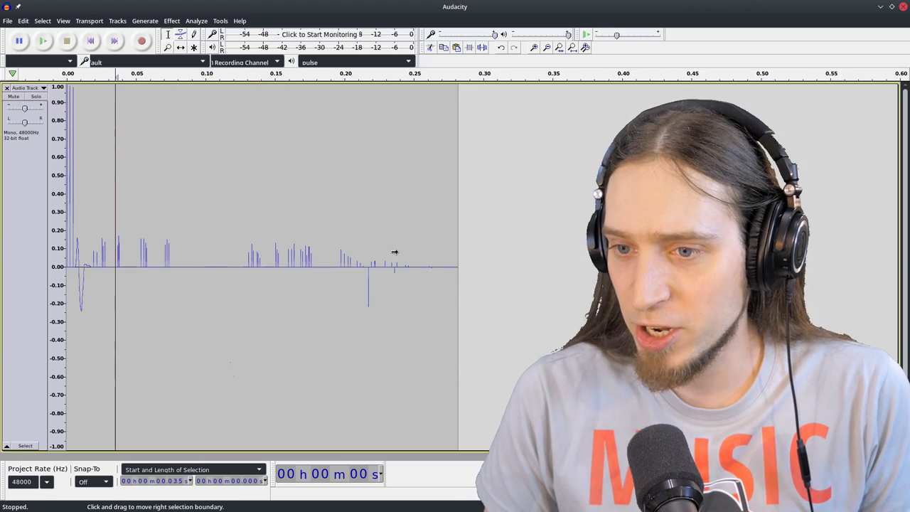
scroll(253, 287, "up", 1)
scroll(252, 285, "down", 1)
left_click_drag(239, 257, 320, 270)
key("ctrl+e")
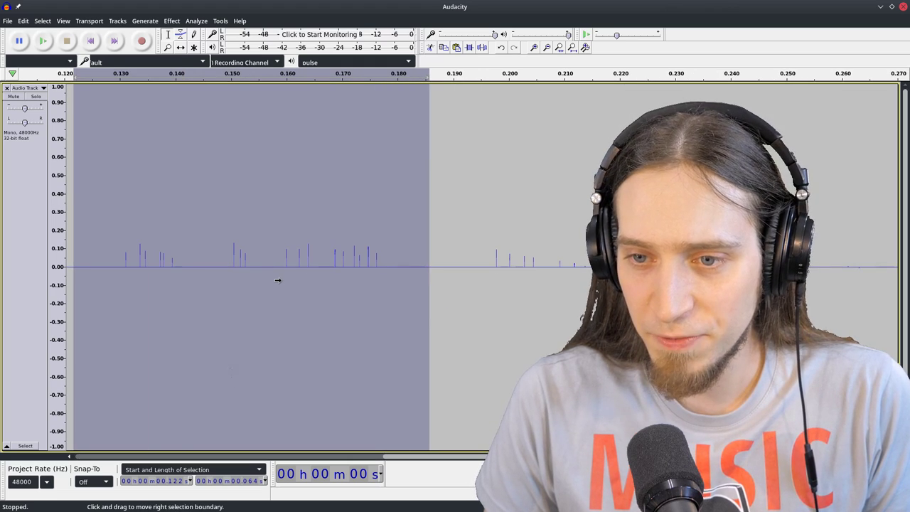
left_click(171, 21)
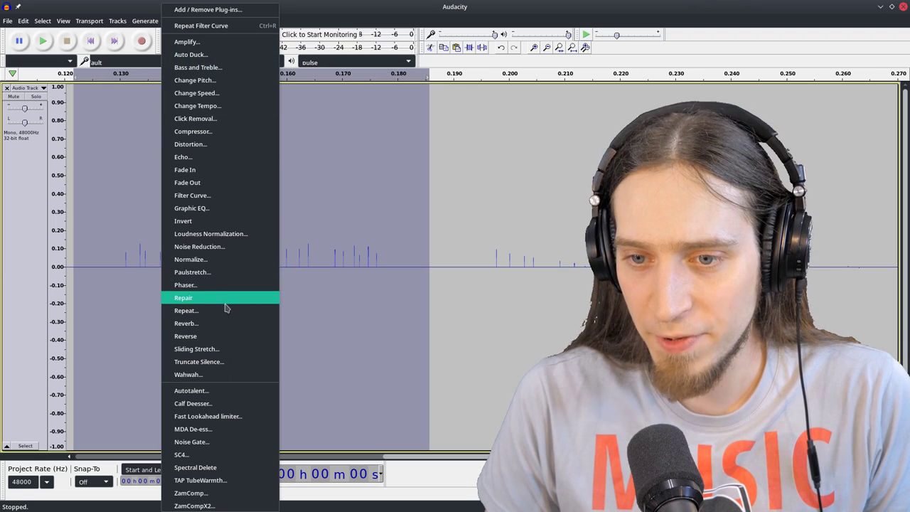
left_click(219, 195)
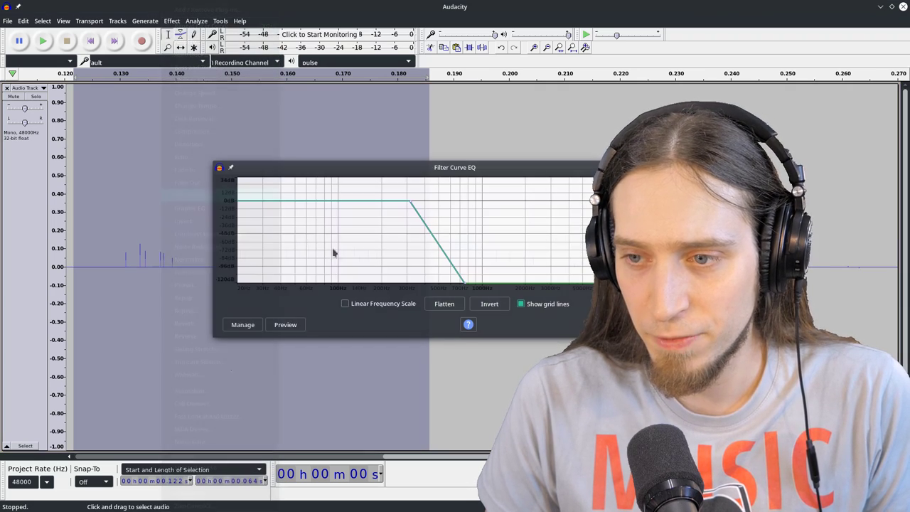
left_click(444, 303)
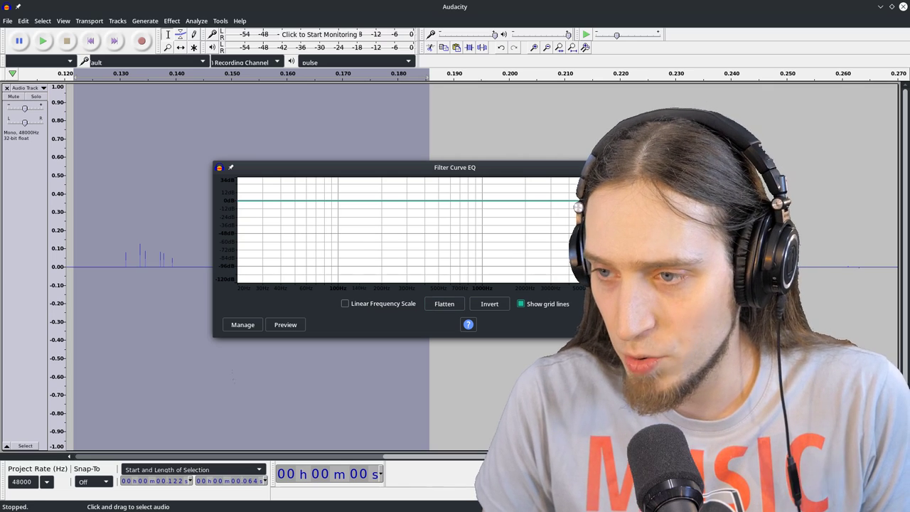
left_click_drag(583, 201, 555, 207)
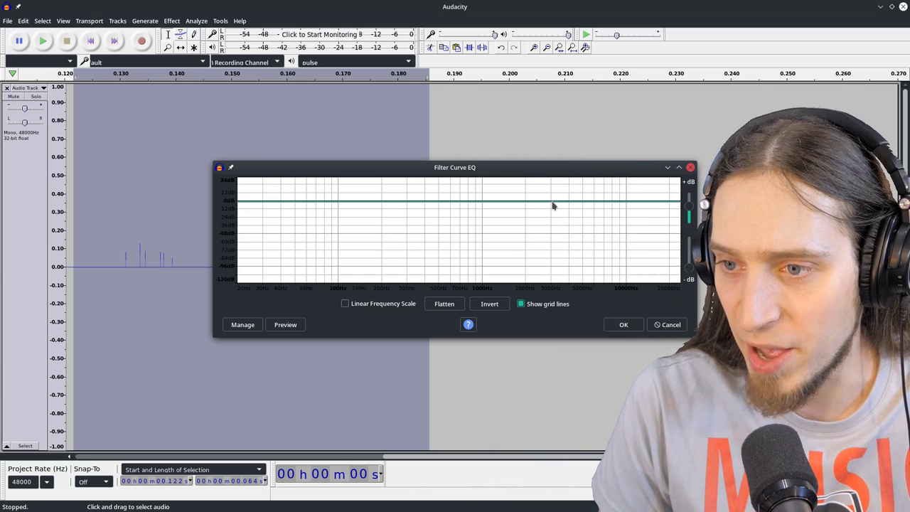
left_click_drag(498, 233, 470, 290)
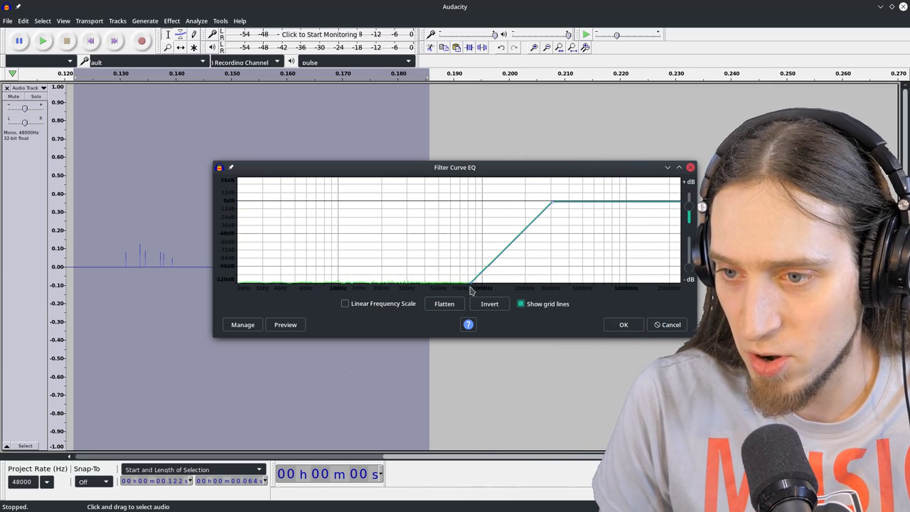
left_click(628, 329)
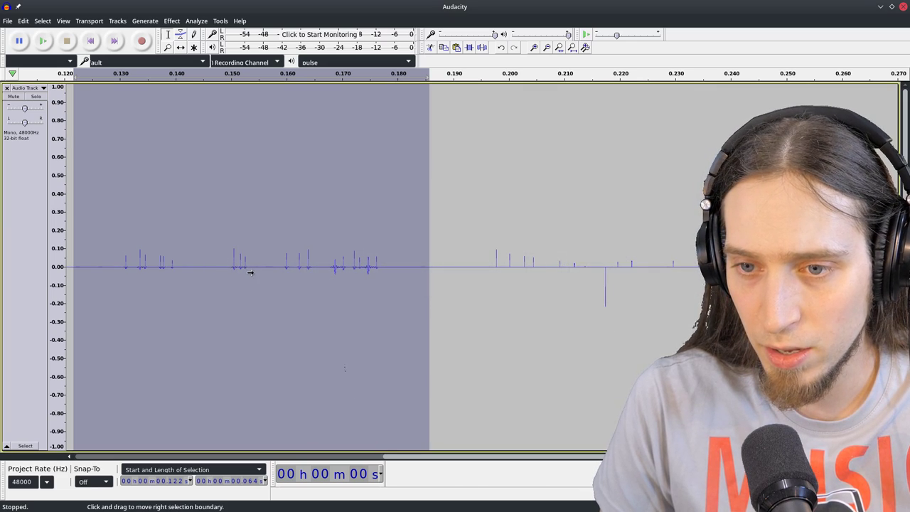
- Clear the selection and examine the high-passed impulses around 0.131–0.140 s up close, including the small ripples around them
scroll(190, 268, "up", 3)
scroll(191, 268, "up", 5)
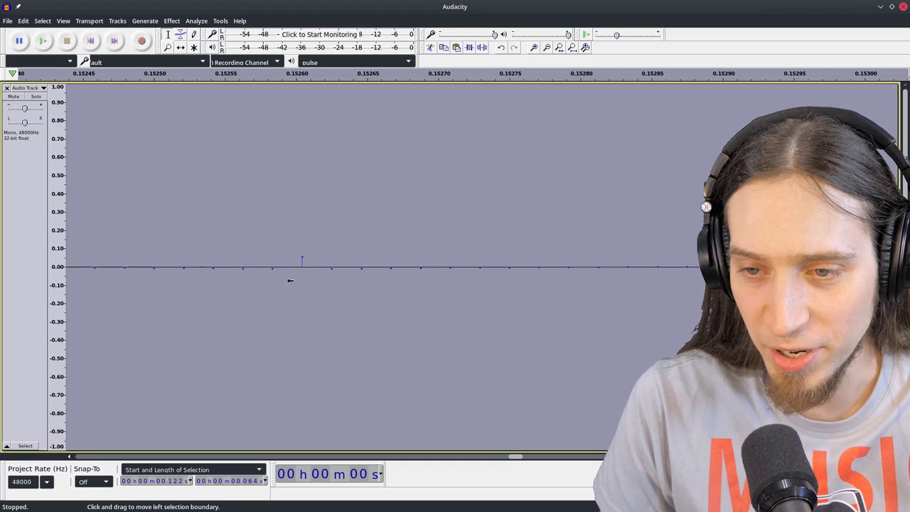
scroll(303, 280, "down", 5)
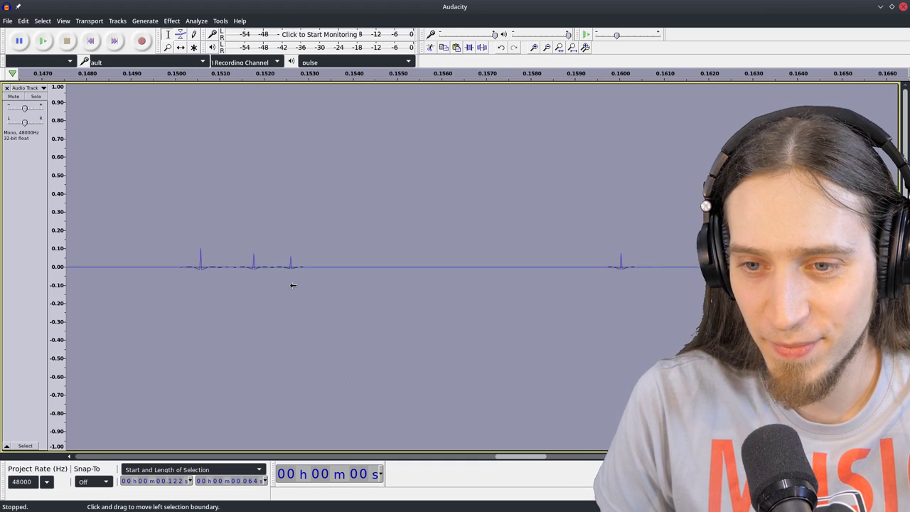
left_click(169, 270)
scroll(106, 273, "left", 5)
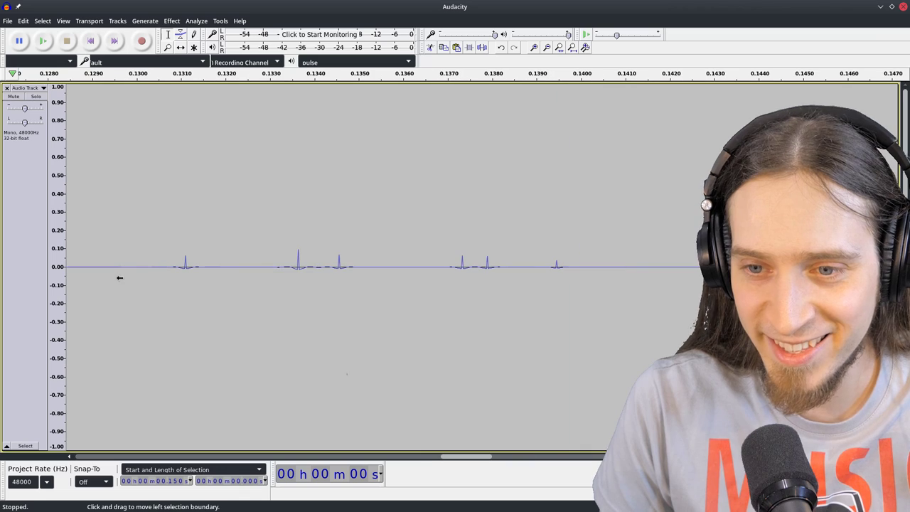
scroll(305, 280, "up", 1)
scroll(288, 277, "down", 1)
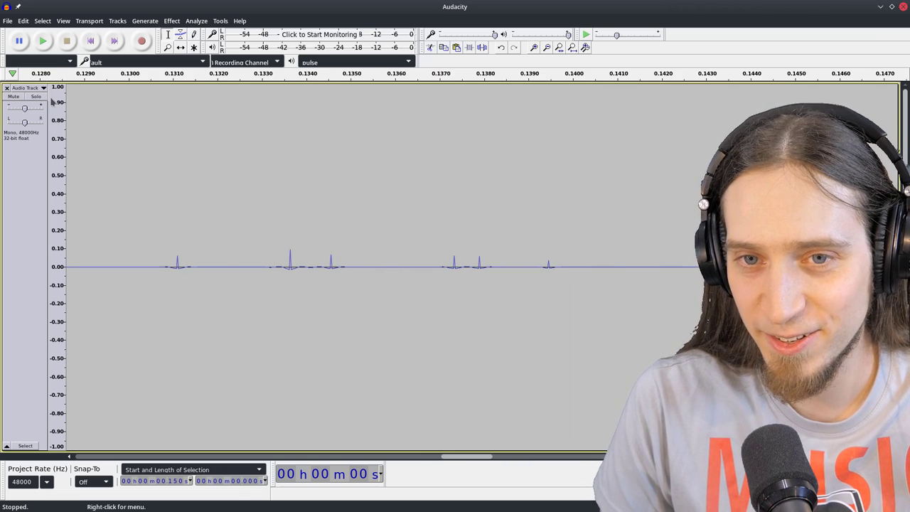
scroll(57, 267, "up", 3)
scroll(254, 269, "up", 1)
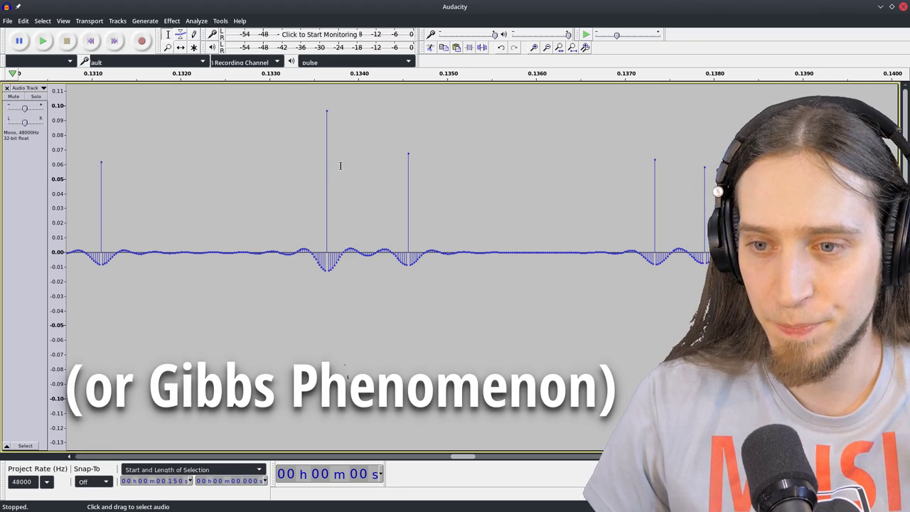
- Look over the impulse groups and inspect the empty stretch around 0.095–0.105 s at sample level
left_click(180, 35)
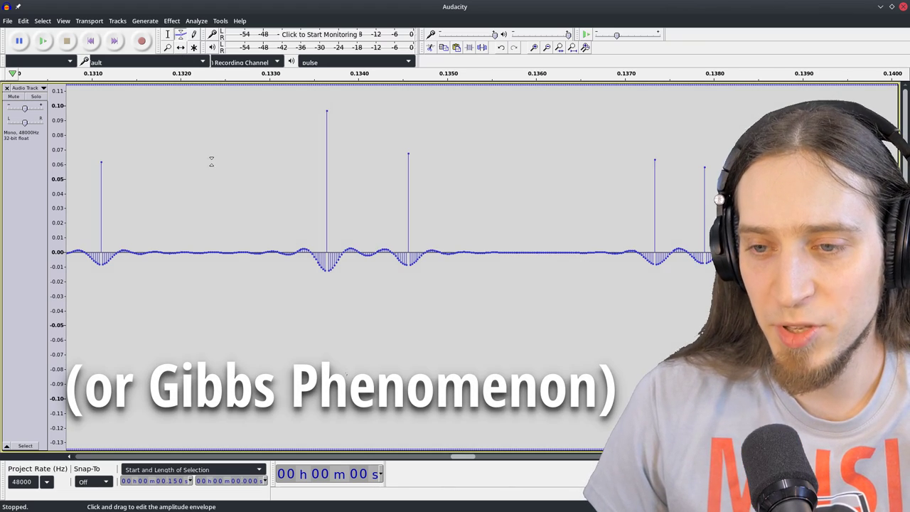
scroll(206, 163, "down", 5)
scroll(201, 167, "down", 3)
scroll(213, 214, "up", 2)
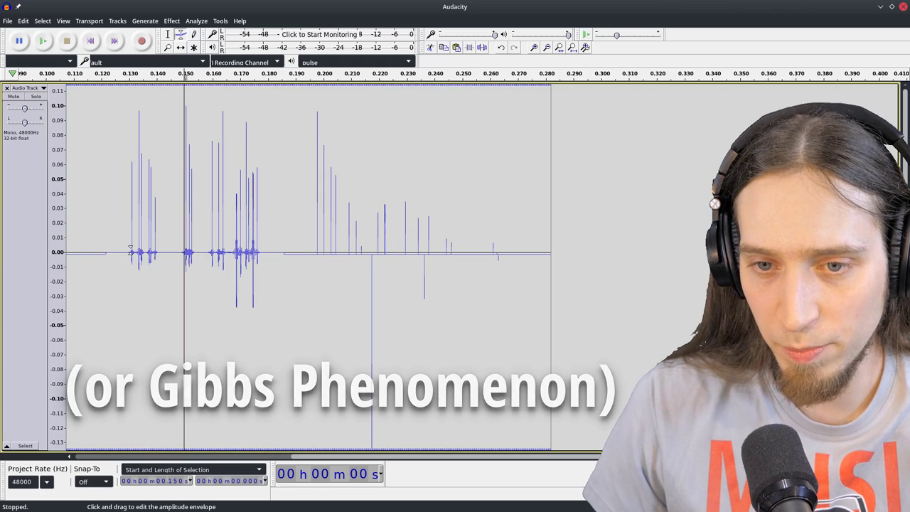
scroll(233, 248, "down", 3)
scroll(233, 250, "down", 1)
left_click(168, 34)
scroll(83, 248, "up", 4)
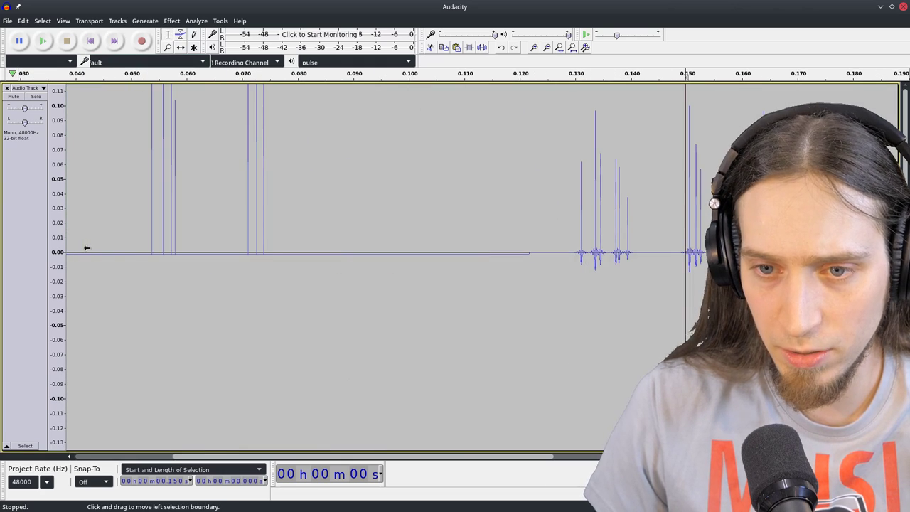
left_click(268, 264)
scroll(527, 253, "up", 2)
scroll(337, 251, "down", 2)
scroll(303, 243, "up", 1)
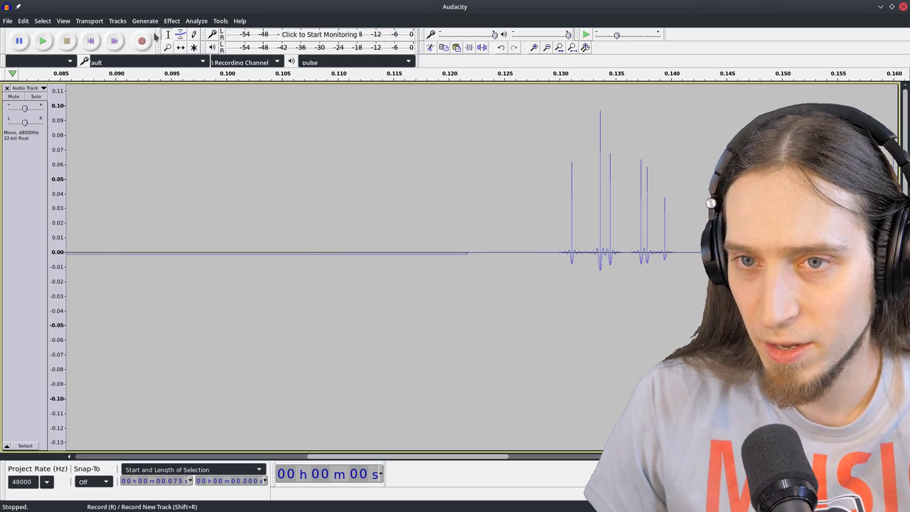
left_click(182, 37)
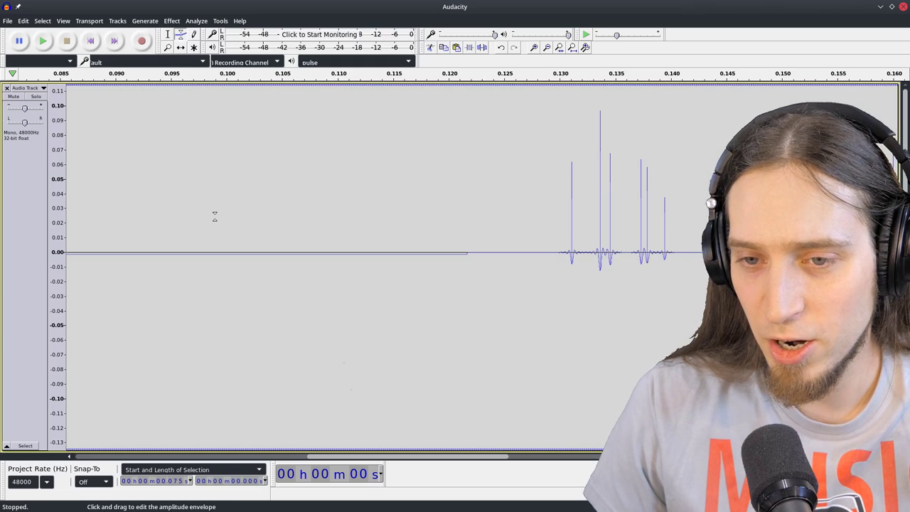
left_click(194, 34)
scroll(189, 173, "up", 3)
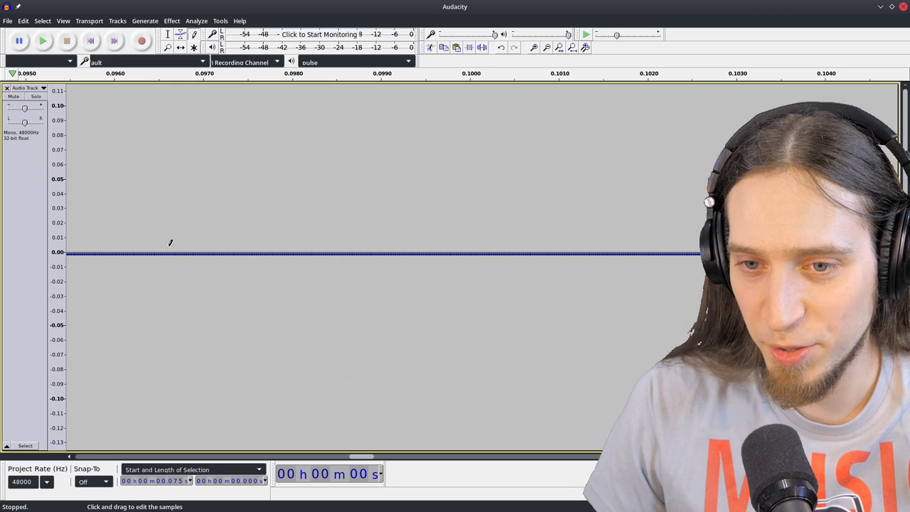
- Amplify the flat samples from about 0.0965 to 0.1000 s to a new peak amplitude of -9 dB
left_click(168, 34)
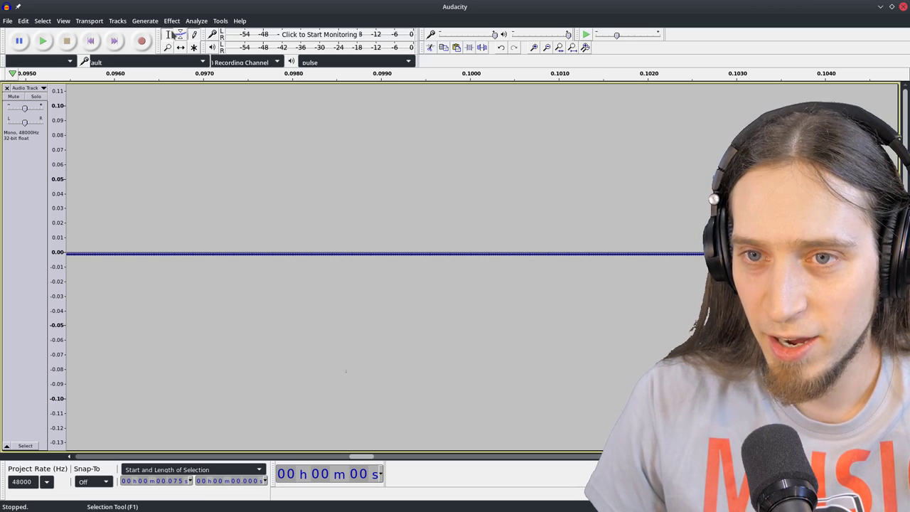
mouse_move(154, 248)
left_mouse_down()
mouse_move(659, 249)
mouse_move(473, 257)
left_mouse_up()
left_click(171, 20)
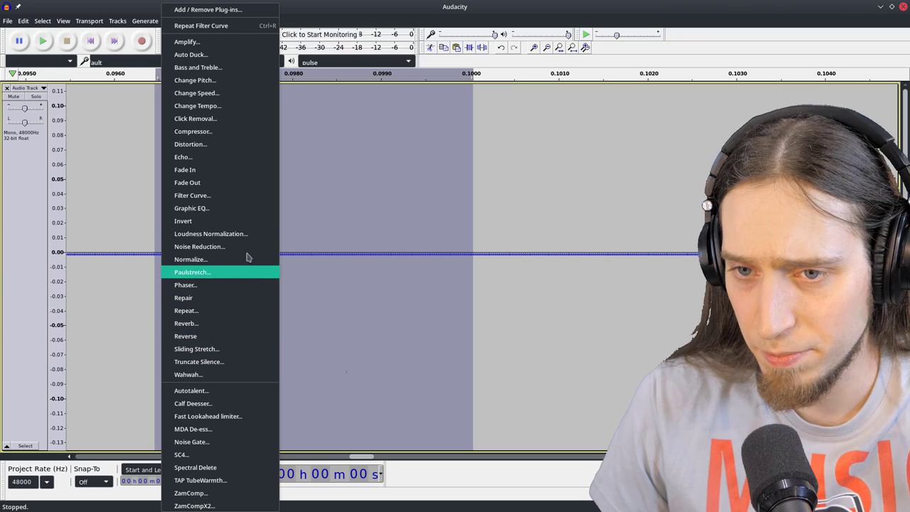
left_click(230, 41)
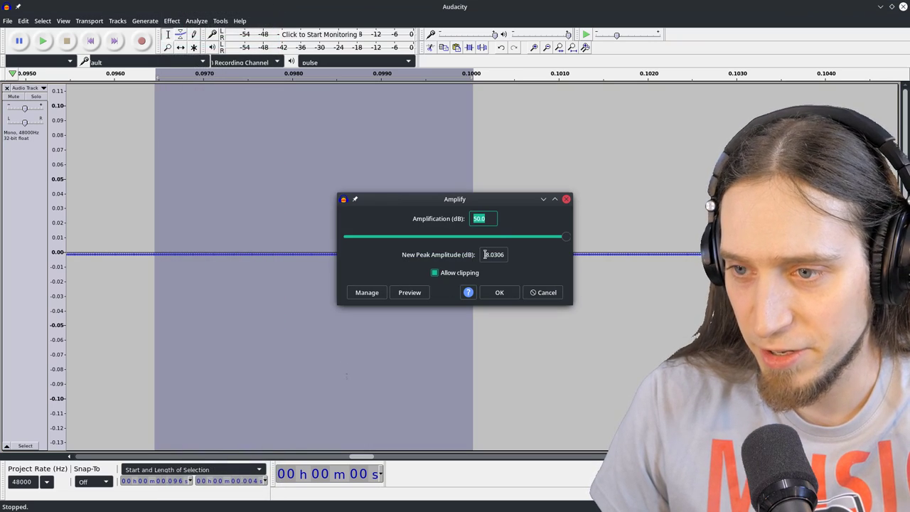
left_click(489, 288)
left_click(476, 280)
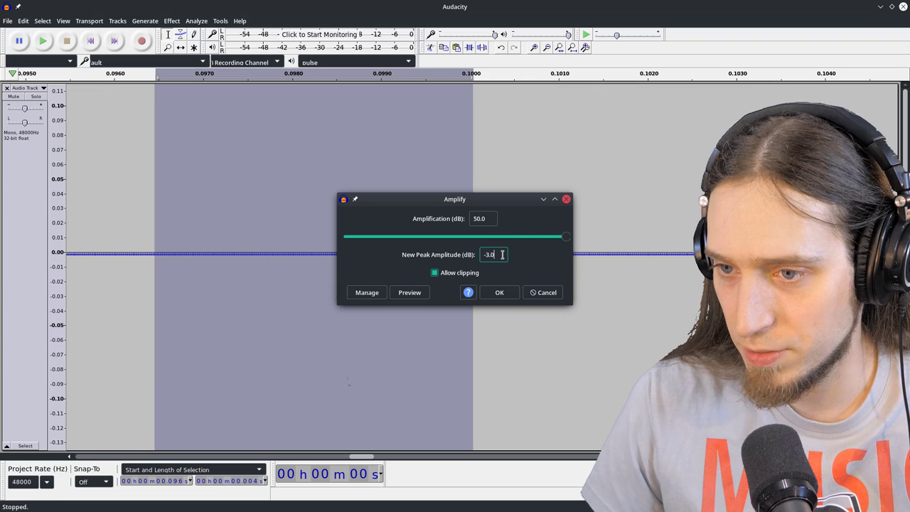
type("-8")
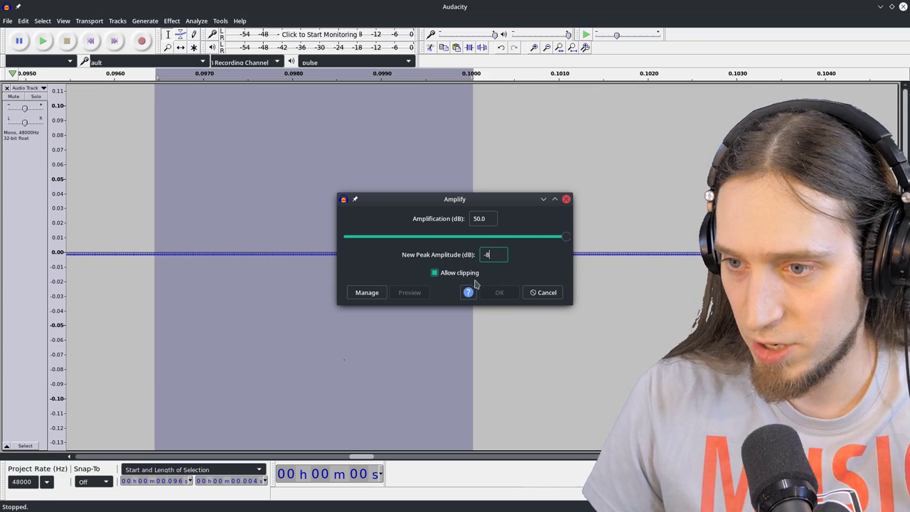
key("BackSpace")
type("9")
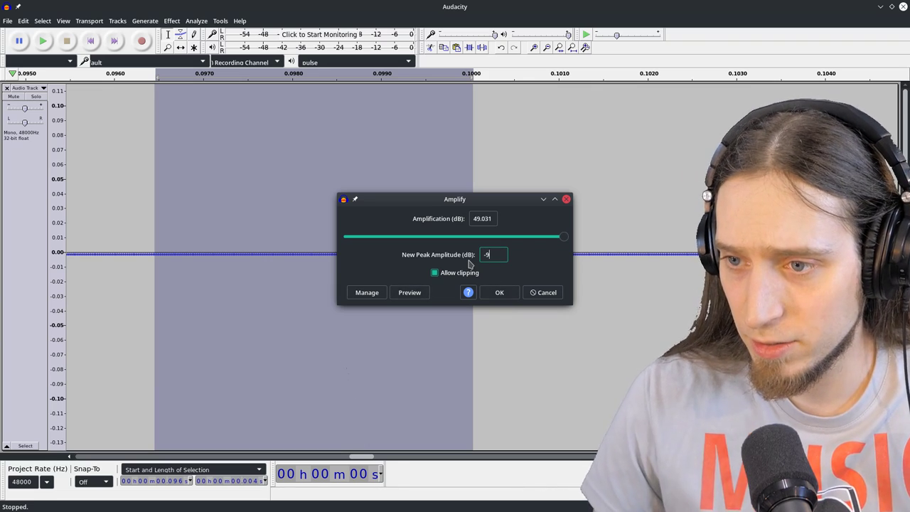
left_click(500, 293)
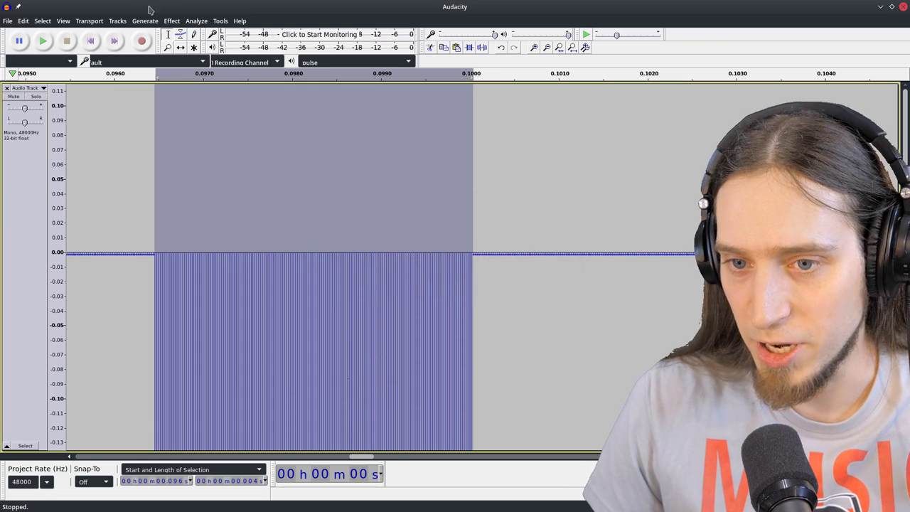
- Invert the audio from about 0.078 to 0.123 s, which contains the amplified block, and clear the selection
key("ctrl+z")
key("ctrl+3")
key("ctrl+3")
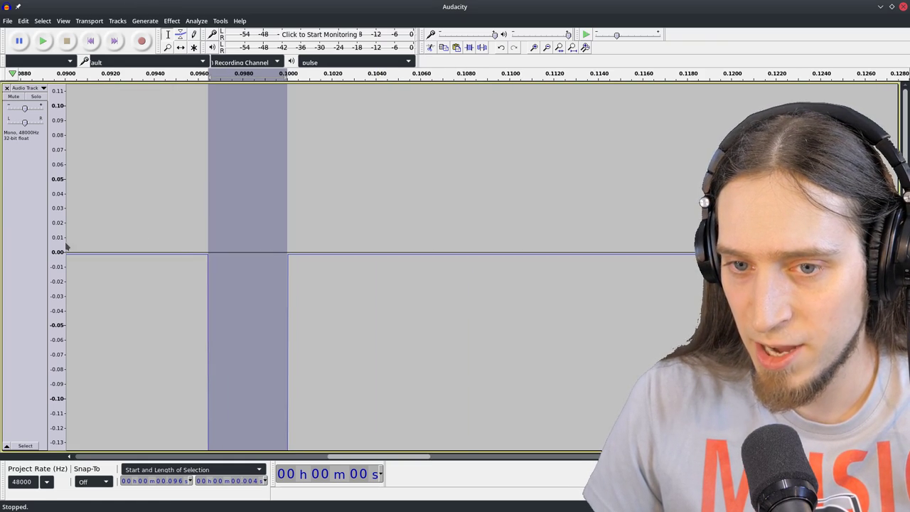
left_click_drag(68, 248, 613, 247)
scroll(335, 252, "down", 2)
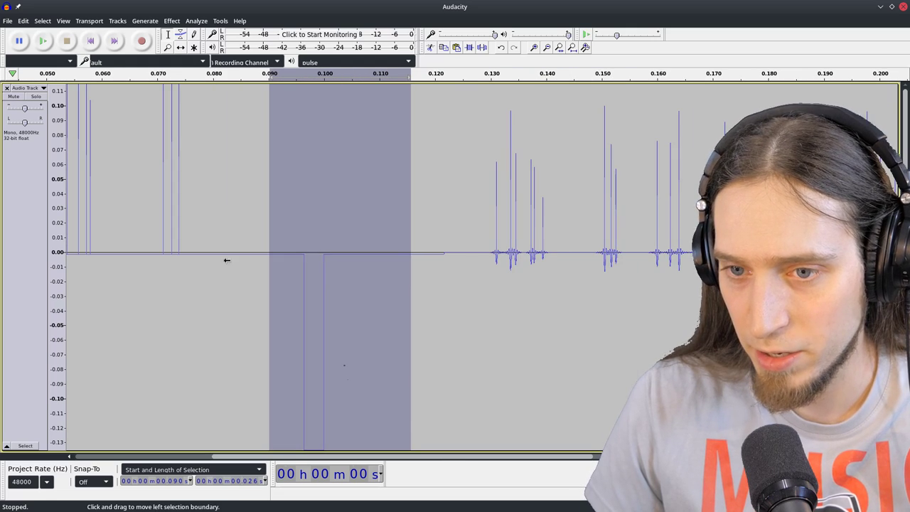
left_click_drag(203, 257, 450, 276)
scroll(324, 274, "up", 2)
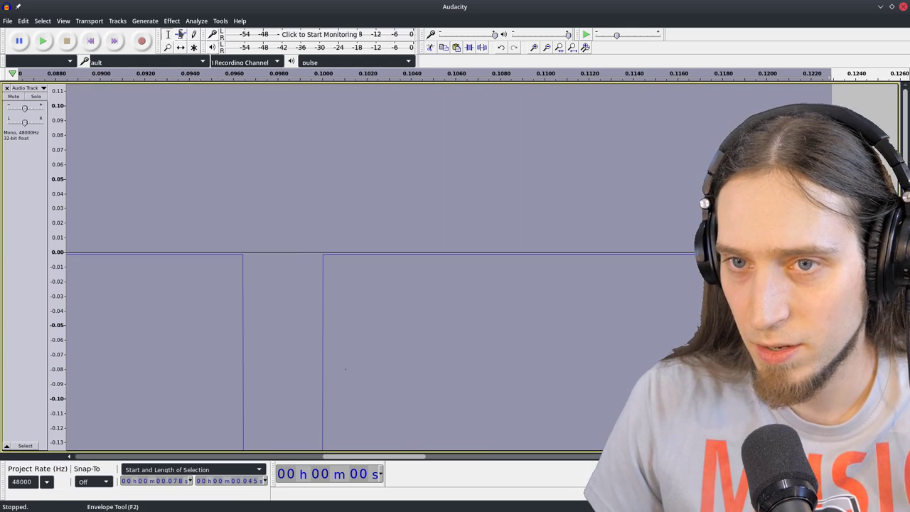
left_click(171, 21)
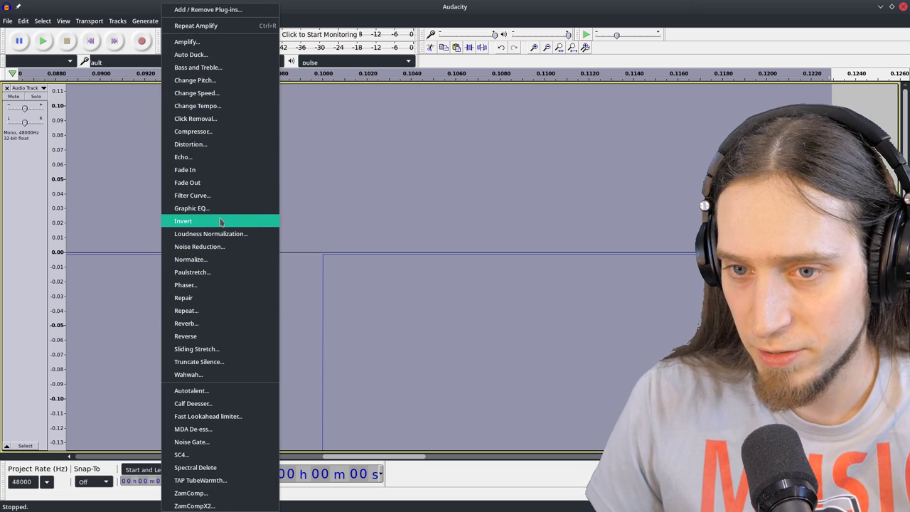
left_click(183, 220)
left_click(763, 311)
- Reset the vertical zoom and examine the inverted block and its leading edge around 0.0964 s at sample level
key("ctrl+1")
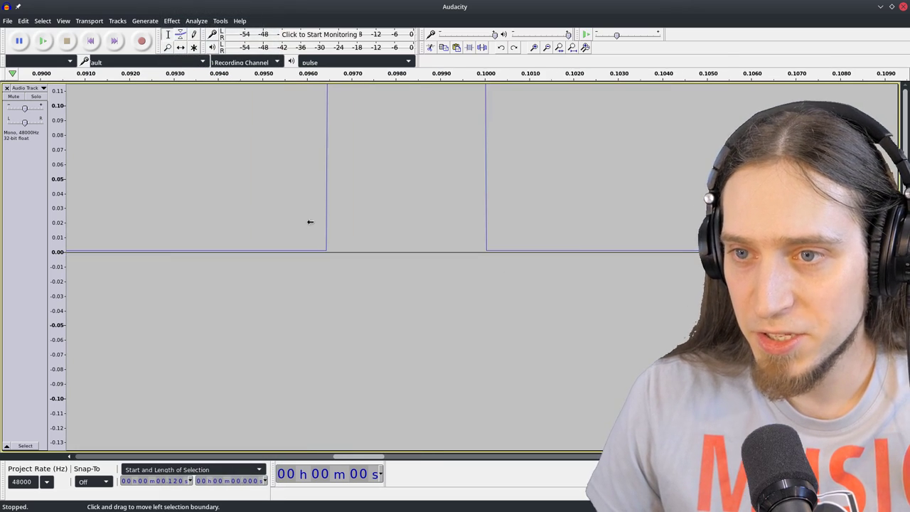
key("ctrl+1")
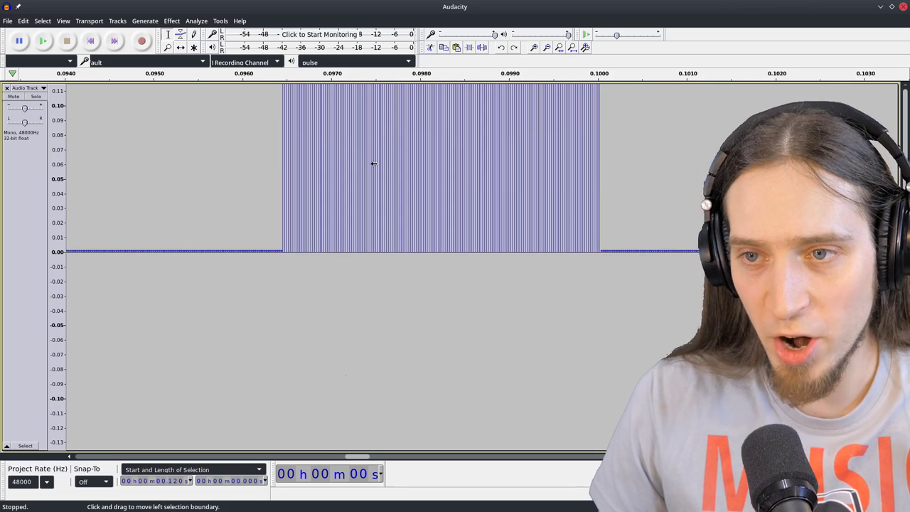
right_click(55, 158)
left_click(100, 195)
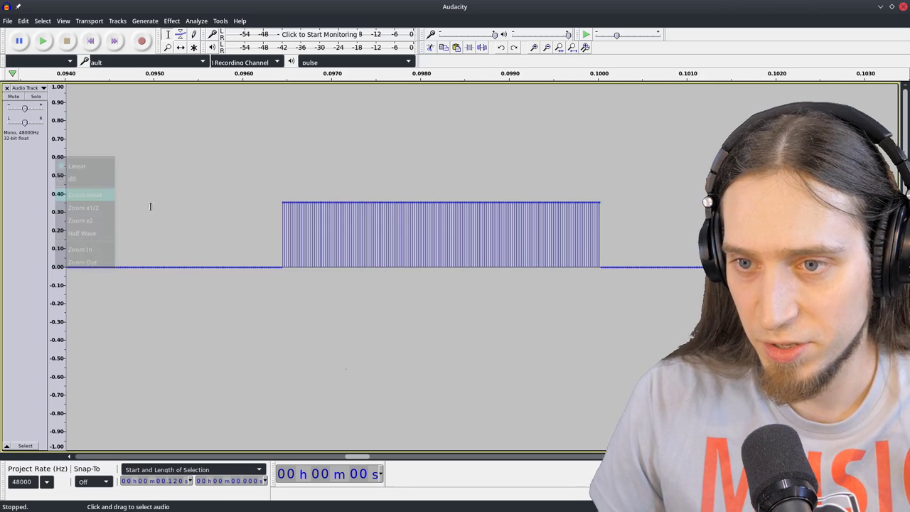
scroll(652, 261, "right", 2)
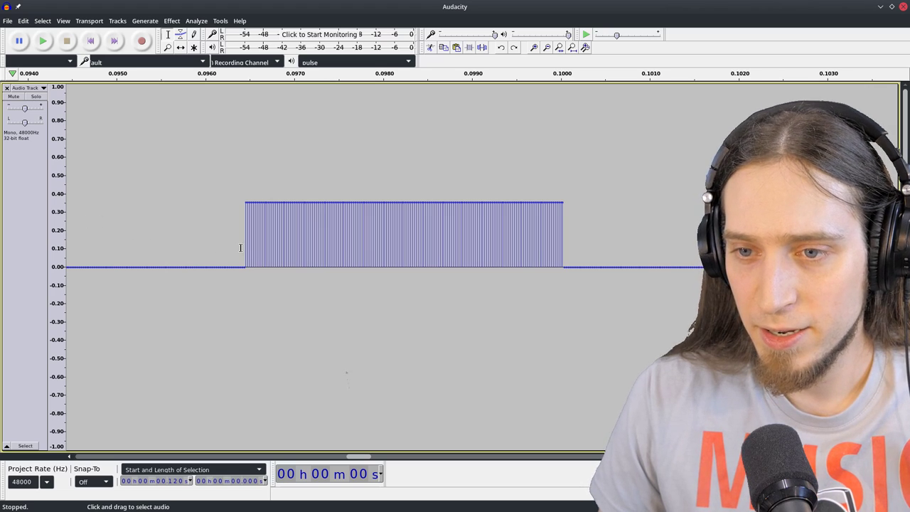
scroll(240, 247, "down", 1)
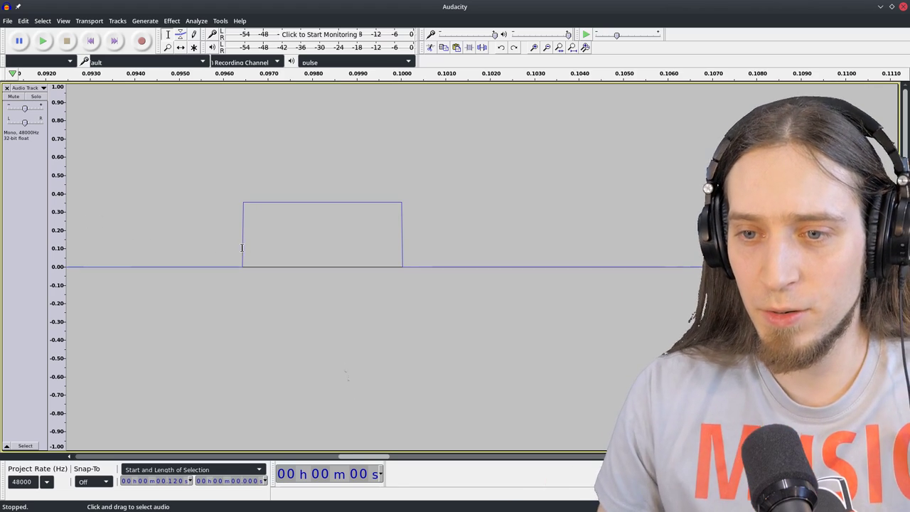
scroll(240, 215, "up", 5)
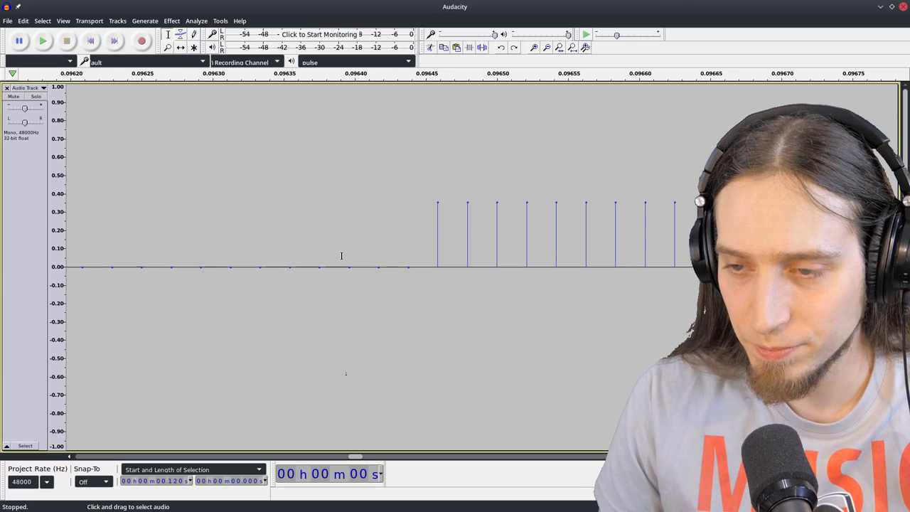
scroll(417, 223, "down", 1)
scroll(370, 241, "up", 2)
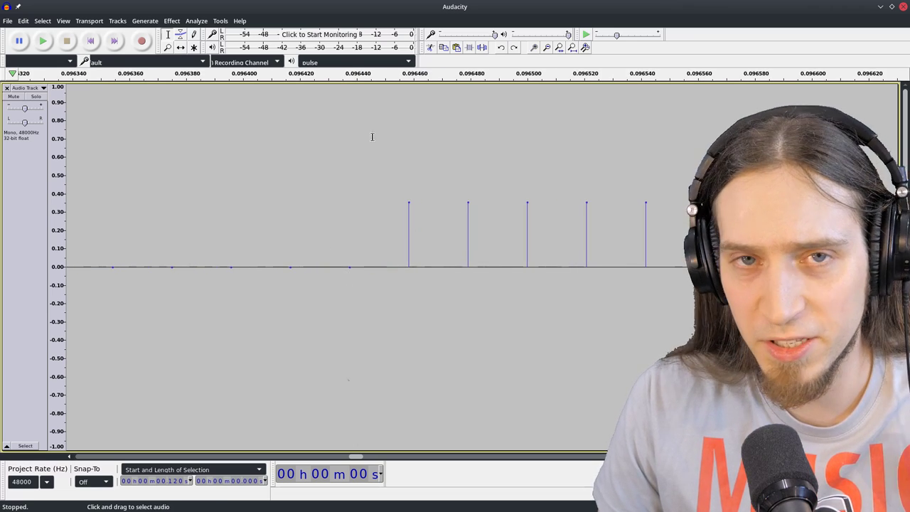
scroll(305, 211, "down", 3)
scroll(317, 197, "up", 3)
scroll(273, 196, "down", 3)
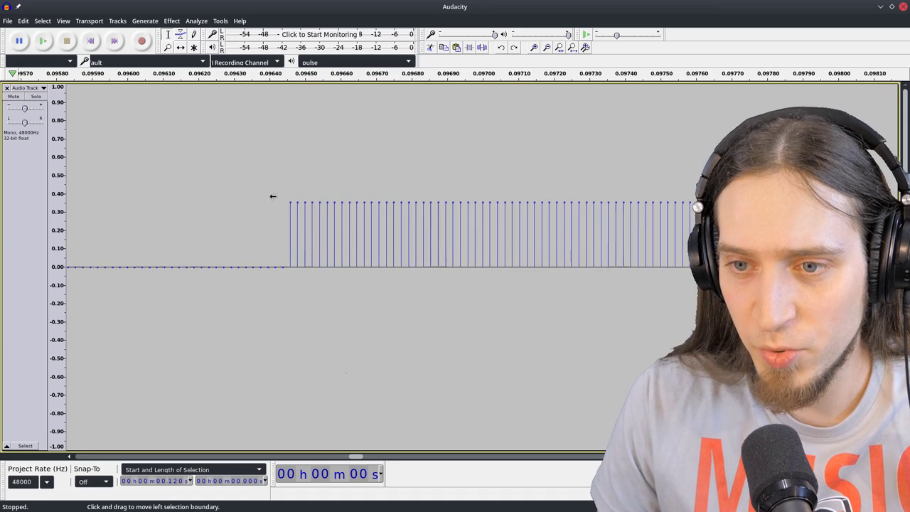
scroll(272, 196, "up", 3)
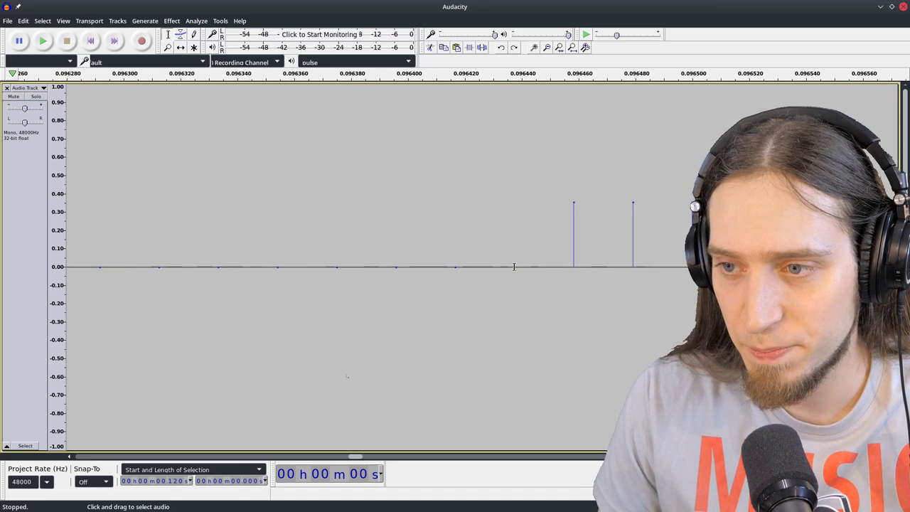
scroll(467, 257, "down", 1)
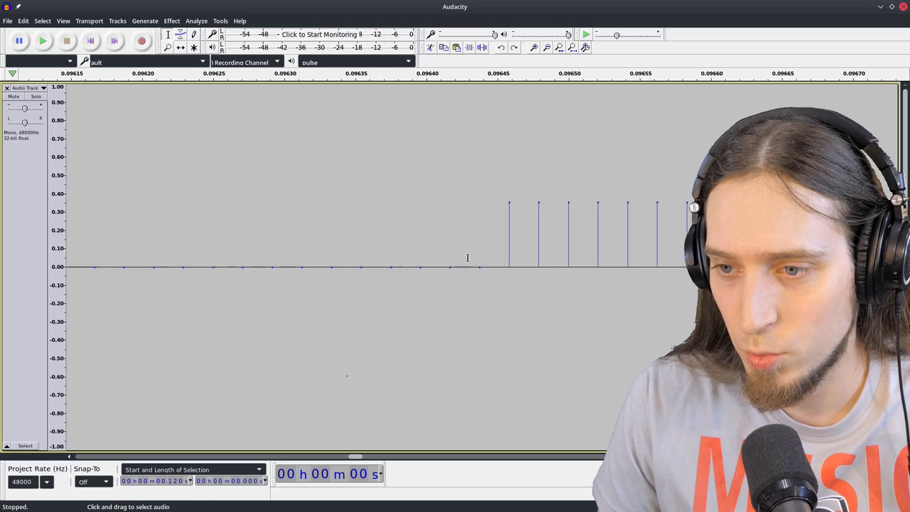
left_click(193, 34)
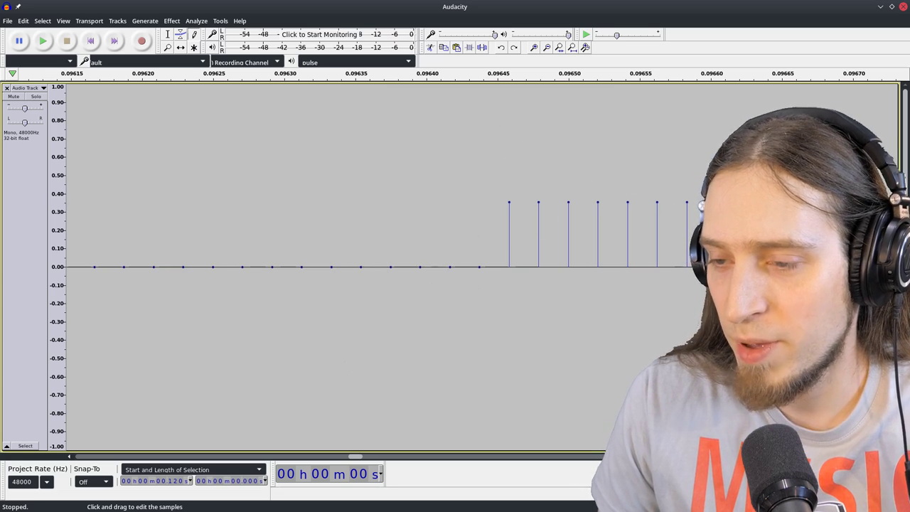
scroll(338, 277, "down", 2)
- Apply a Filter Curve to about 0.095–0.1015 s, flattened to 0 dB and with a steep low-pass cutoff near 4000 Hz
left_click(168, 35)
scroll(267, 235, "down", 2)
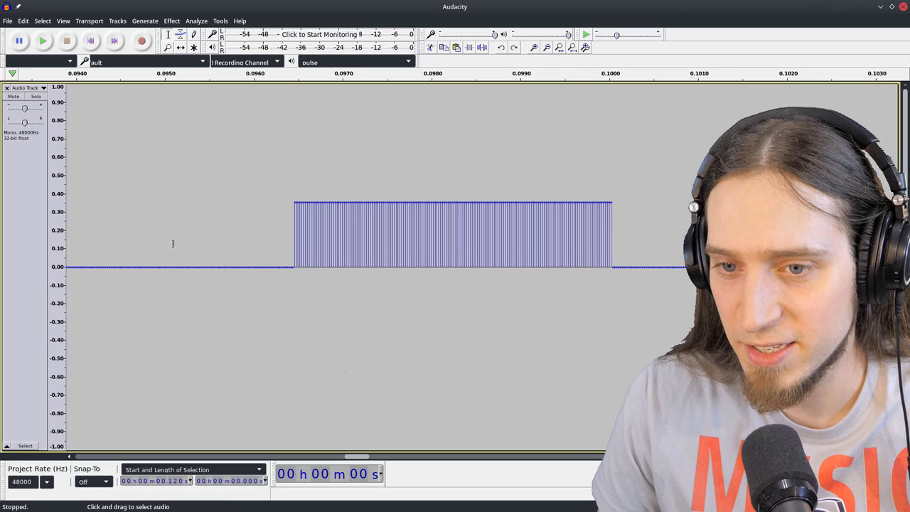
left_click_drag(160, 245, 744, 249)
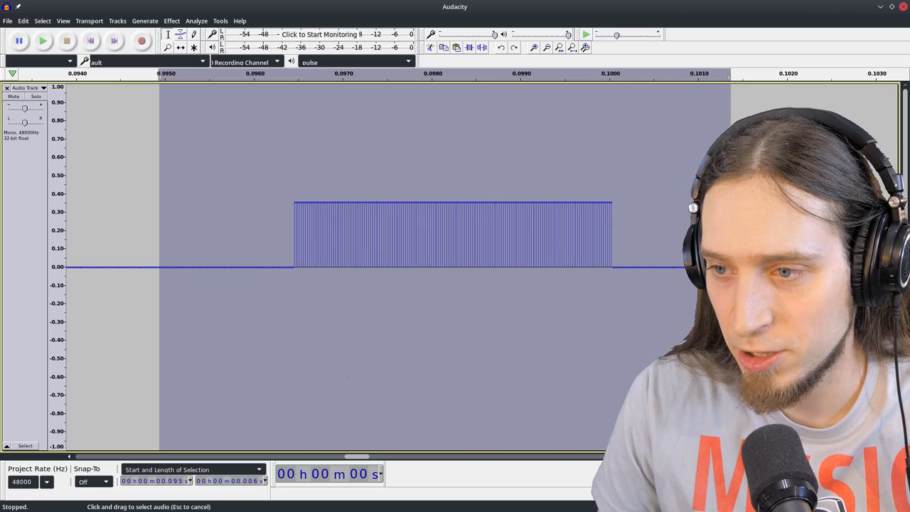
left_click(179, 22)
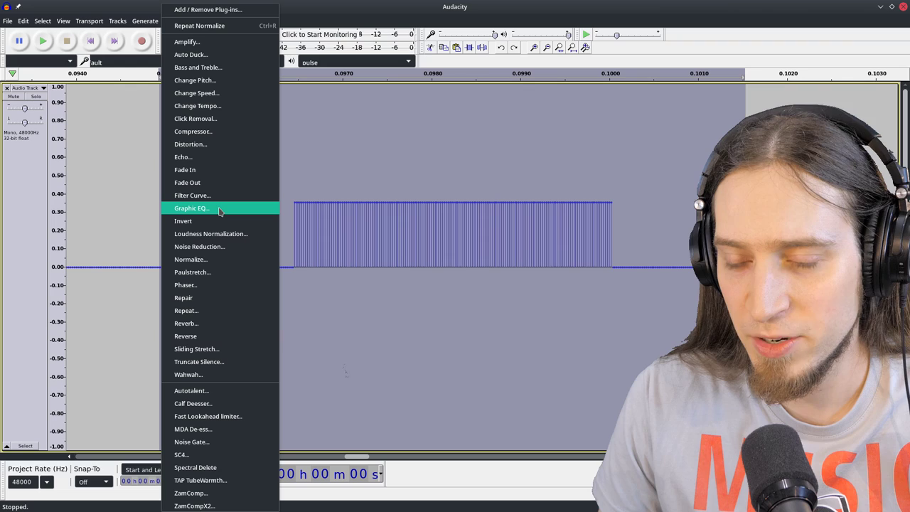
left_click(196, 196)
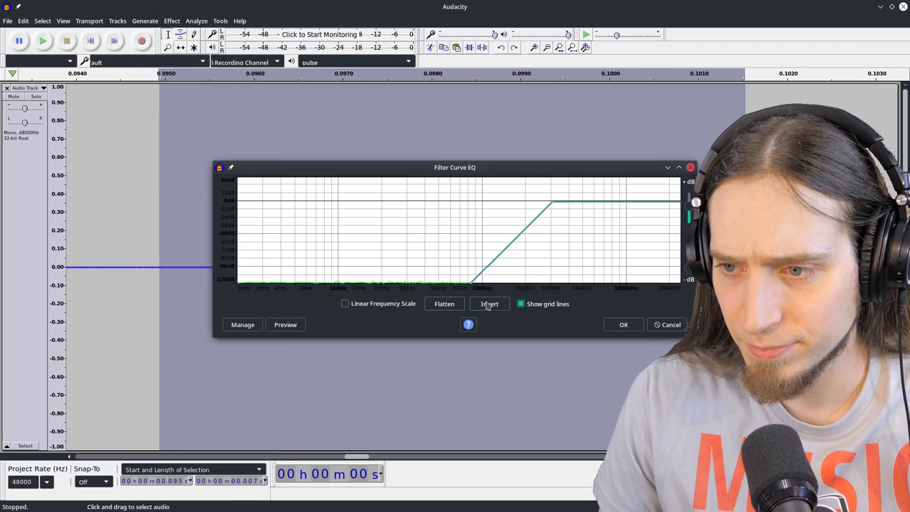
left_click(444, 304)
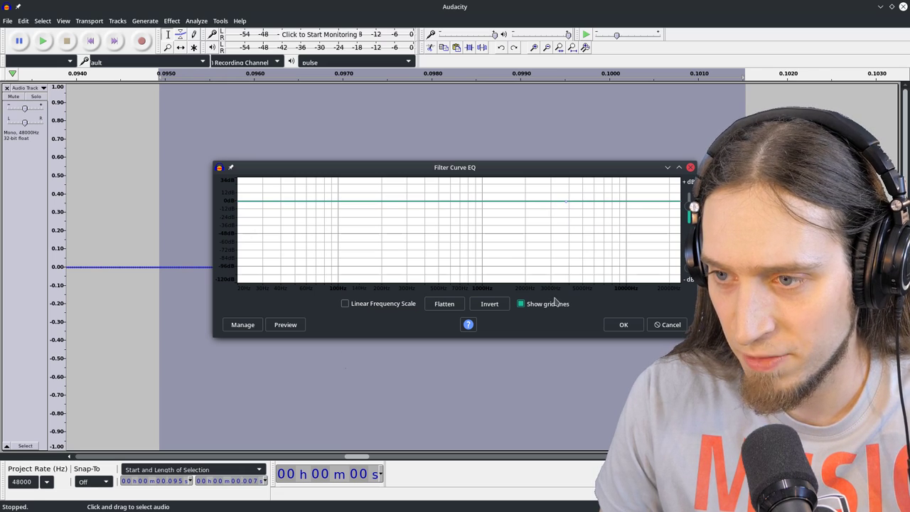
left_click_drag(567, 298, 566, 287)
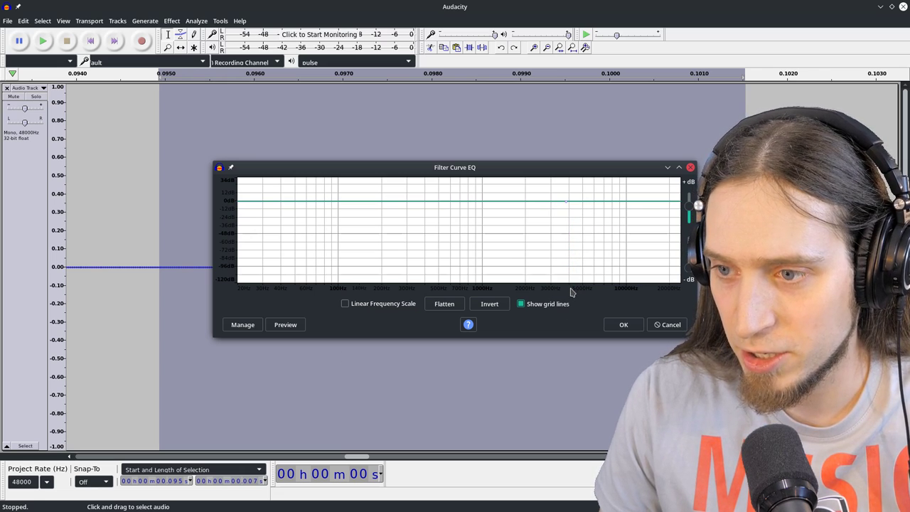
left_click(571, 290)
left_click(618, 324)
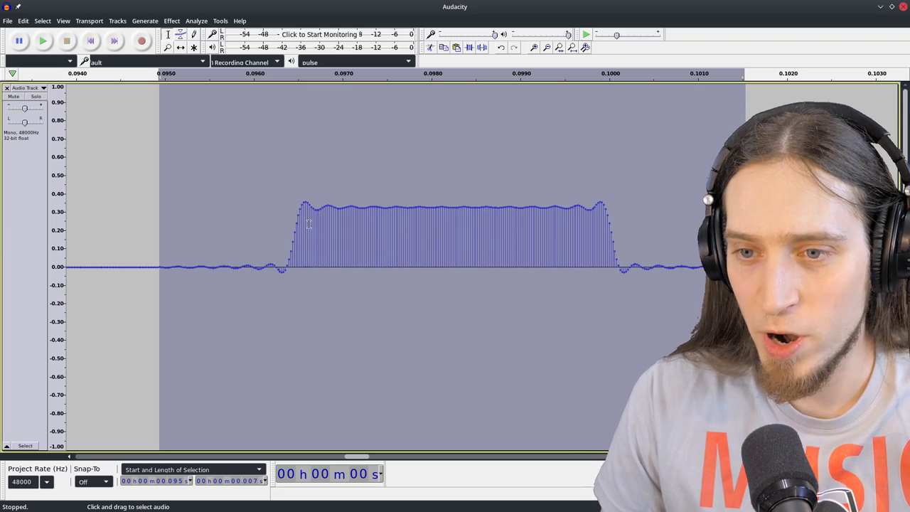
- Clear the selection and compare the ripples at the low-passed block's edges with those around the impulses near 0.1335 s
key("F2")
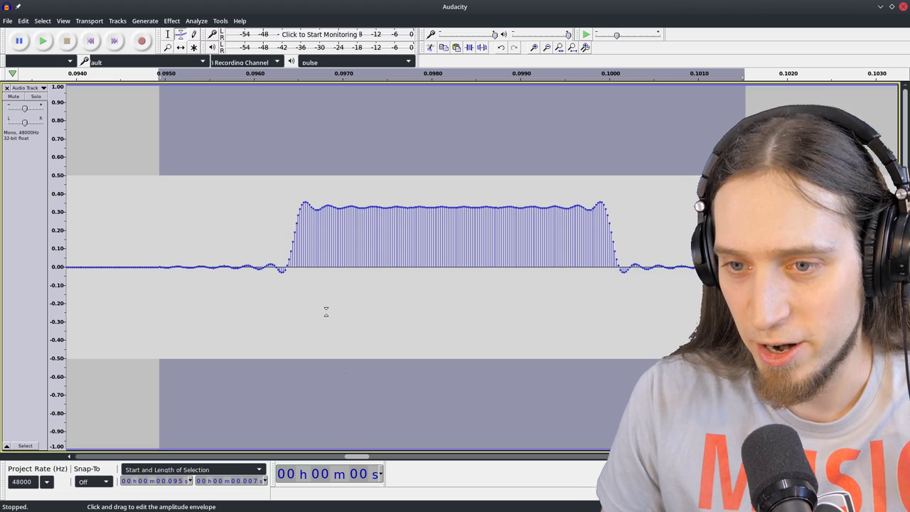
left_click_drag(328, 360, 329, 363)
left_click(168, 34)
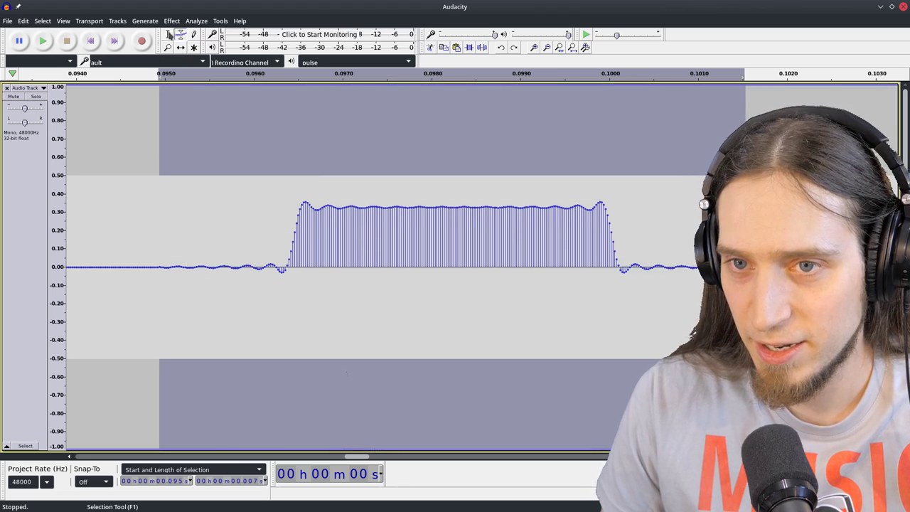
left_click(252, 233)
scroll(252, 233, "up", 1)
scroll(253, 233, "up", 1)
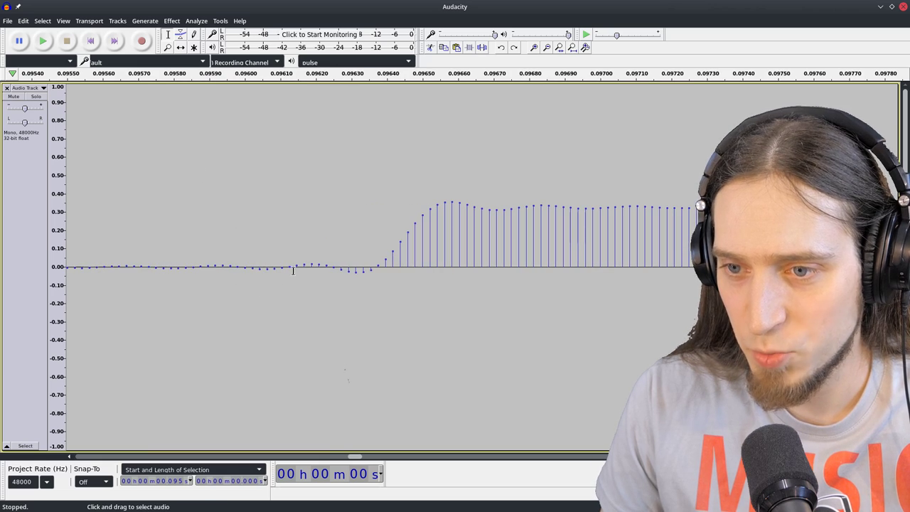
scroll(272, 224, "down", 2)
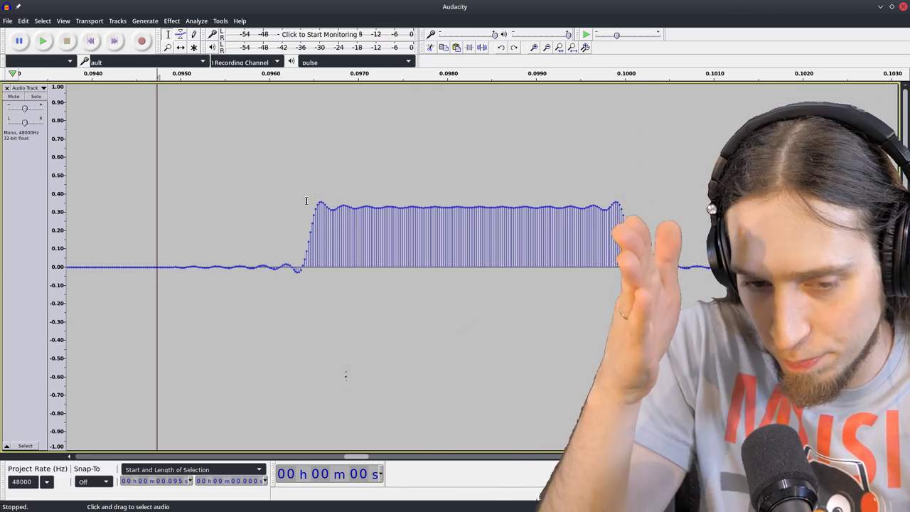
scroll(293, 226, "down", 4)
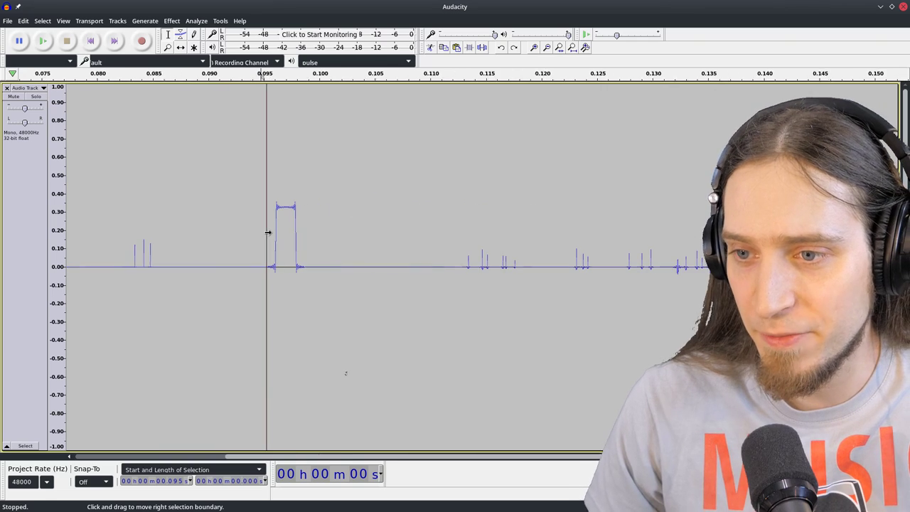
scroll(479, 272, "up", 5)
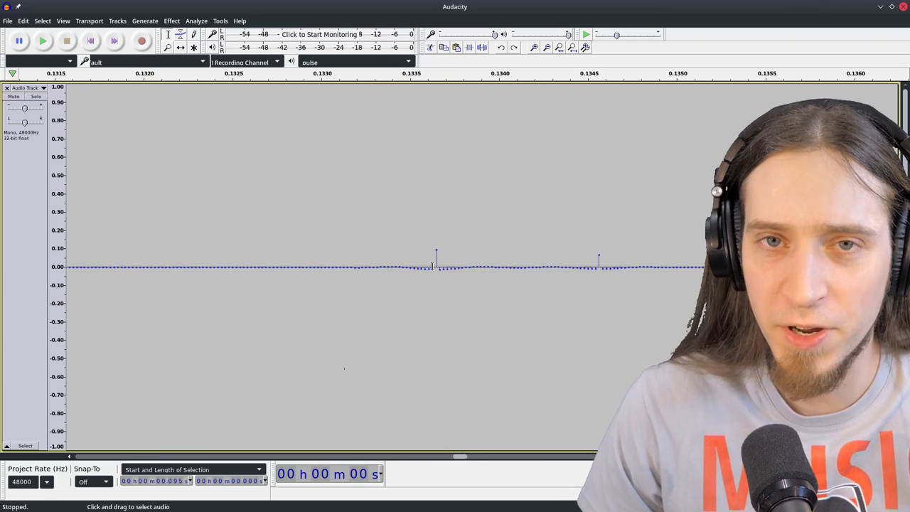
scroll(413, 266, "down", 3)
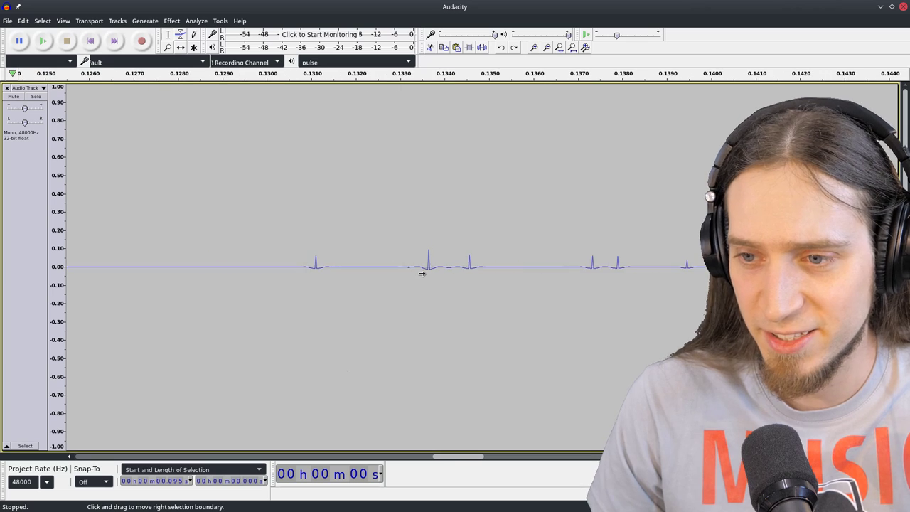
scroll(339, 276, "down", 4)
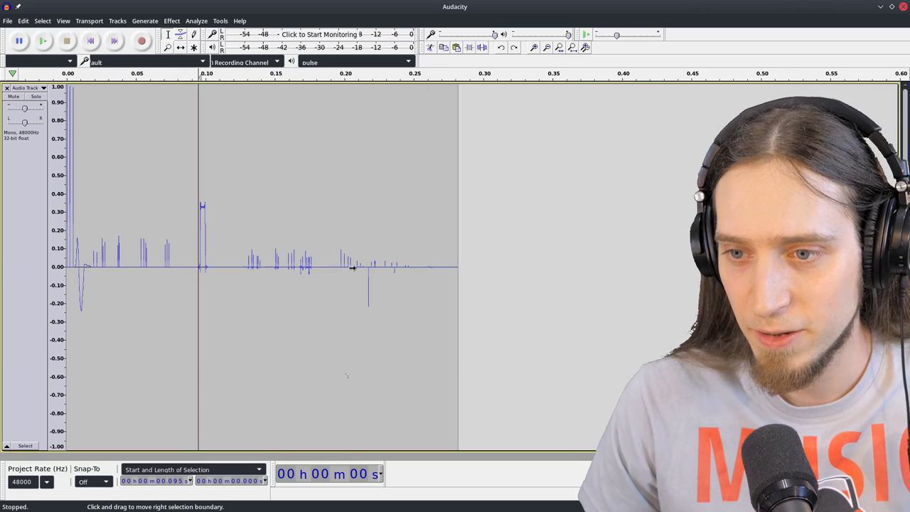
- Apply a Filter Curve band-pass to about 0.196–0.249 s, with a narrow peak of about +25 dB near 1000 Hz and -120 dB elsewhere
scroll(275, 262, "up", 2)
left_click_drag(232, 263, 530, 275)
left_click(171, 21)
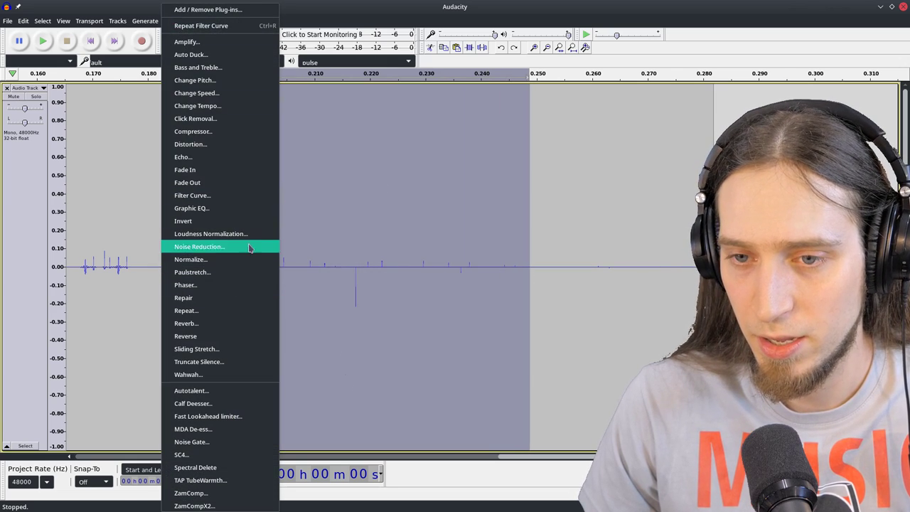
left_click(234, 196)
left_click(446, 305)
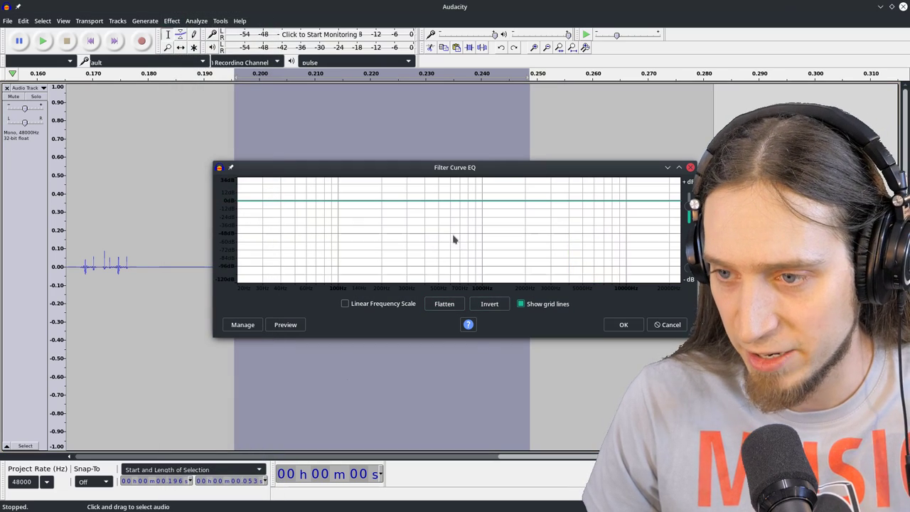
left_click_drag(299, 241, 239, 287)
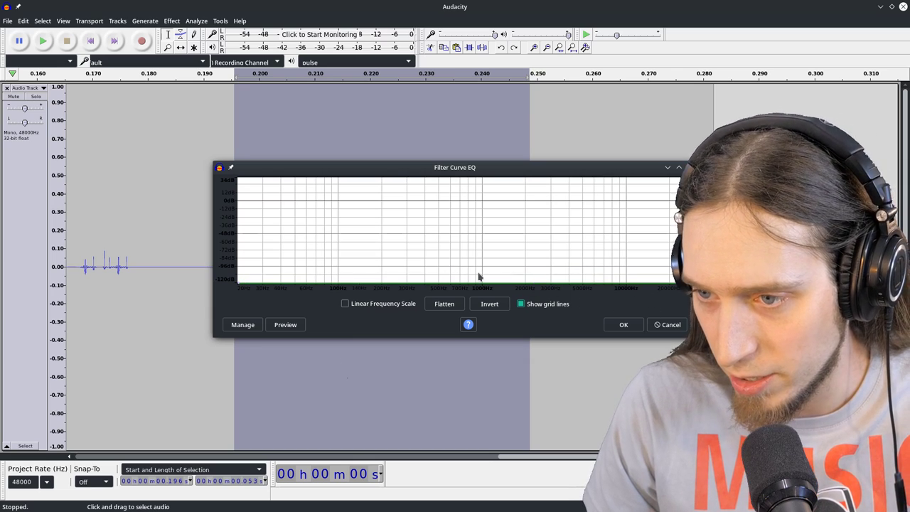
left_click_drag(483, 281, 480, 185)
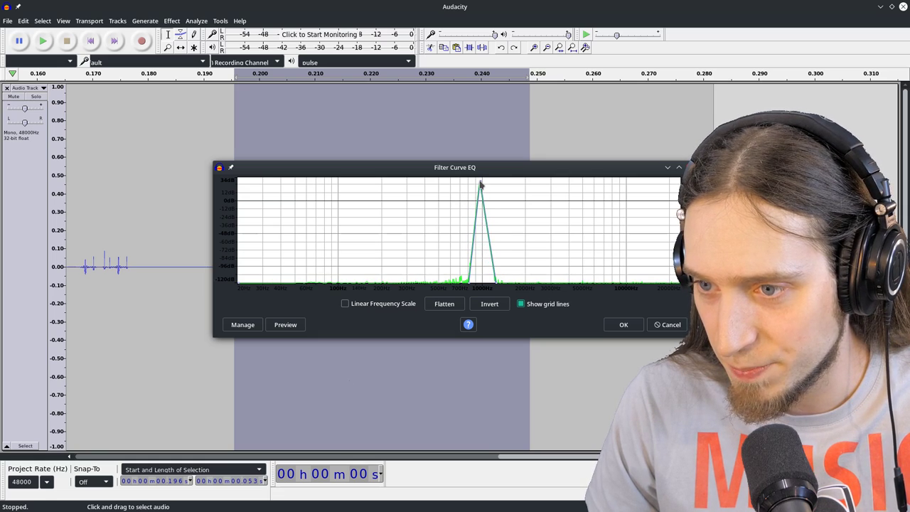
left_click(621, 326)
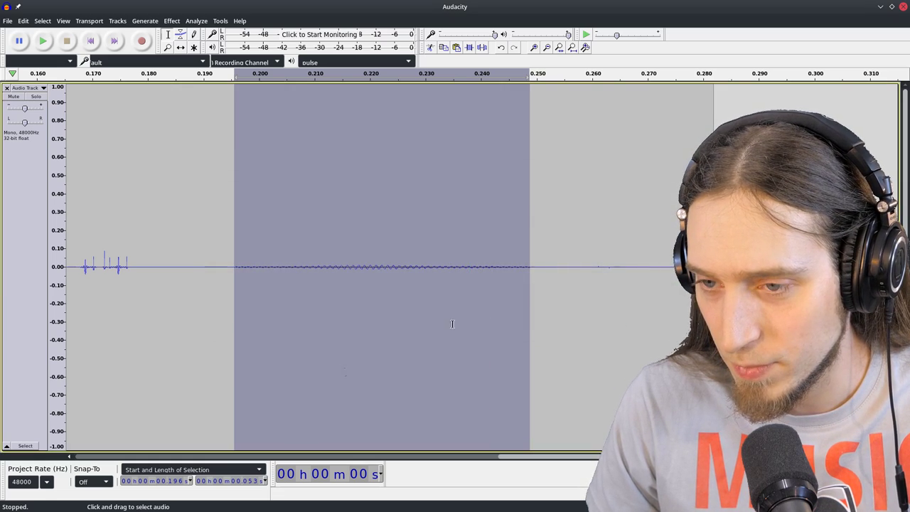
- Clear the selection and examine the shape of the band-passed section around 0.20–0.25 s
scroll(377, 309, "down", 2)
left_click(505, 270)
scroll(315, 264, "up", 3)
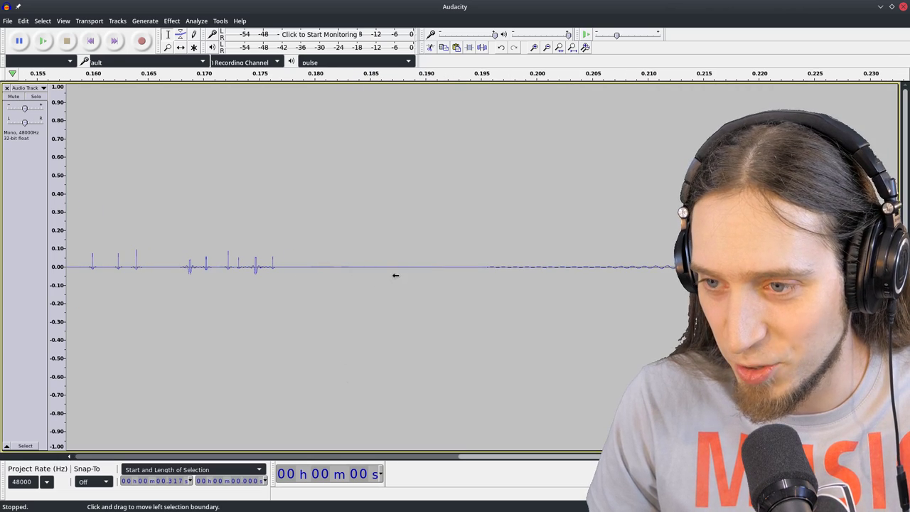
scroll(395, 275, "down", 3)
left_click(345, 270)
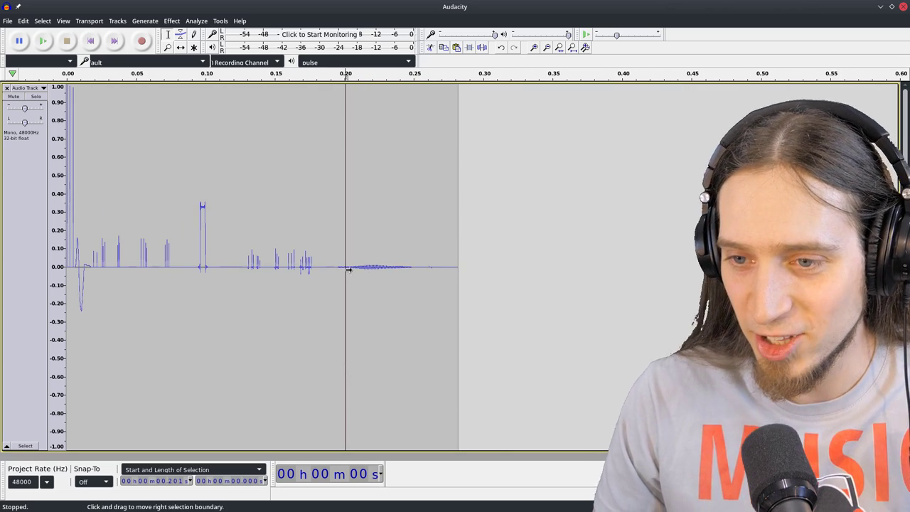
scroll(347, 270, "up", 1)
scroll(401, 281, "up", 2)
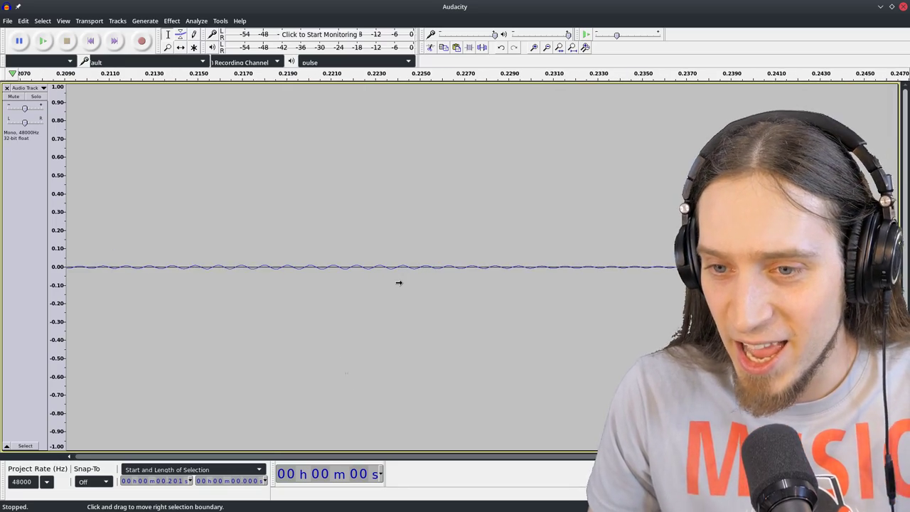
scroll(395, 282, "down", 2)
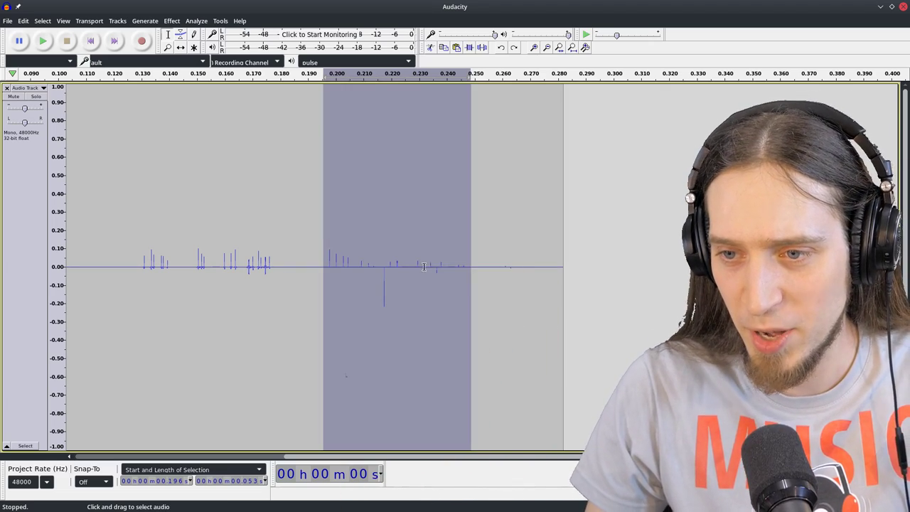
- Replace the 1000 Hz band-pass on about 0.196–0.249 s with a Filter Curve peaking sharply near 5500 Hz, with -120 dB elsewhere
left_click_drag(324, 305, 470, 305)
left_click(172, 20)
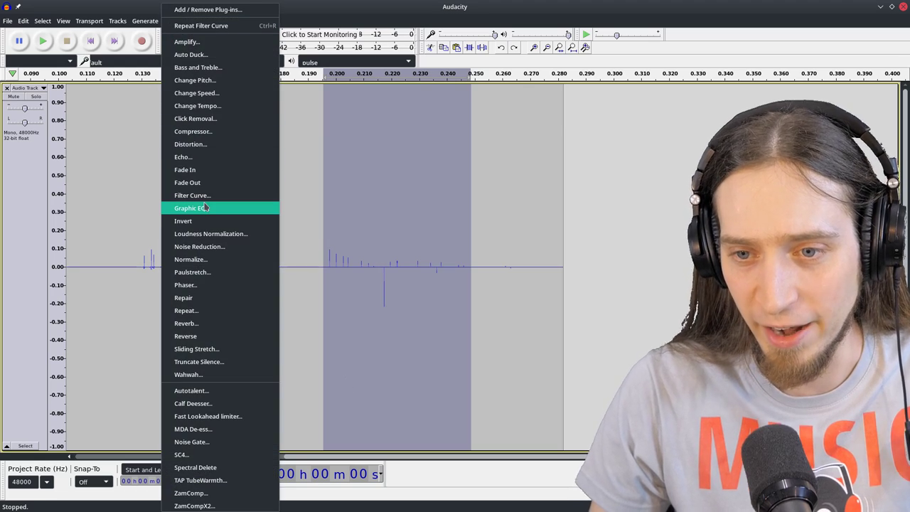
left_click(221, 200)
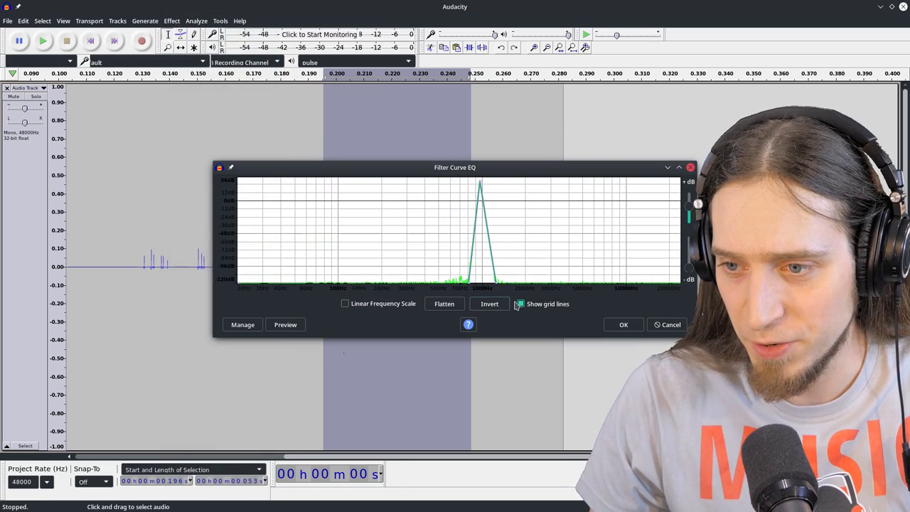
left_click_drag(501, 282, 617, 288)
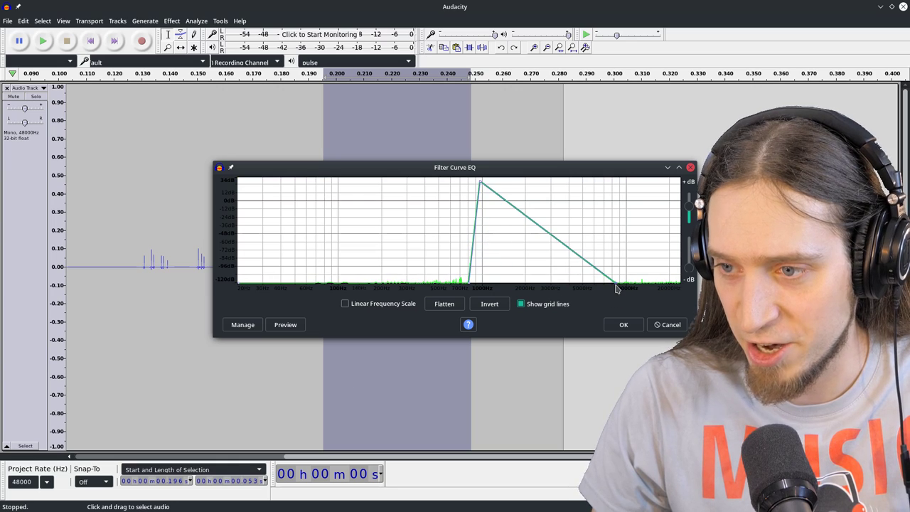
left_click_drag(484, 183, 588, 187)
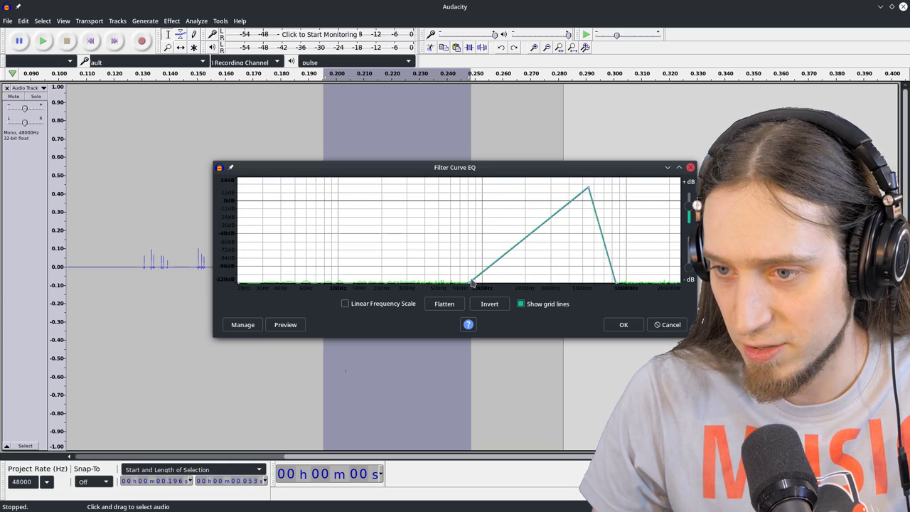
left_click_drag(569, 289, 594, 290)
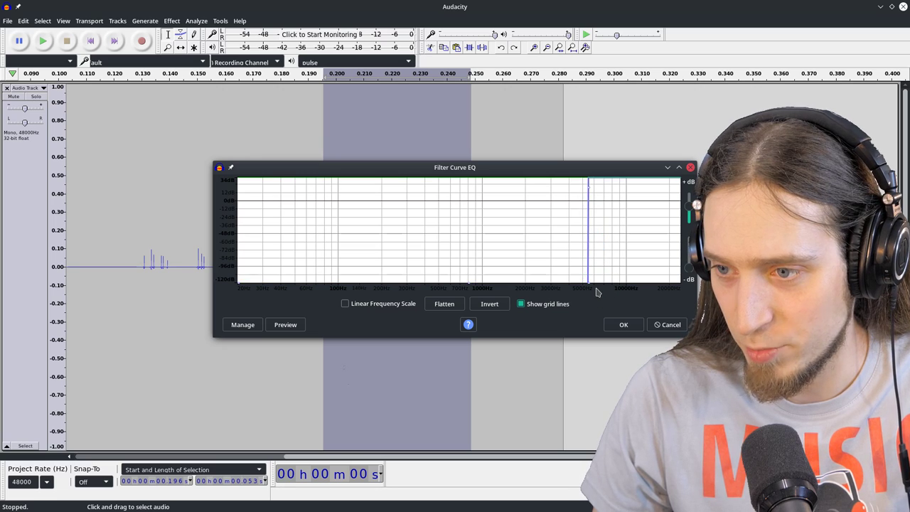
left_click(623, 327)
key("ctrl+e")
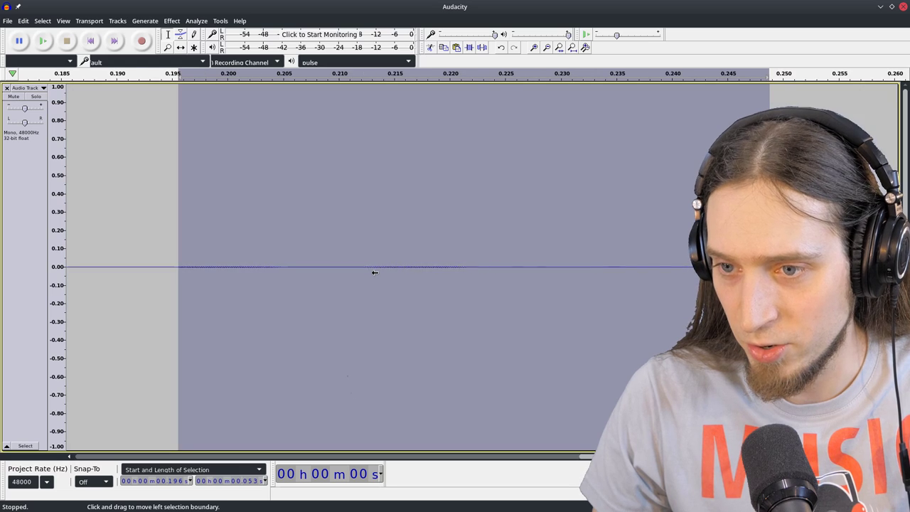
- Amplify the band-passed section at about 0.196–0.249 s by 11.4 dB
scroll(374, 272, "down", 3)
left_click(171, 21)
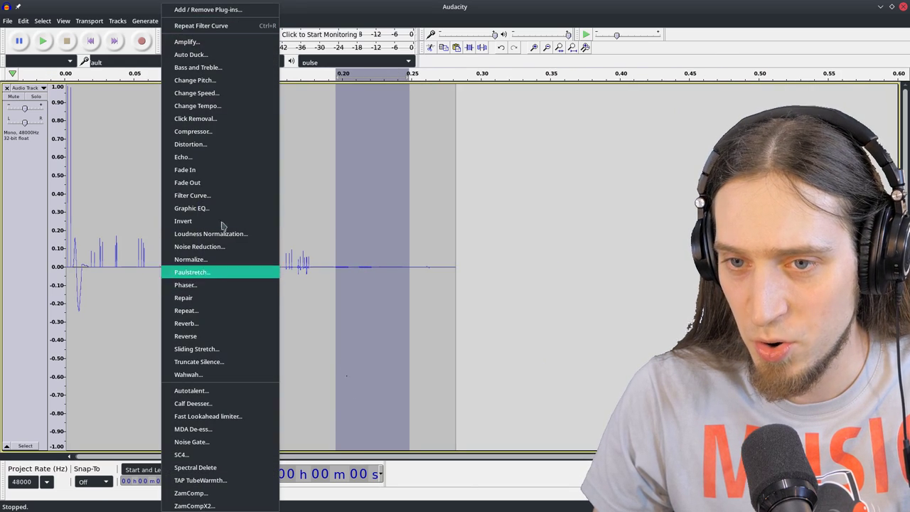
left_click(223, 41)
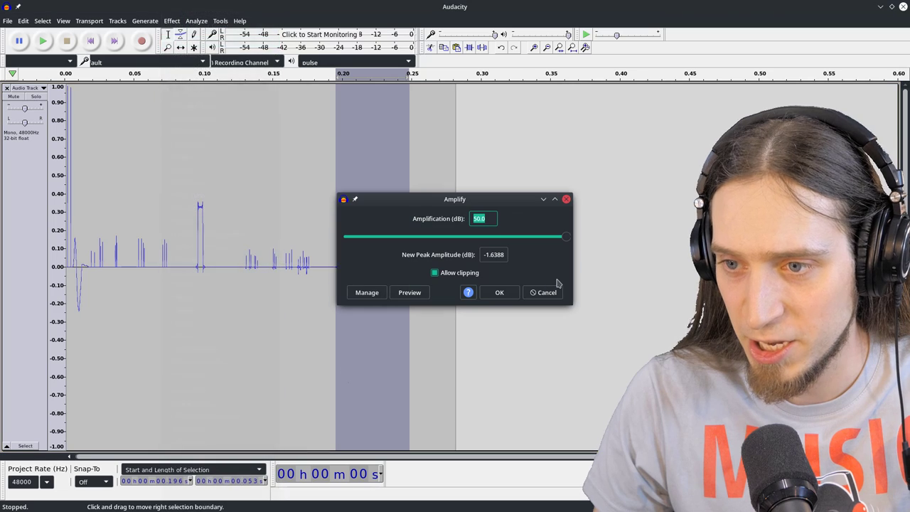
left_click_drag(549, 236, 442, 237)
left_click_drag(445, 279, 484, 286)
left_click(499, 292)
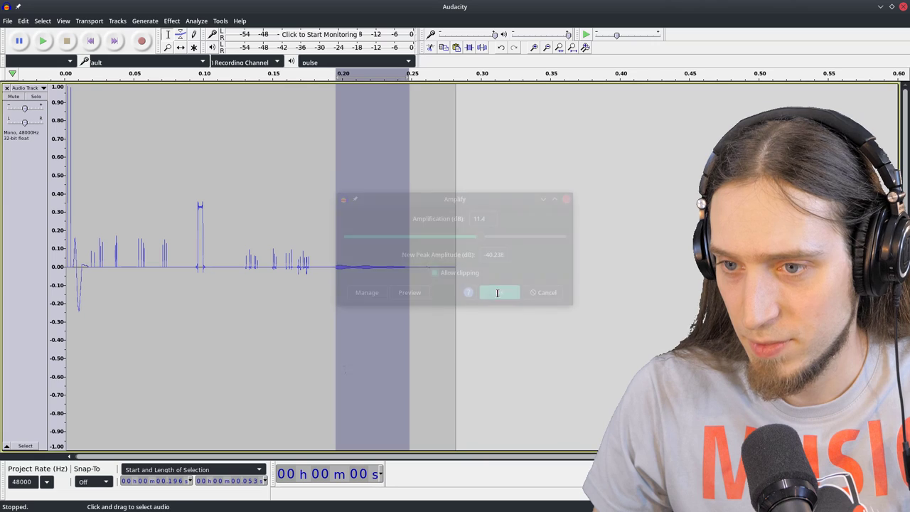
- Clear the selection, examine the start of the amplified section near 0.196 s, and magnify the track's vertical scale
scroll(349, 267, "up", 3, "ctrl")
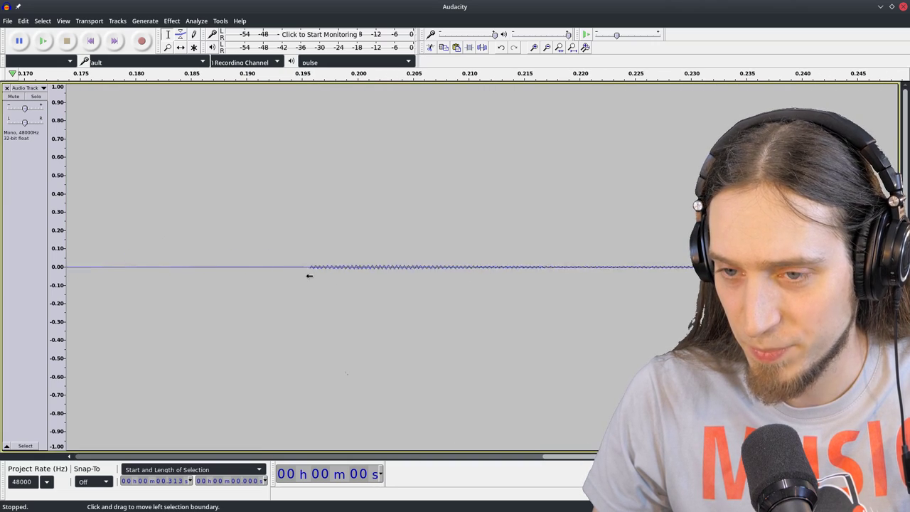
scroll(309, 270, "up", 2, "ctrl")
left_click(318, 266)
scroll(336, 272, "down", 5, "ctrl")
scroll(336, 272, "down", 4, "ctrl")
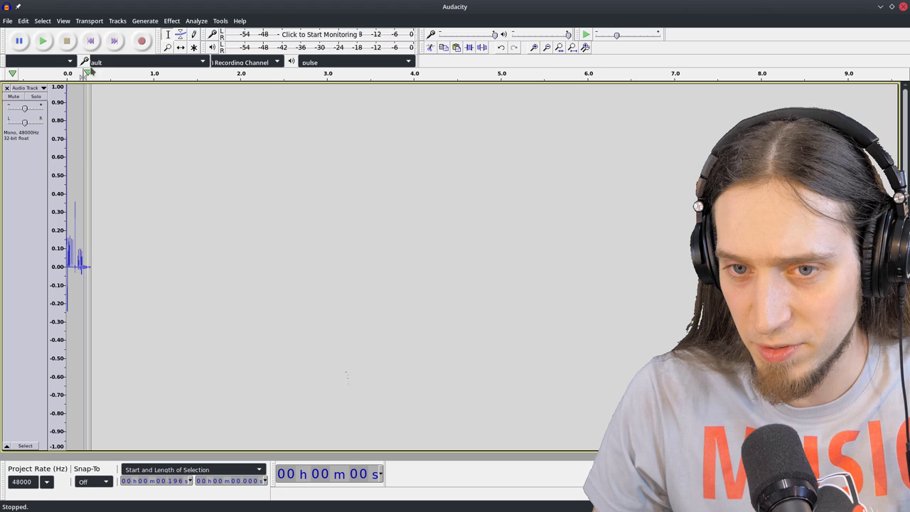
left_click(67, 255)
scroll(49, 238, "up", 3, "ctrl")
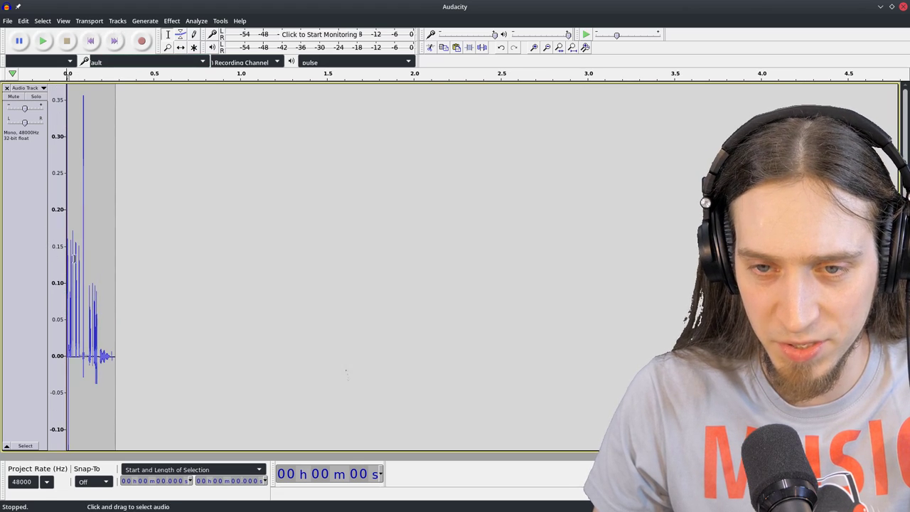
- Check the impulses at the magnified scale and select the whole impulse response track for export
left_click(4, 322)
key("ctrl+e")
scroll(262, 320, "up", 4, "ctrl")
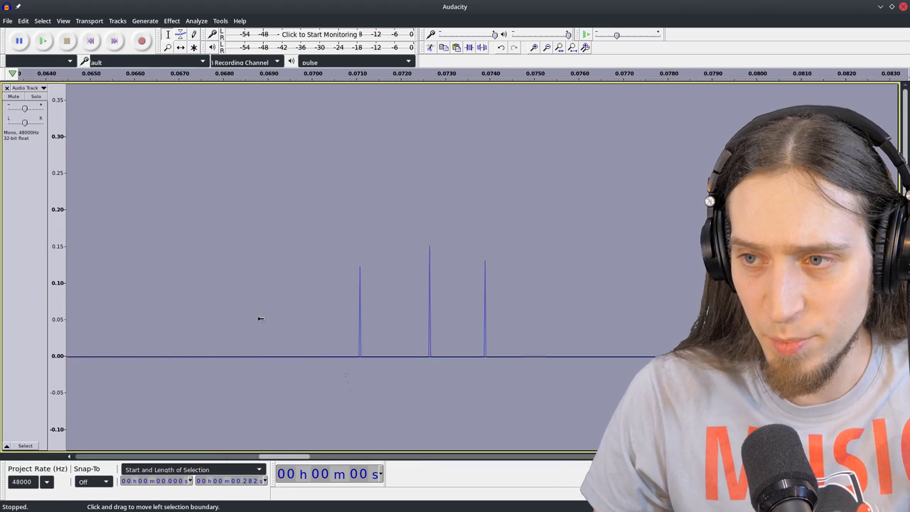
scroll(260, 317, "down", 9, "ctrl")
left_click(69, 134)
left_click(35, 226)
scroll(35, 226, "up", 4, "ctrl")
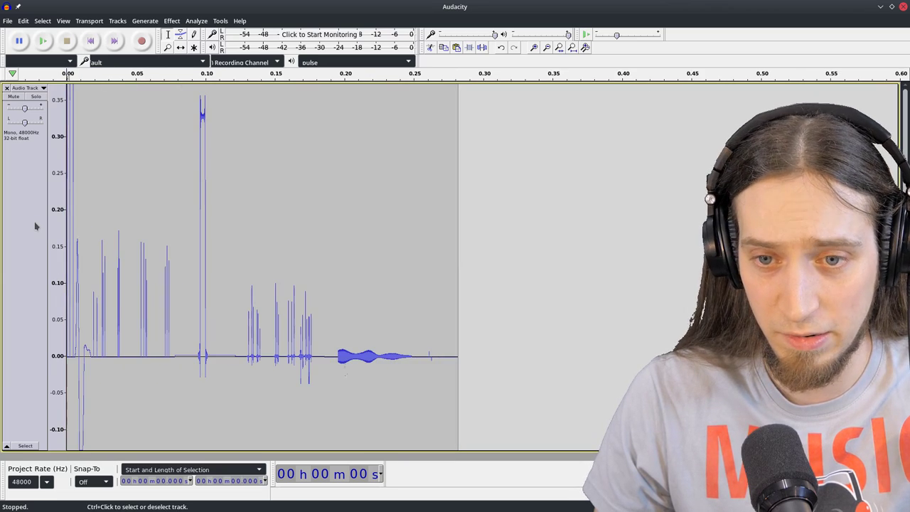
scroll(30, 238, "up", 2, "ctrl")
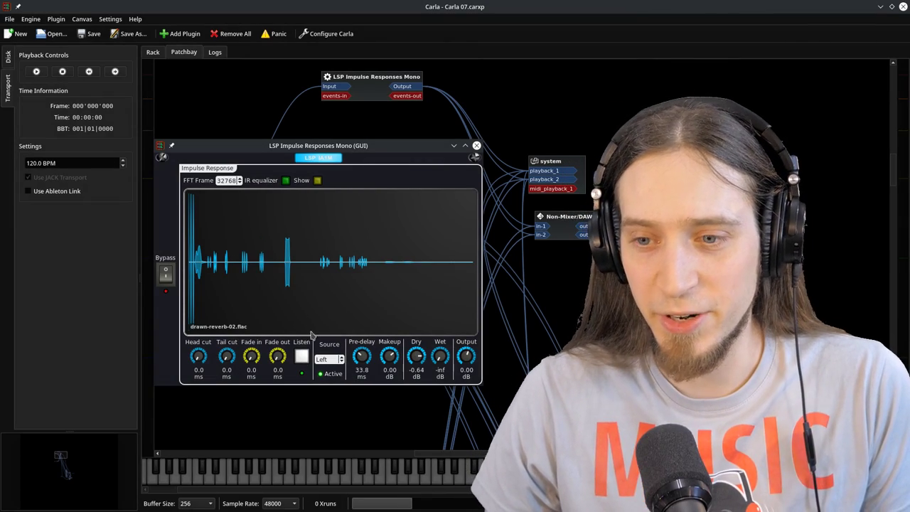
- Switch to Carla, preview drawn-reverb-02.flac, set Dry to -inf, audition Wet down to -12.05 dB, and finally set Wet to -inf
left_click(302, 359)
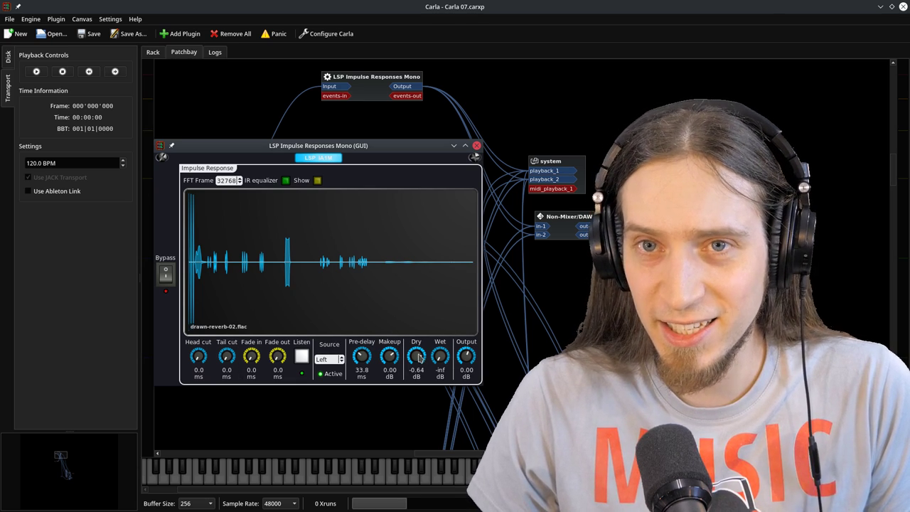
left_click_drag(417, 355, 433, 486)
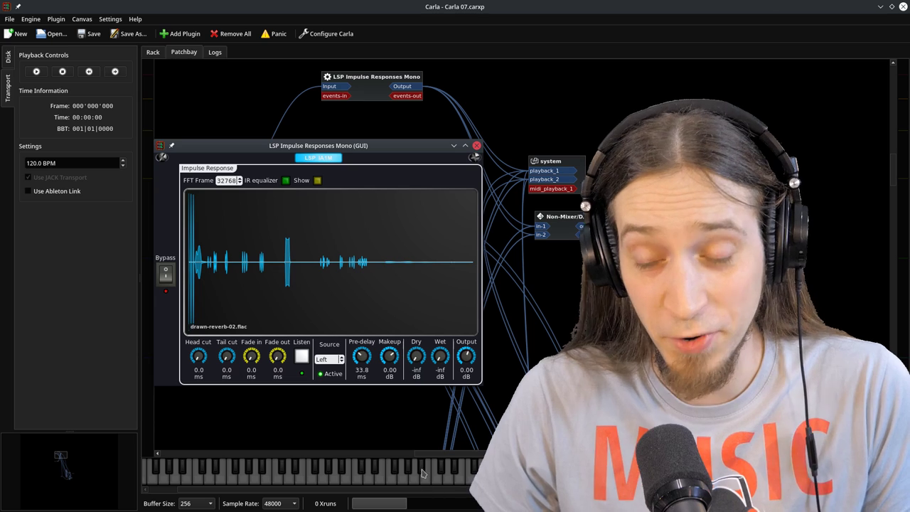
left_click_drag(447, 373, 435, 297)
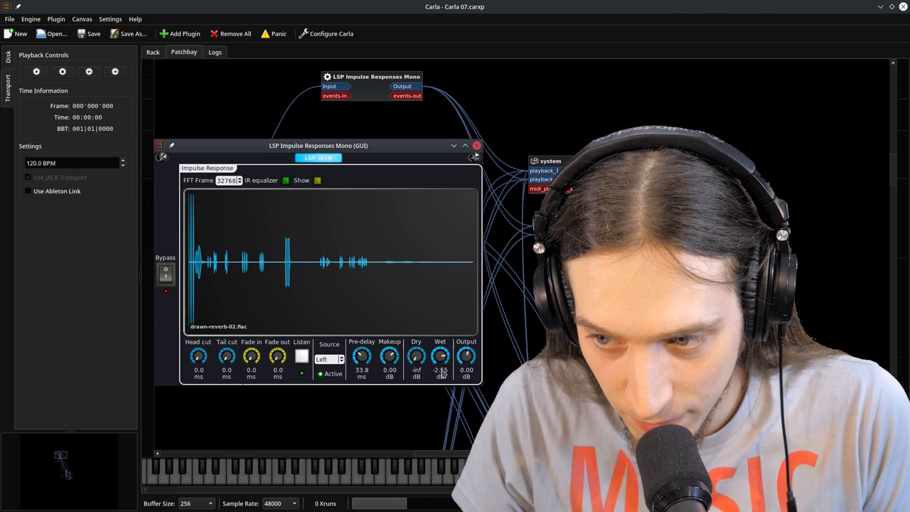
mouse_move(446, 371)
left_mouse_down()
mouse_move(447, 384)
mouse_move(451, 357)
left_mouse_up()
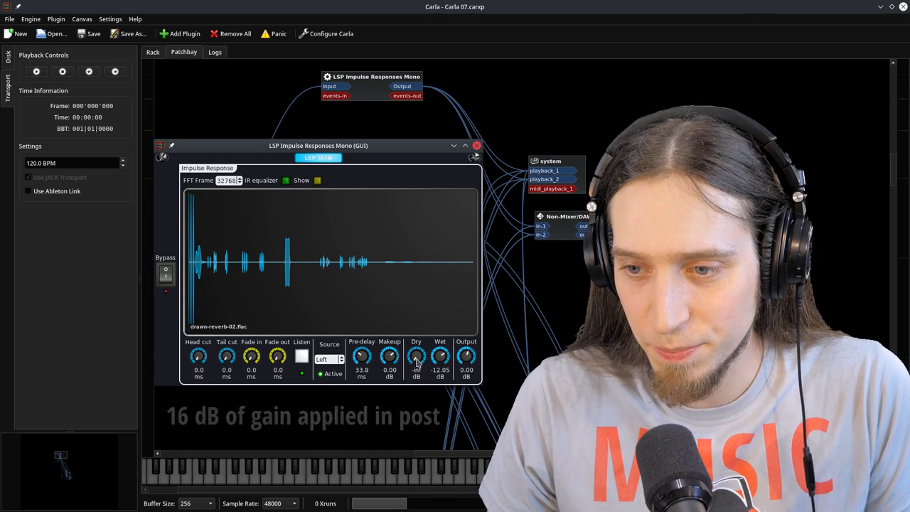
left_click_drag(437, 356, 415, 390)
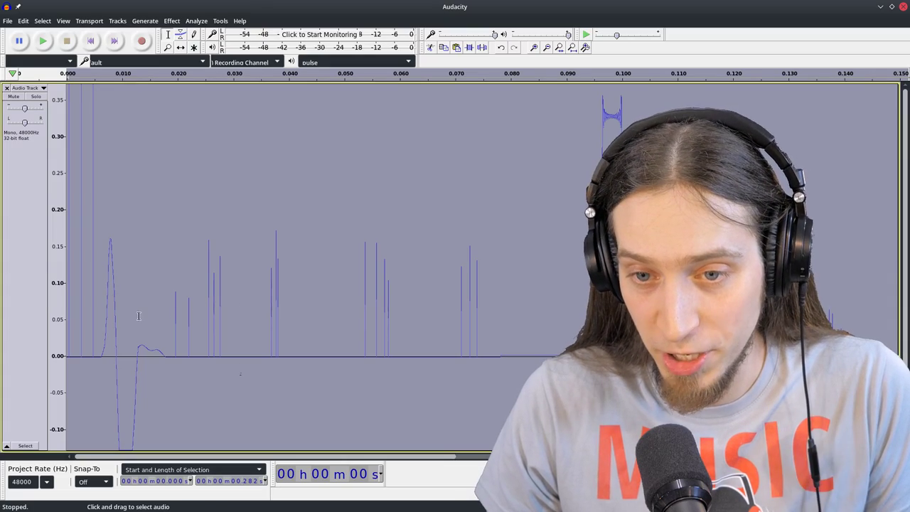
- Switch to Audacity and attenuate the large low-frequency wave at about 0.006–0.018 s by 20.2 dB with Amplify
key("ctrl+3")
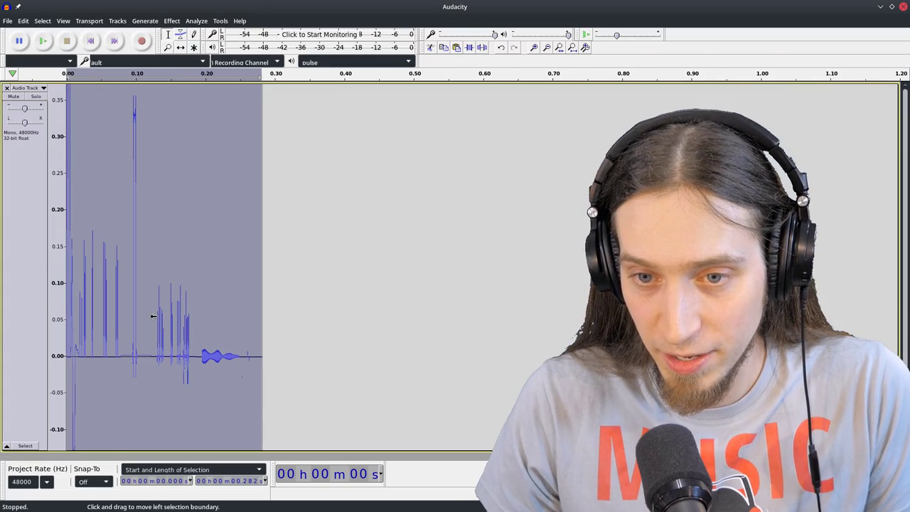
left_click(88, 41)
scroll(19, 242, "up", 5, "ctrl")
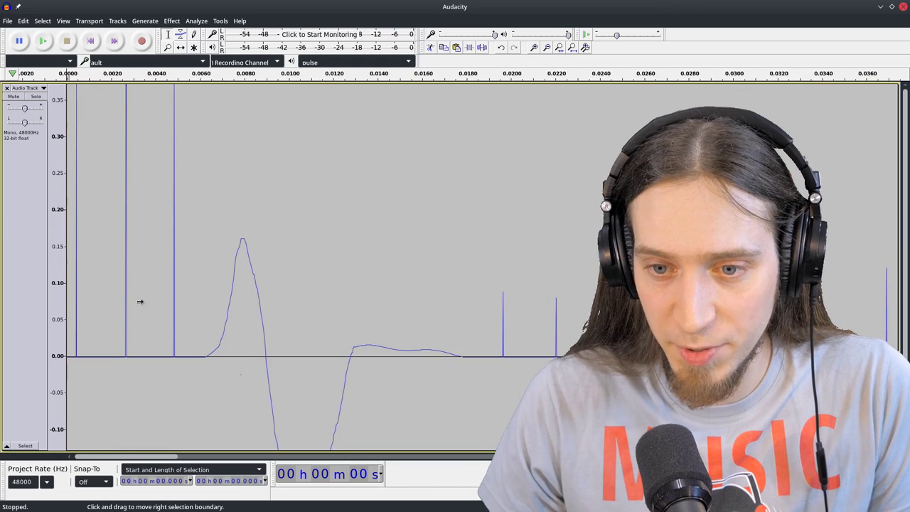
scroll(222, 334, "up", 1, "ctrl")
scroll(211, 342, "down", 2)
left_click_drag(130, 345, 268, 362)
scroll(234, 284, "down", 1)
left_click(171, 21)
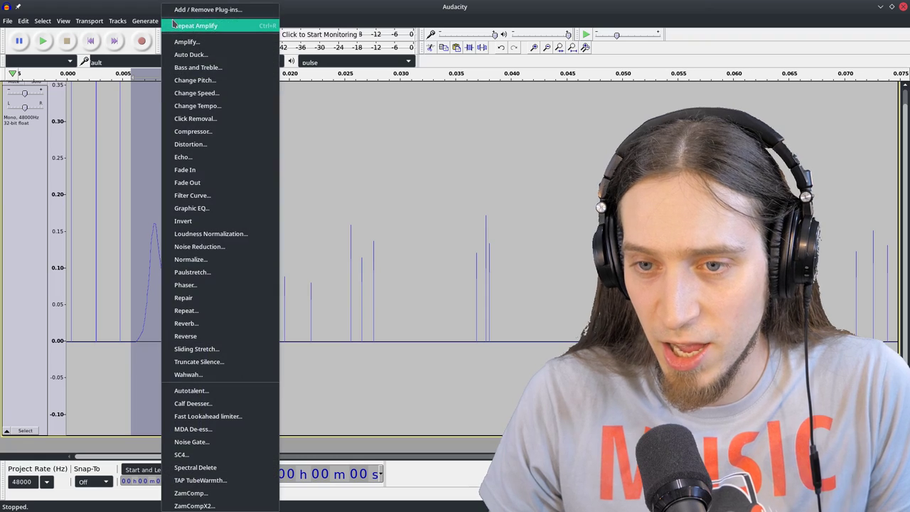
left_click(202, 41)
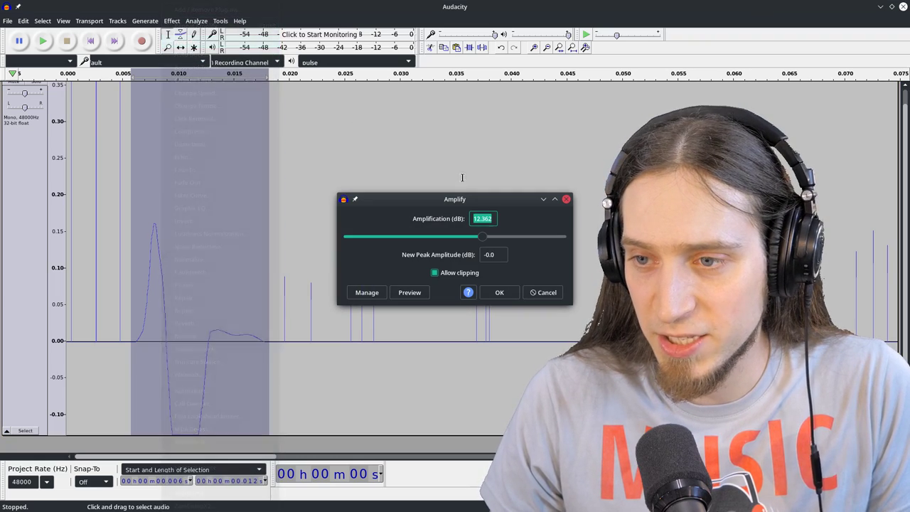
left_click_drag(482, 240, 410, 240)
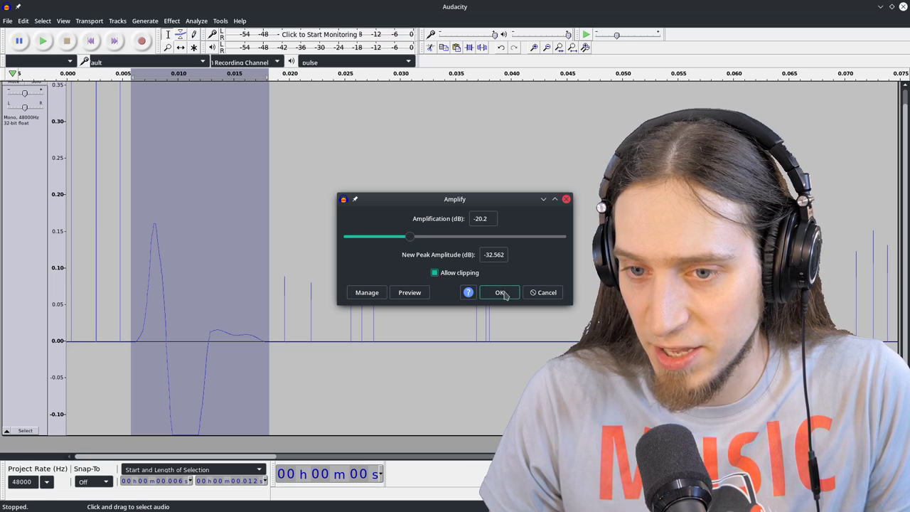
left_click(499, 292)
- Attenuate the low-passed block in the selection of about 0.093–0.106 s with Amplify
left_click(346, 339)
scroll(199, 296, "down", 3)
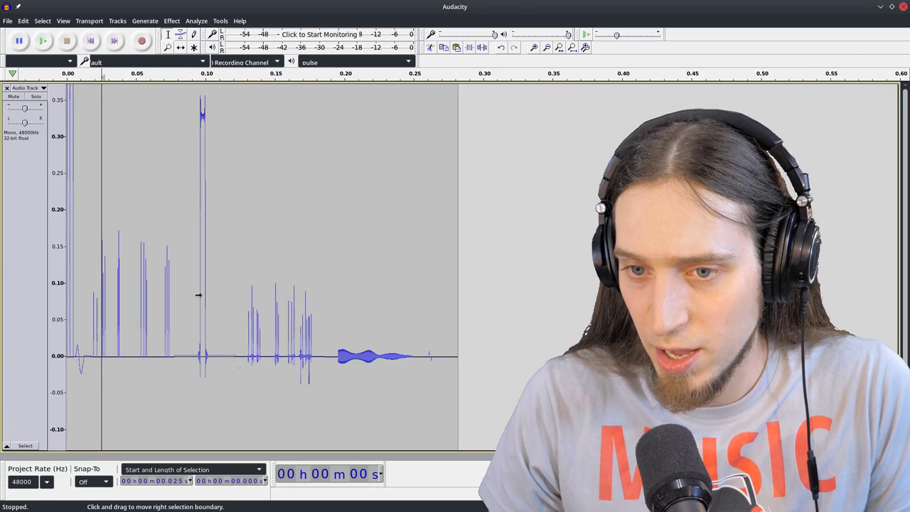
left_click(172, 21)
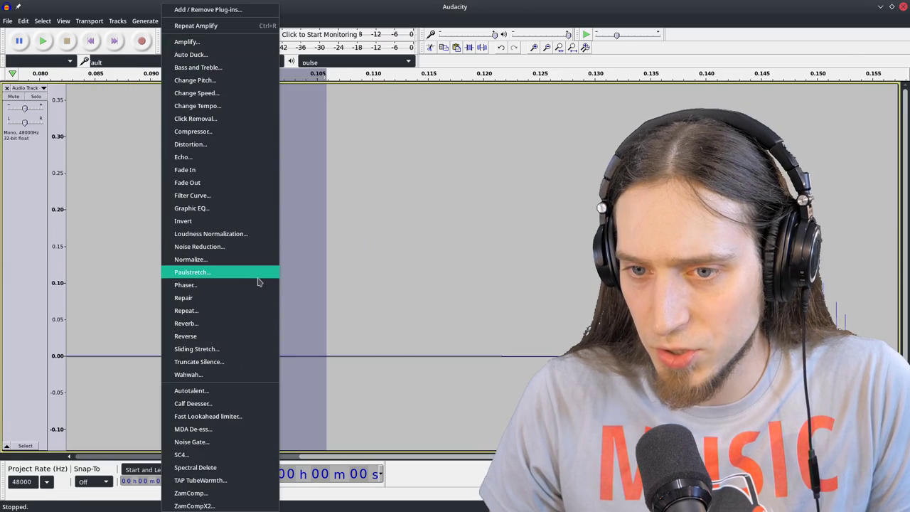
left_click(213, 42)
left_click_drag(474, 236, 408, 260)
left_click(502, 296)
key("ctrl+f")
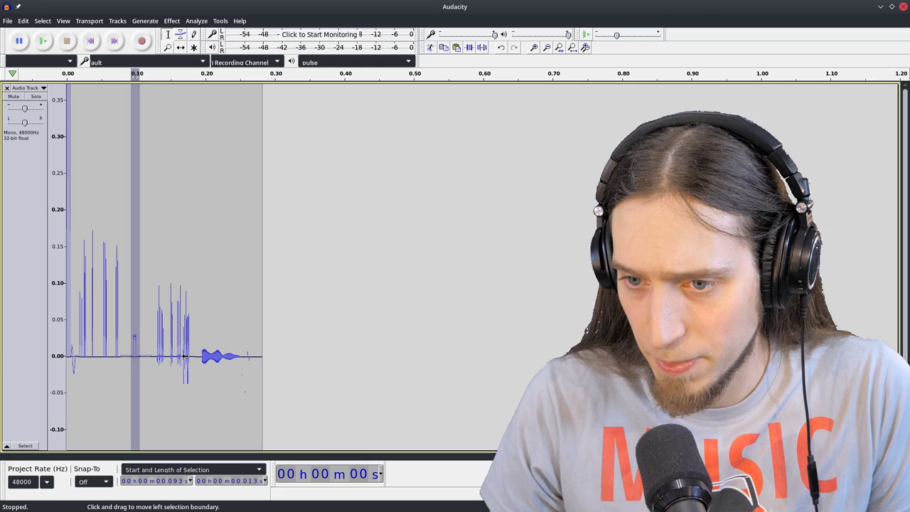
- Select the whole track and export it as drawn-reverb-03.flac
left_click(231, 351)
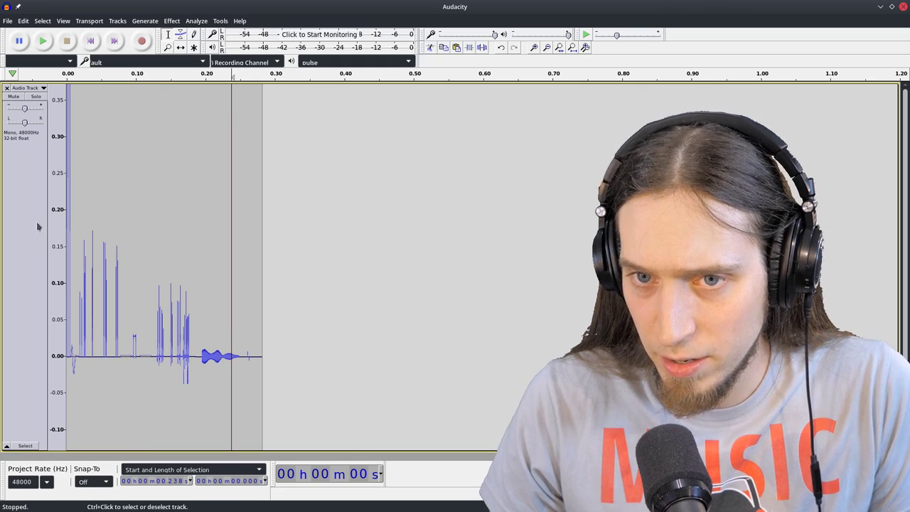
left_click(32, 226)
left_click(7, 20)
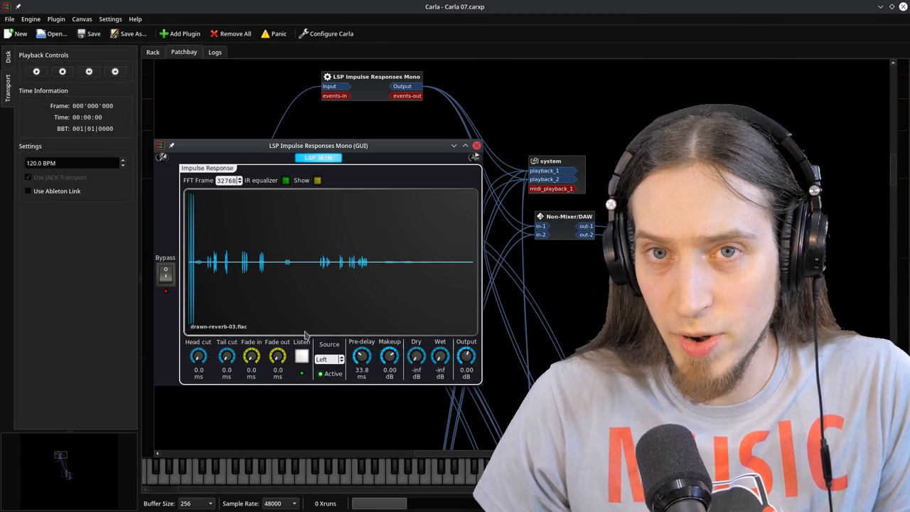
- Switch to Carla and set the Pre-delay of the impulse response to 0 ms
left_click_drag(368, 466, 350, 361)
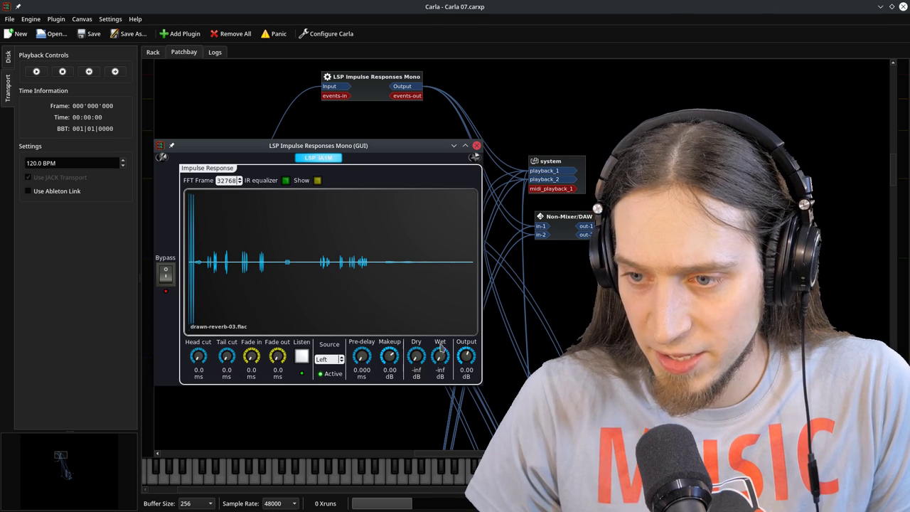
- Audition drawn-reverb-03.flac with Wet at -0.05 dB, and compare it with the dry signal alone at -3.61 dB
left_click_drag(439, 346, 449, 286)
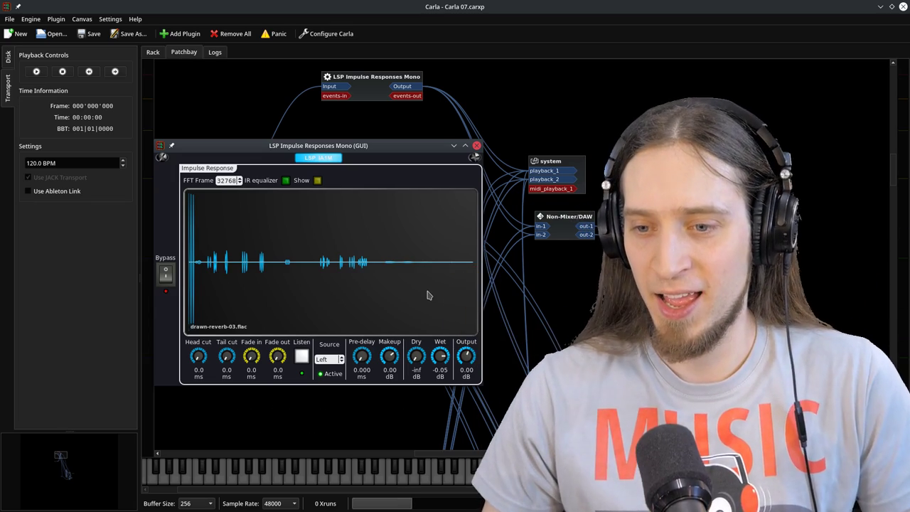
left_click(317, 361)
left_click(297, 362)
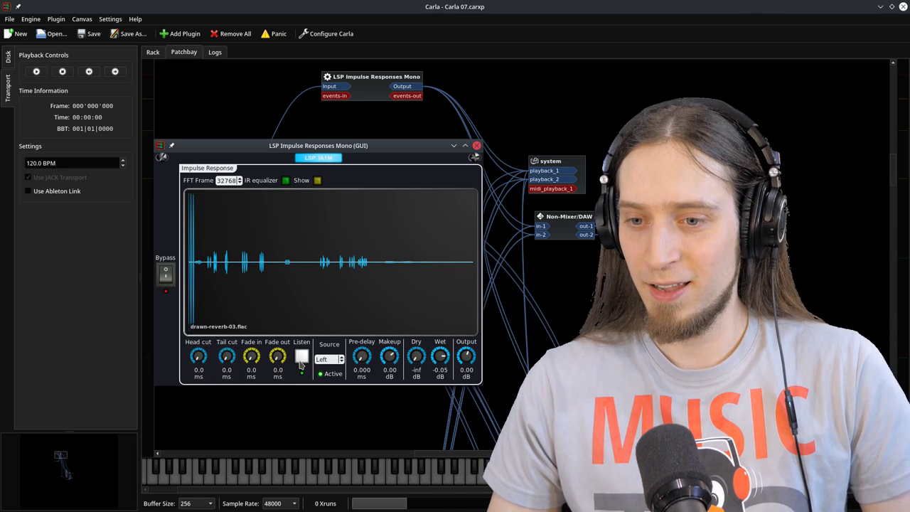
left_click(303, 360)
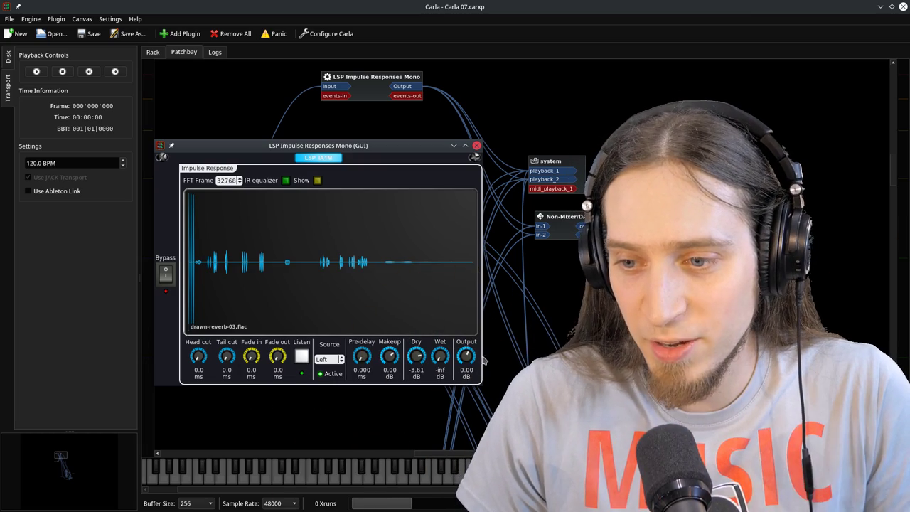
left_click_drag(489, 372, 244, 432)
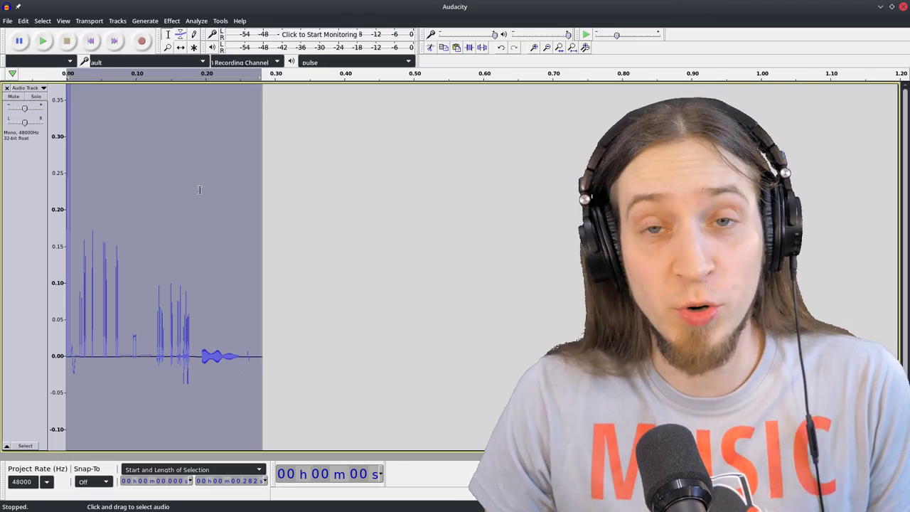
- Switch to Audacity and generate one second of white noise with amplitude 1, starting at 0.400 s after the drawn impulse response
left_click(332, 217)
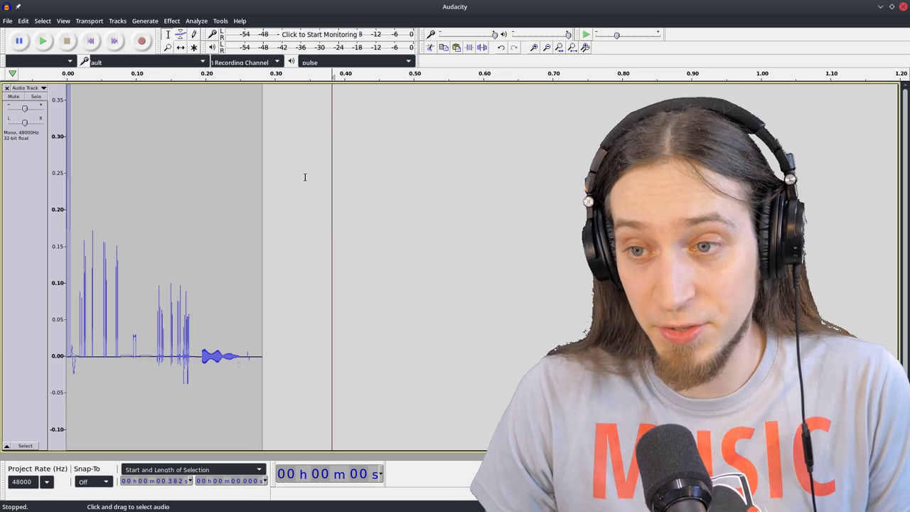
left_click_drag(312, 177, 666, 170)
left_click_drag(344, 130, 577, 158)
left_click(145, 21)
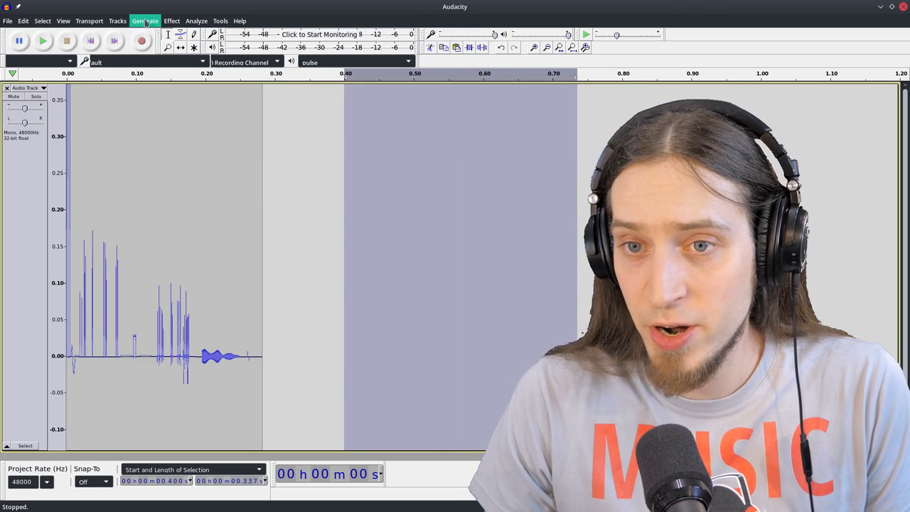
left_click(152, 63)
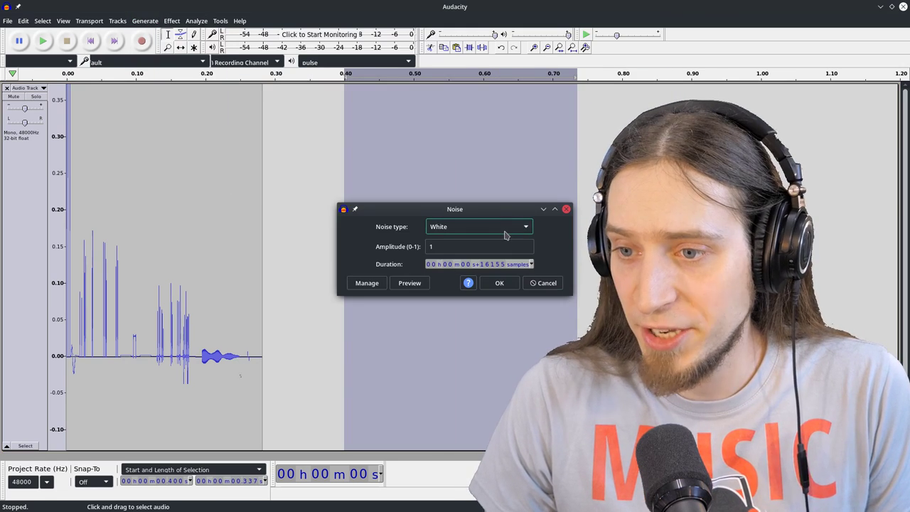
left_click(472, 265)
type("100")
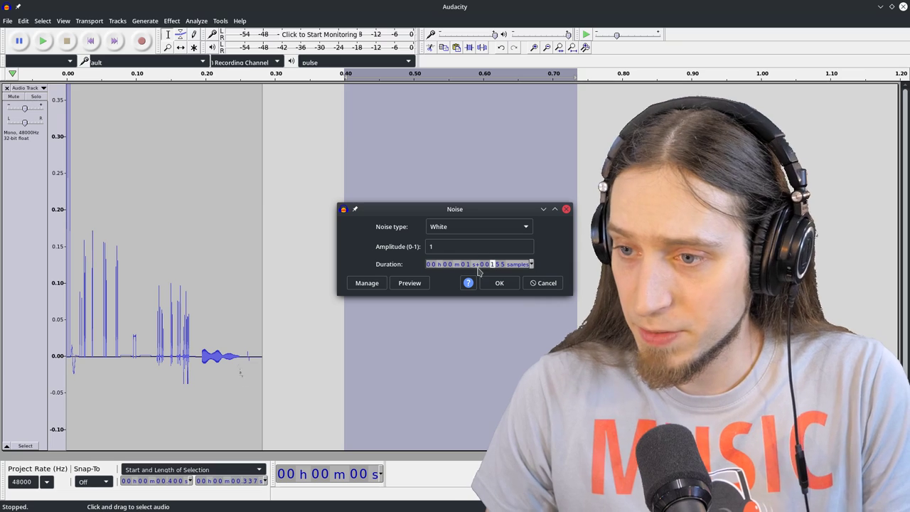
left_click(499, 283)
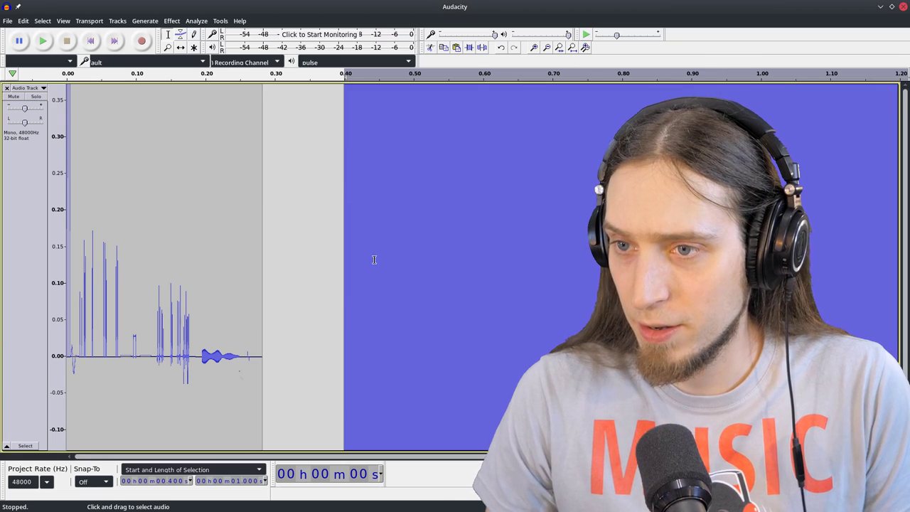
- Reset the track's vertical zoom and select the whole white noise clip
scroll(341, 242, "down", 2)
right_click(52, 116)
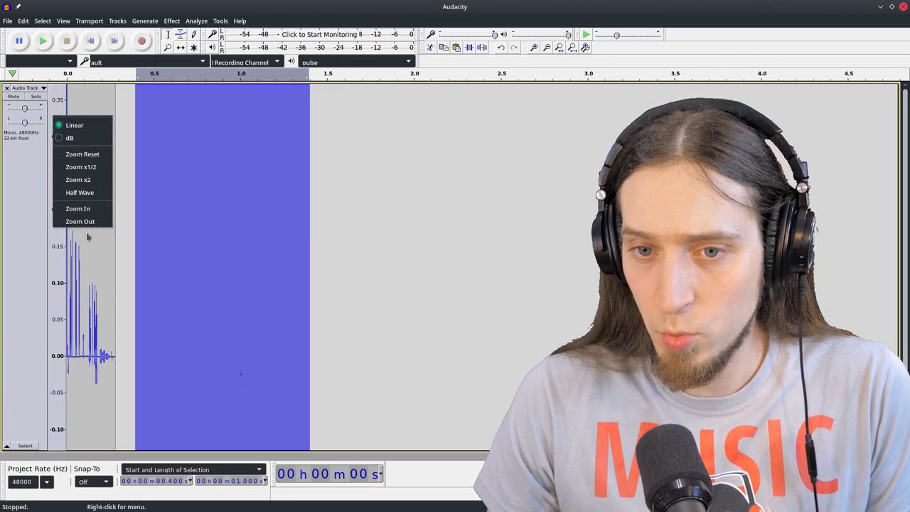
left_click(92, 153)
left_click(213, 250)
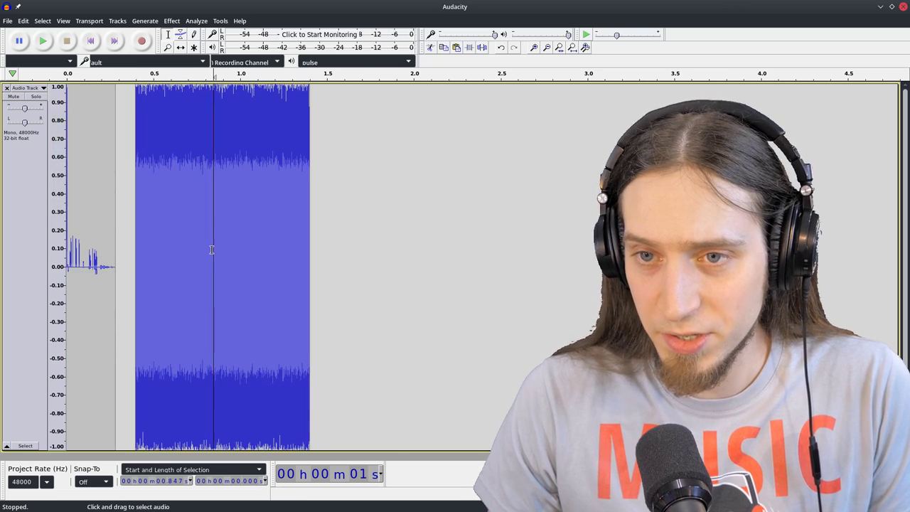
double_click(218, 237)
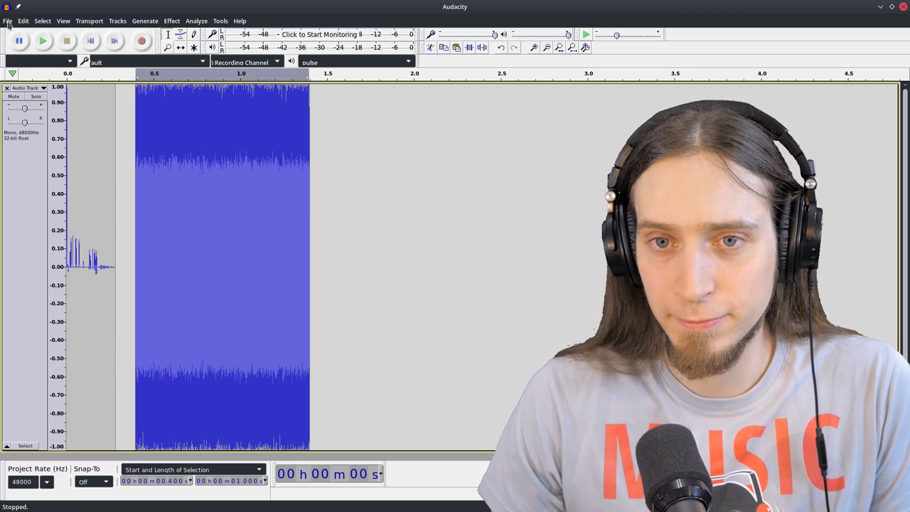
- Export only the selected noise clip as white-noise-1s.flac in the Environments folder
left_click(7, 22)
mouse_move(43, 104)
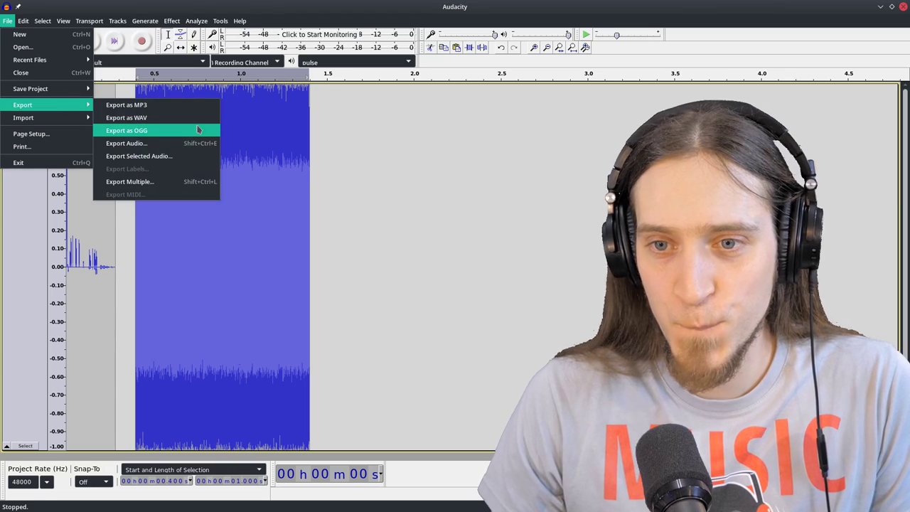
left_click(171, 156)
left_click(137, 103)
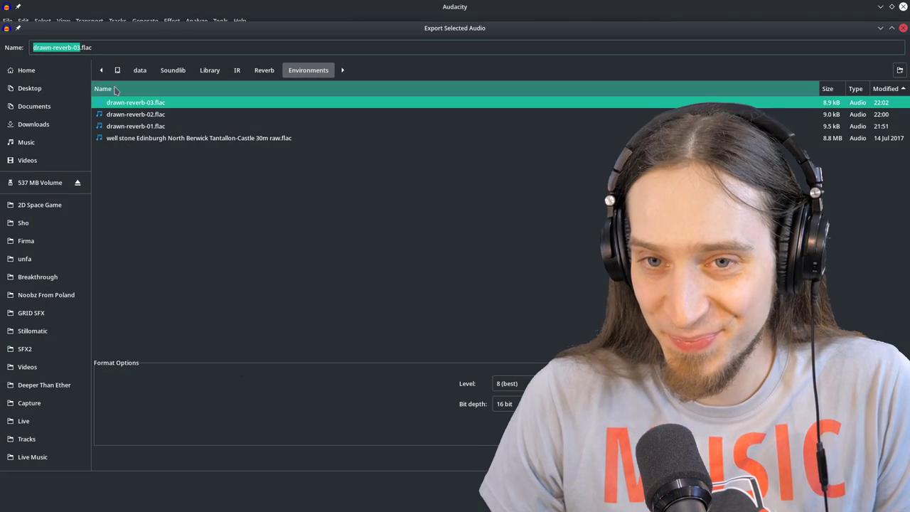
left_click(78, 47)
key("Delete")
type("3")
key("Home")
key("ctrl+shift+Right")
key("ctrl+shift+Right")
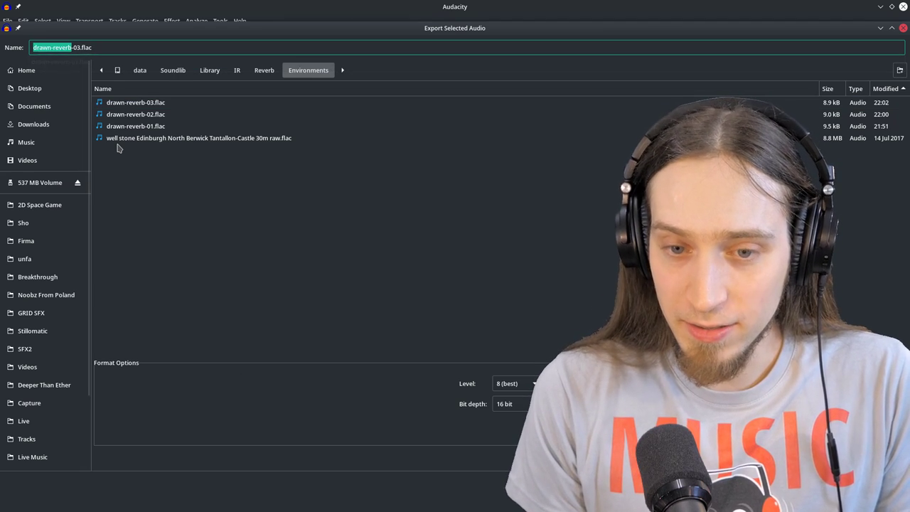
type("white-noise-")
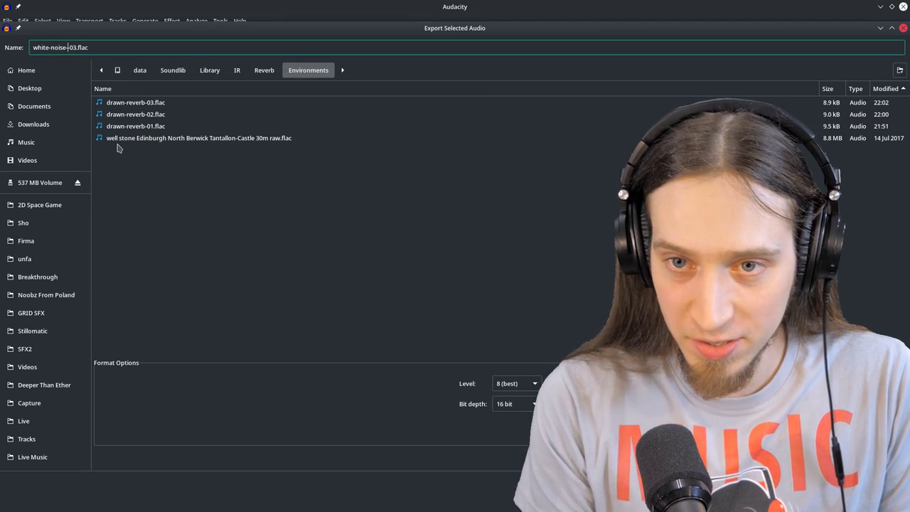
type("1s")
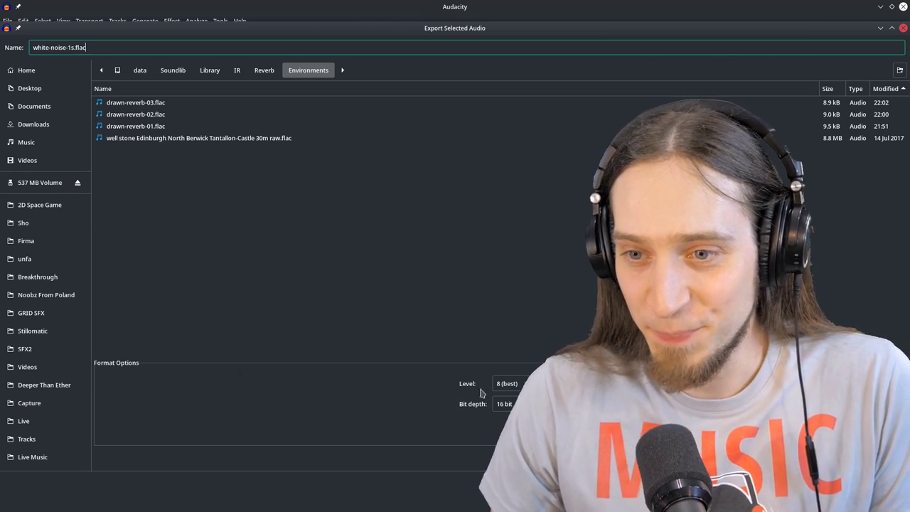
key("Return")
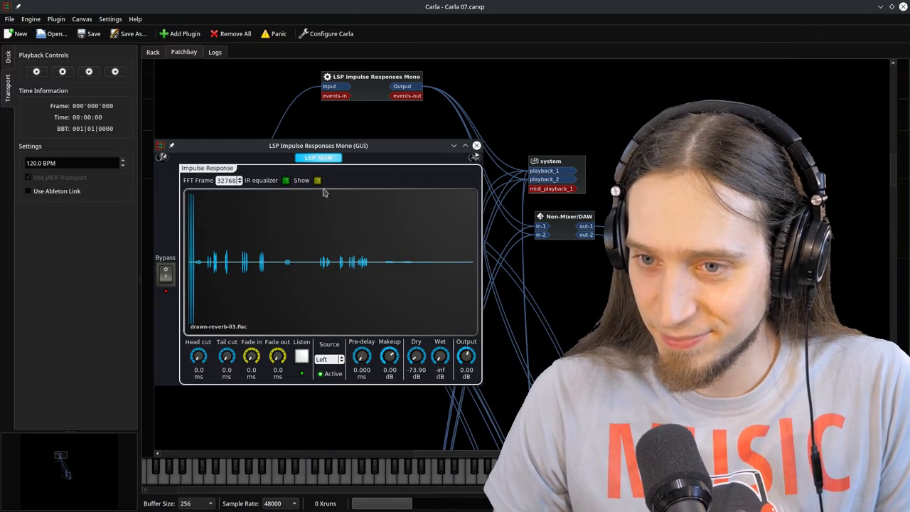
- Switch to Carla, load white-noise-1s.flac as the impulse response, and set Dry to -inf and Wet to -18.05 dB
left_click_drag(184, 252, 267, 249)
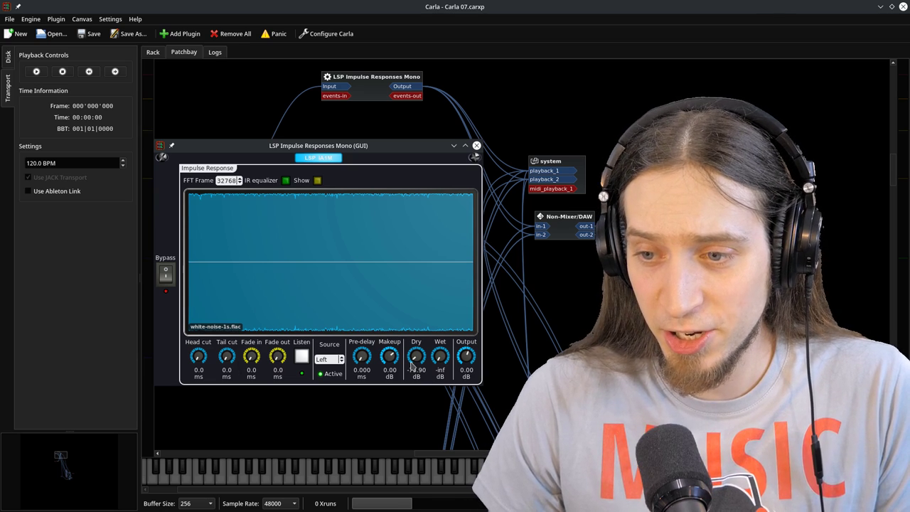
left_click_drag(410, 365, 418, 387)
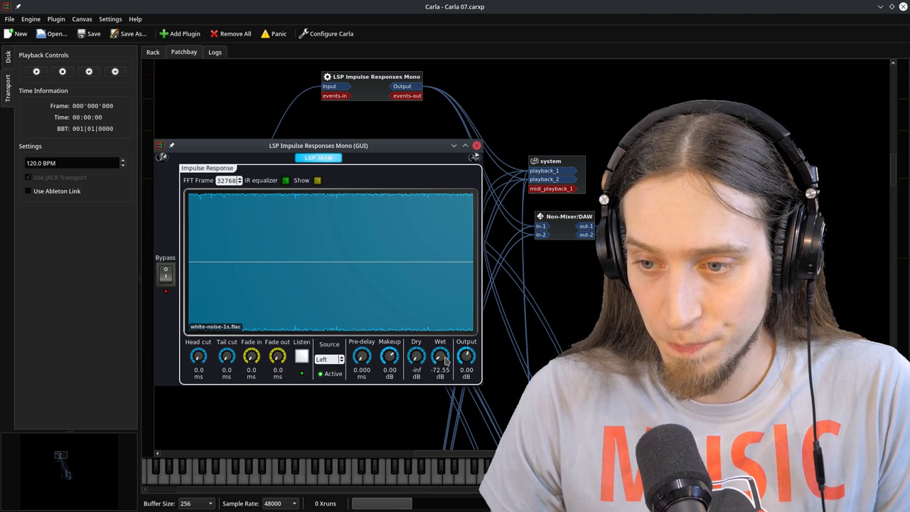
left_click_drag(445, 361, 442, 362)
scroll(441, 360, "up", 19)
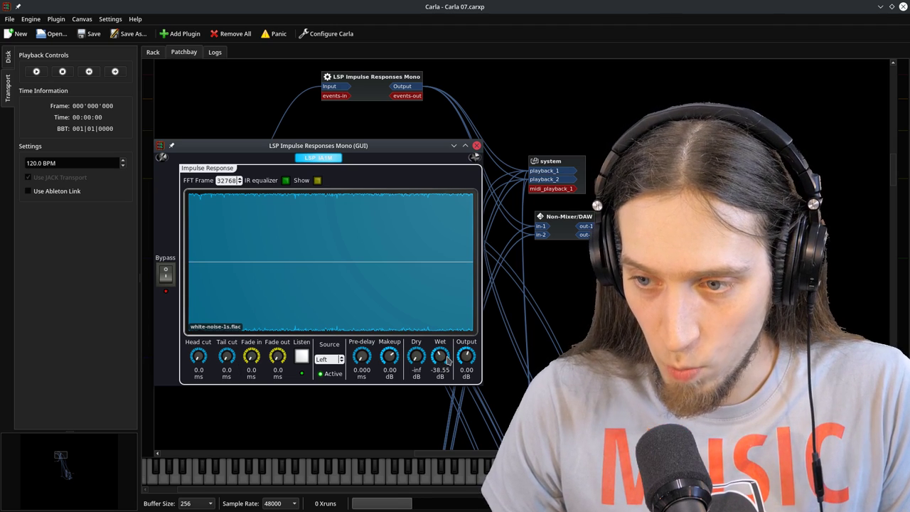
scroll(442, 360, "up", 2)
scroll(441, 359, "up", 4)
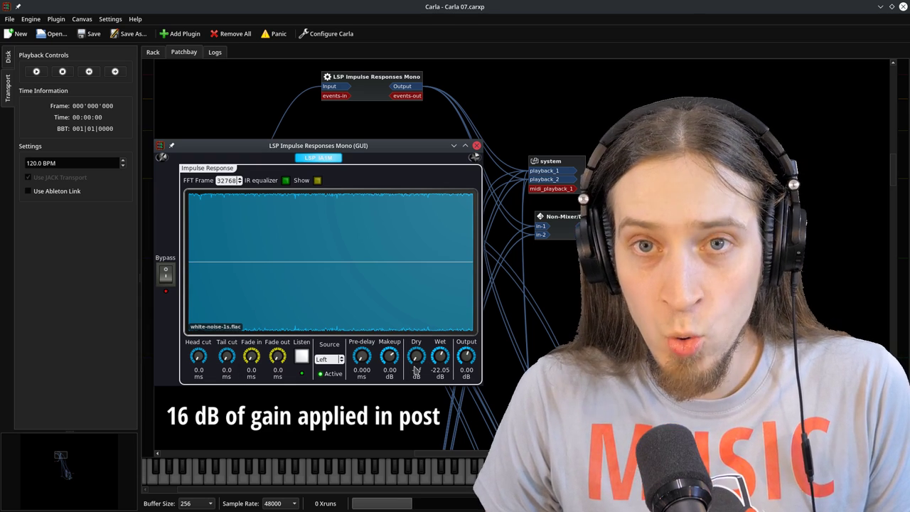
left_click_drag(440, 360, 445, 356)
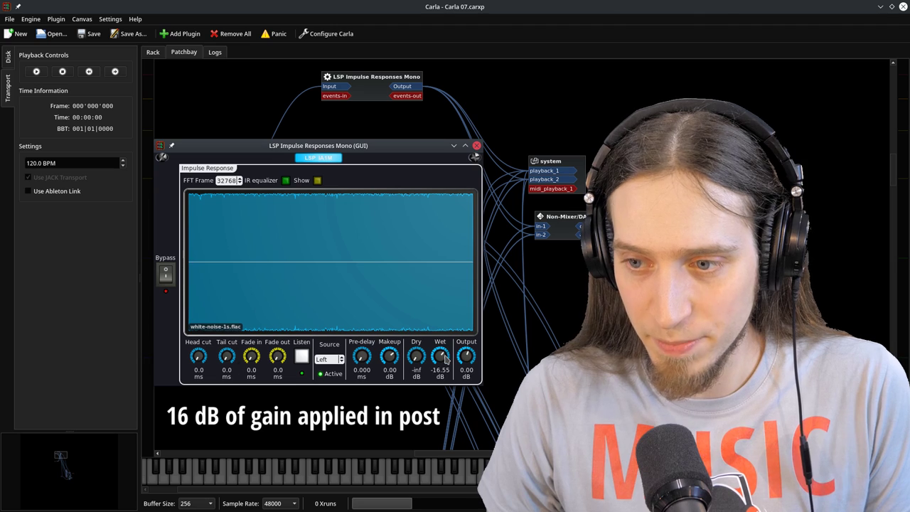
scroll(446, 361, "down", 2)
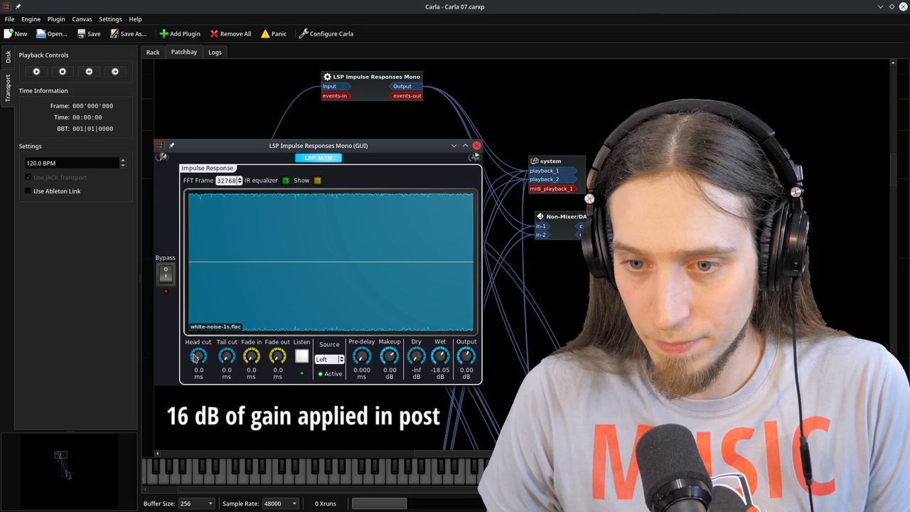
- Shorten the noise impulse with a Tail cut of 1000 ms and raise Wet to -1.05 dB
scroll(226, 356, "up", 1)
left_click_drag(225, 355, 387, 2)
left_click_drag(228, 356, 320, 64)
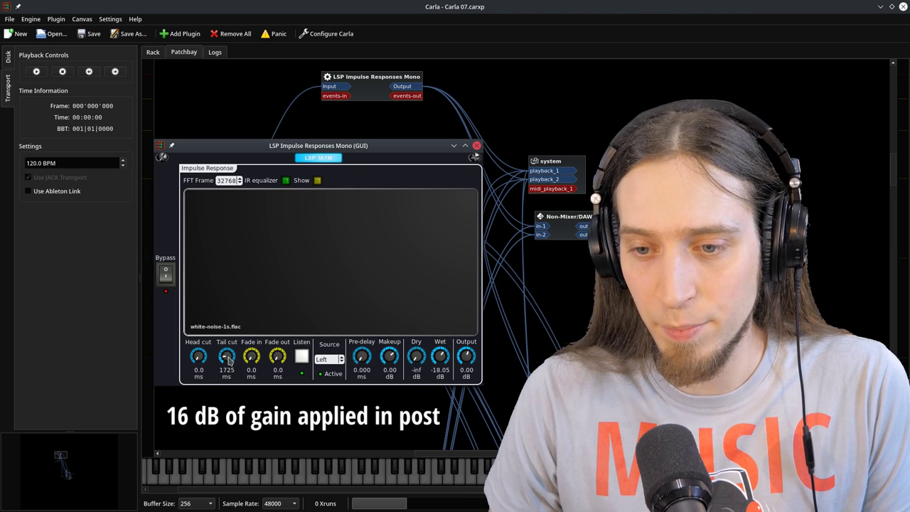
left_click_drag(229, 364, 241, 488)
left_click_drag(229, 356, 244, 402)
scroll(227, 355, "up", 2)
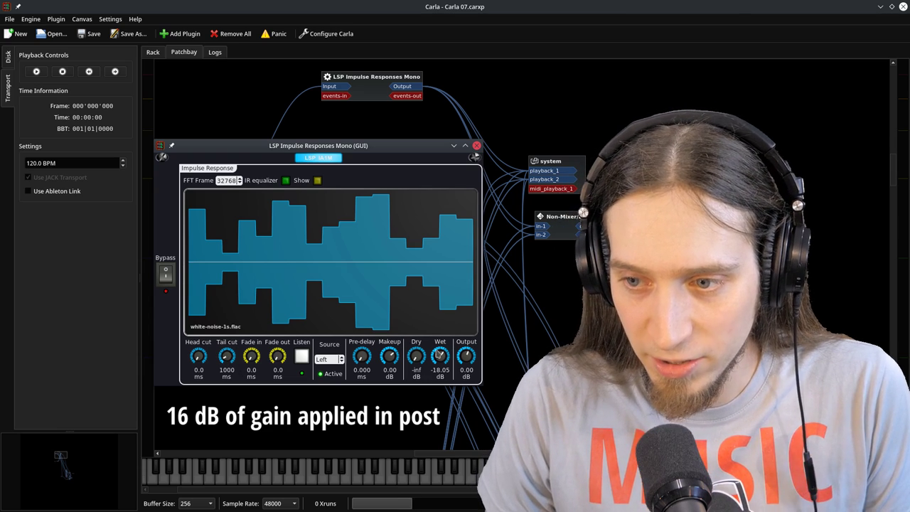
scroll(437, 353, "up", 3)
scroll(439, 354, "up", 4)
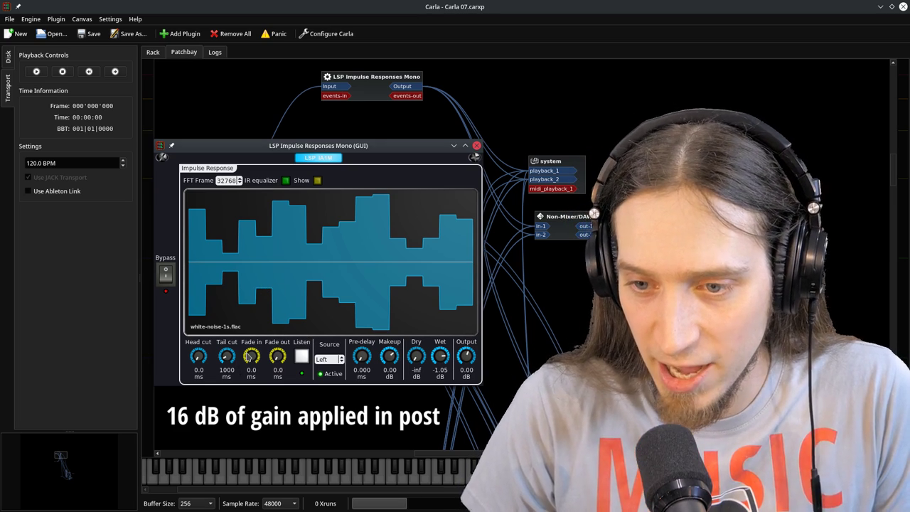
- Reduce the Tail cut of the noise impulse gradually to 955 ms while auditioning it
scroll(229, 359, "down", 1)
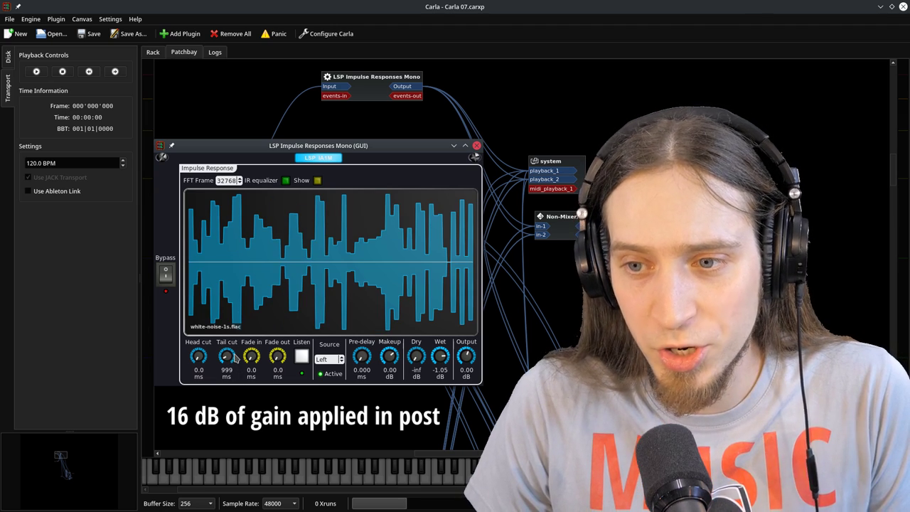
scroll(235, 357, "down", 1)
scroll(235, 357, "down", 8)
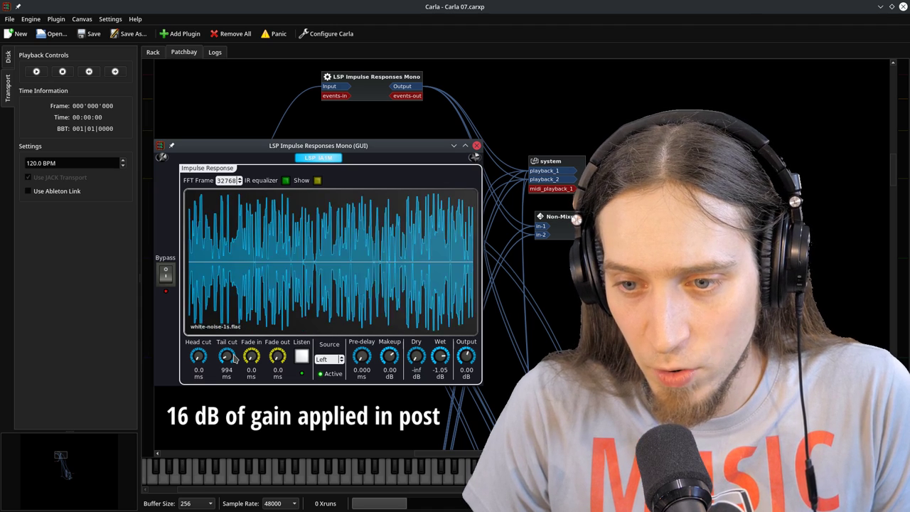
scroll(234, 359, "down", 8)
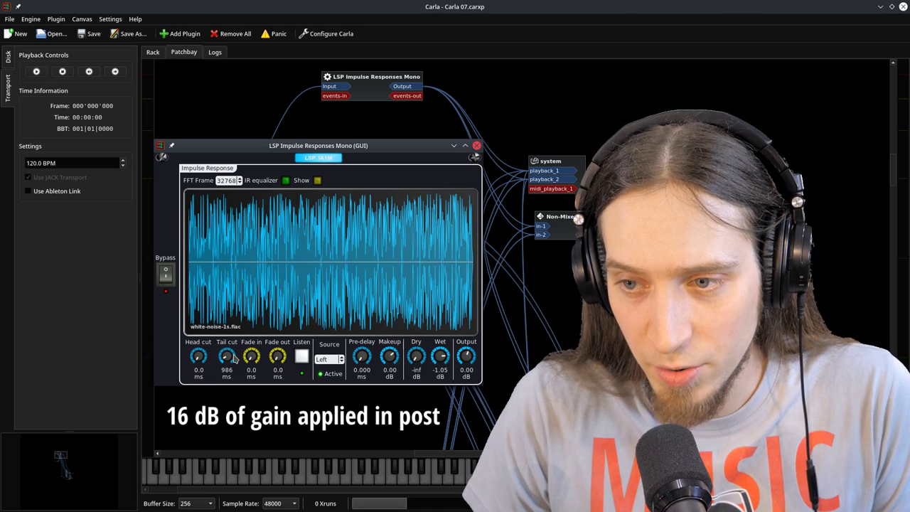
scroll(233, 357, "down", 8)
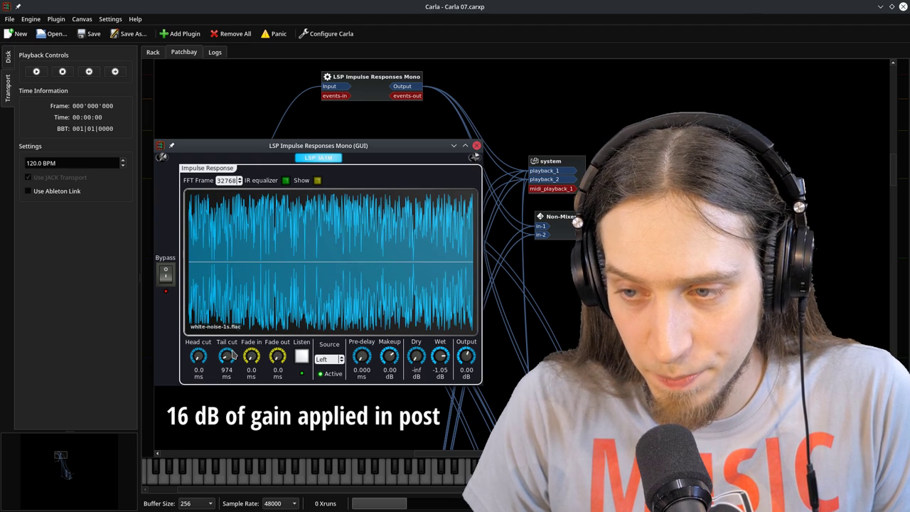
scroll(231, 358, "down", 19)
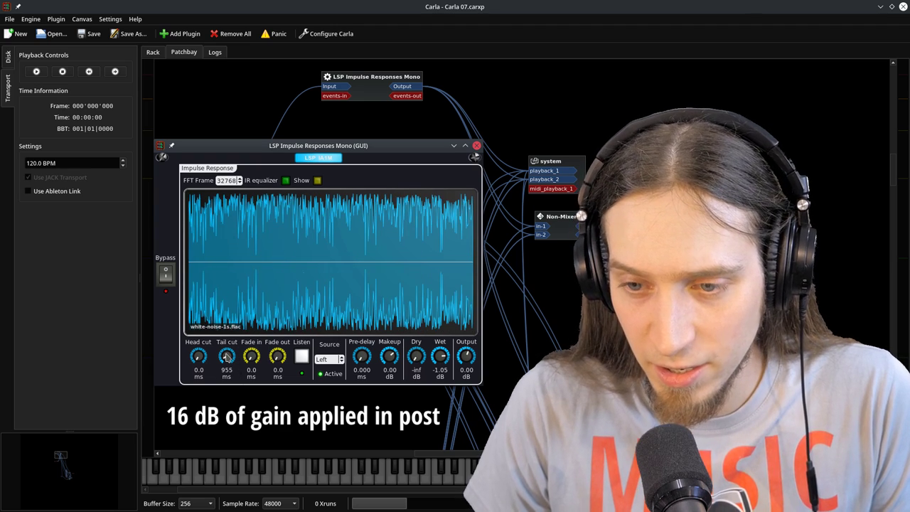
- Lower Wet to -19.05 dB and reduce the Tail cut to 619 ms
left_click_drag(439, 375, 439, 388)
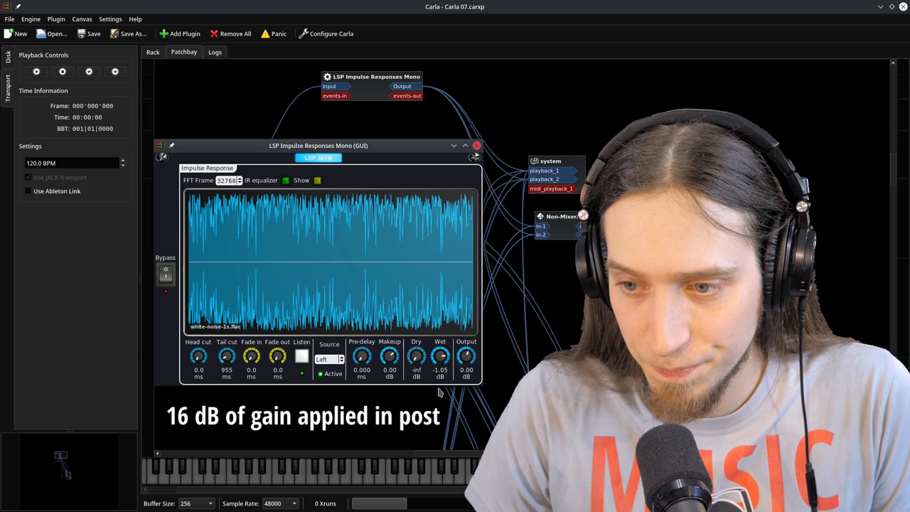
left_click_drag(440, 355, 439, 388)
scroll(441, 377, "up", 9)
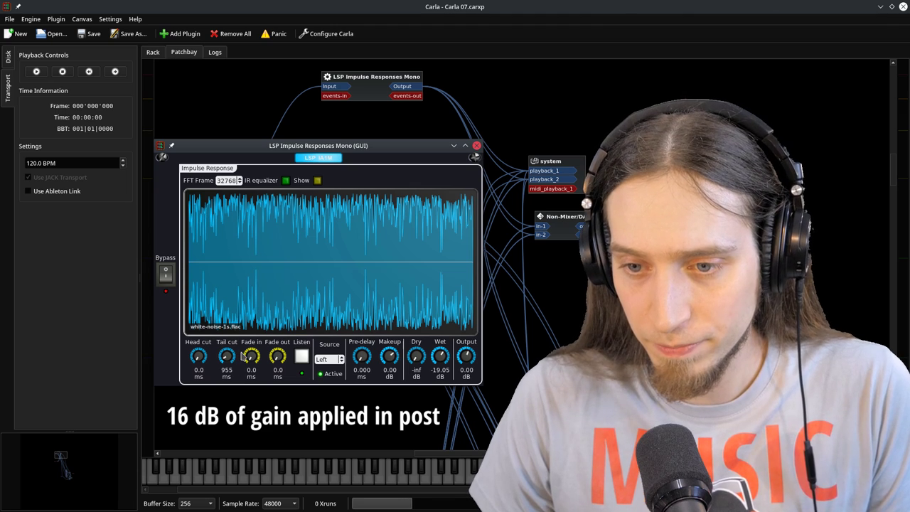
scroll(227, 358, "down", 10)
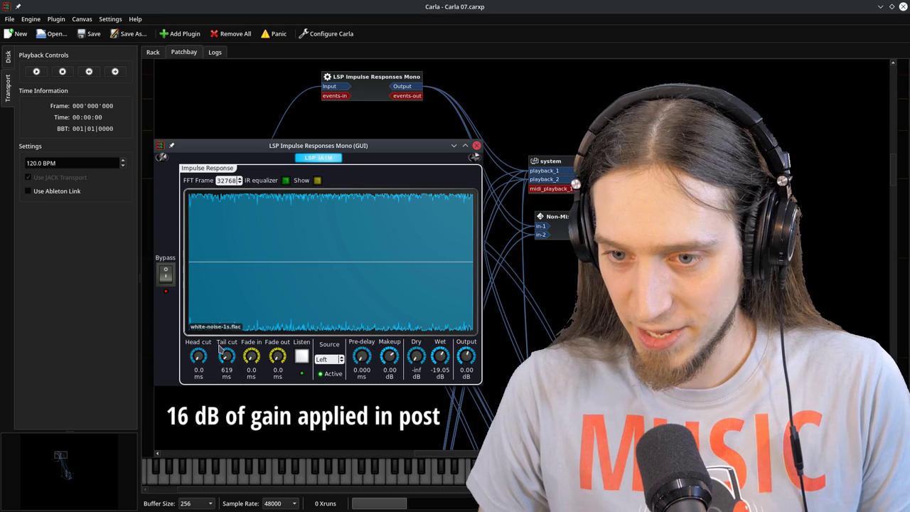
- Raise the Tail cut of the white-noise impulse to 869 ms and turn Wet down to -inf
left_click_drag(220, 348, 243, 243)
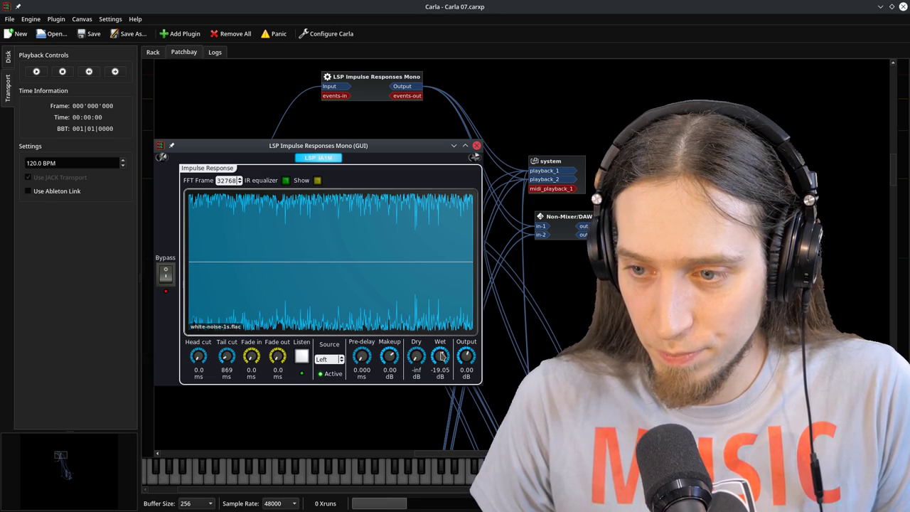
left_click_drag(440, 355, 390, 510)
- Switch to Audacity and apply the Phaser effect to the selected white noise with 2 stages, Dry/Wet 128 and LFO frequency 0.4 Hz
key("alt+Tab")
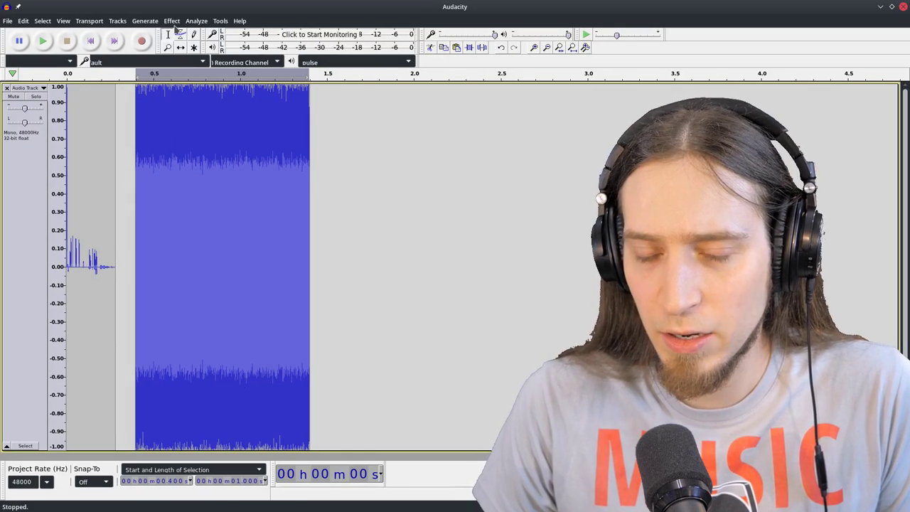
left_click(170, 21)
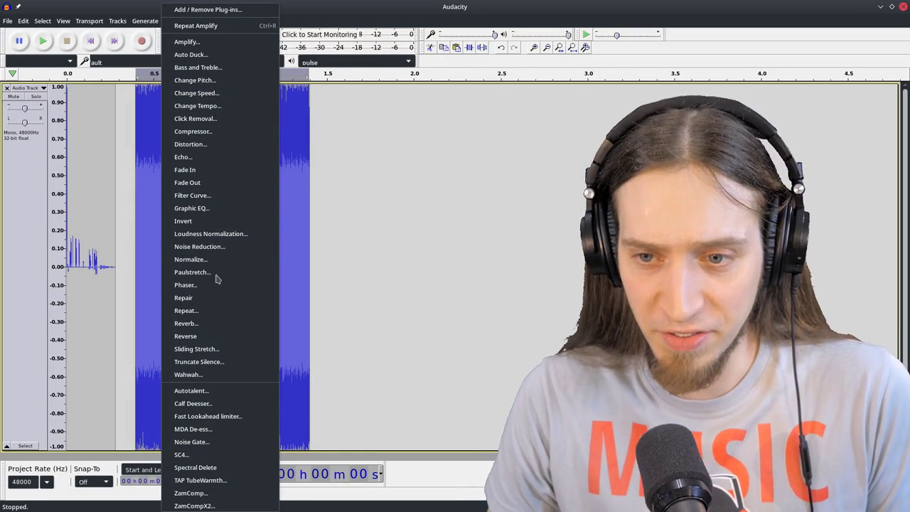
left_click(204, 285)
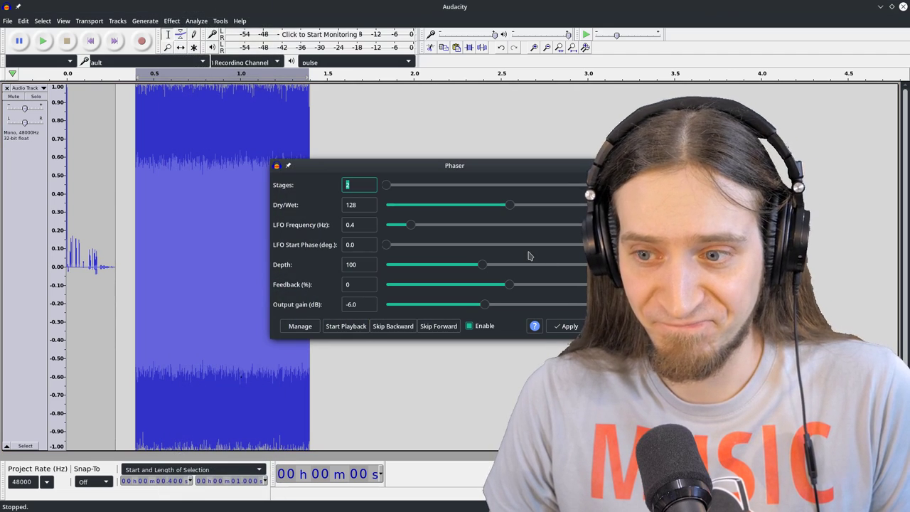
left_click(571, 327)
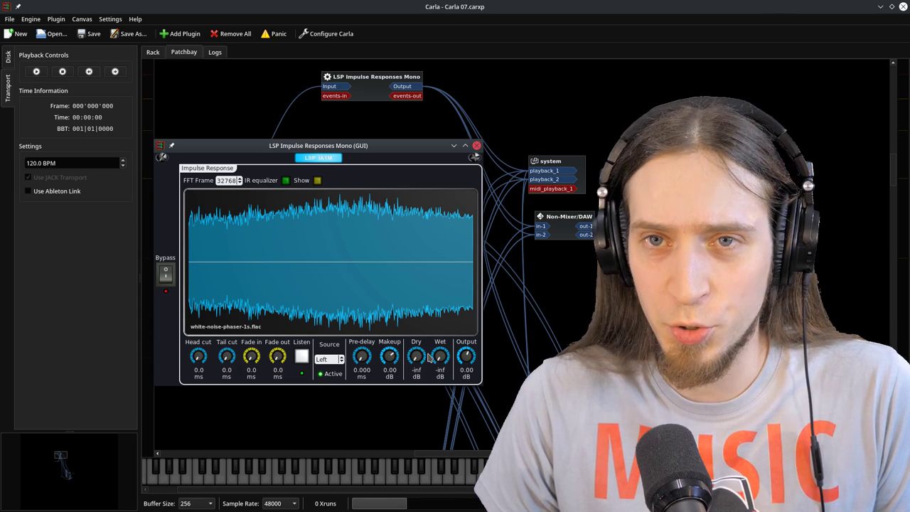
- Switch to Carla, load white-noise-phaser-1s.flac as the impulse response, and raise Wet to -11.21 dB
left_click_drag(437, 357, 444, 300)
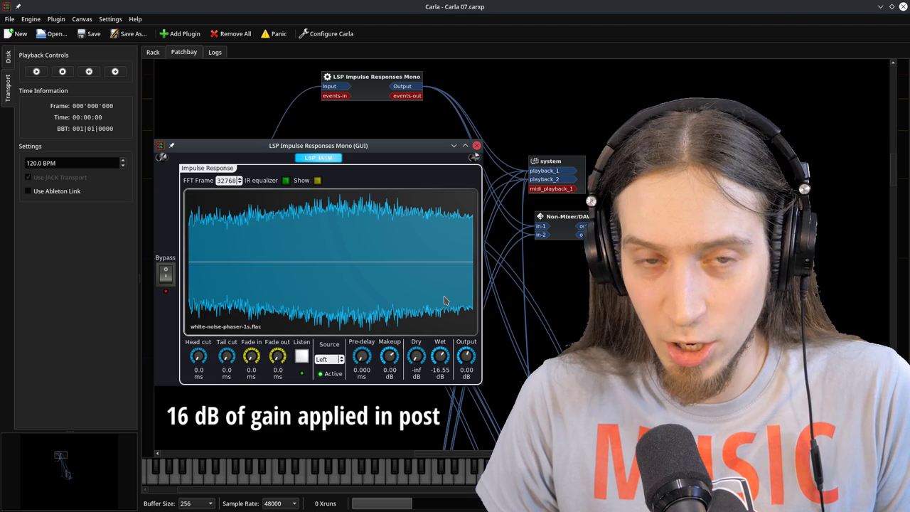
left_click_drag(439, 352, 509, 317)
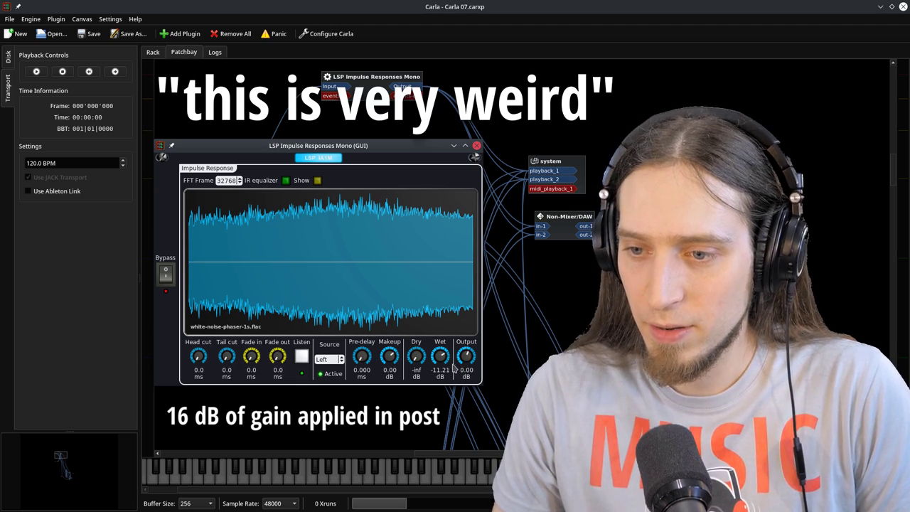
- Blend the phaser impulse with the direct signal by setting Dry to -4.55 dB and Wet to -28.21 dB
left_click_drag(433, 373, 429, 415)
left_click_drag(413, 358, 427, 286)
left_click_drag(439, 361, 438, 332)
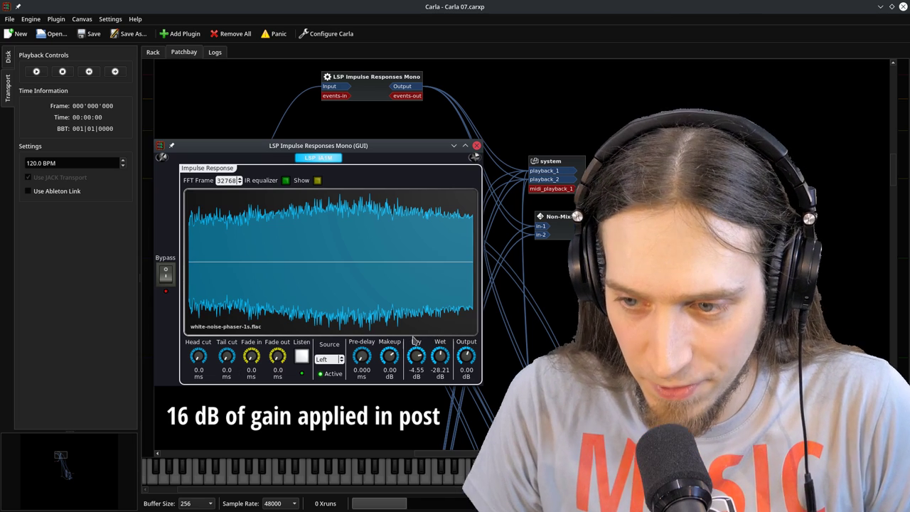
- Audition the phaser impulse with Dry at -inf, Wet at 1.79 dB and the Tail cut reduced to 807 ms
left_click_drag(228, 361, 204, 362)
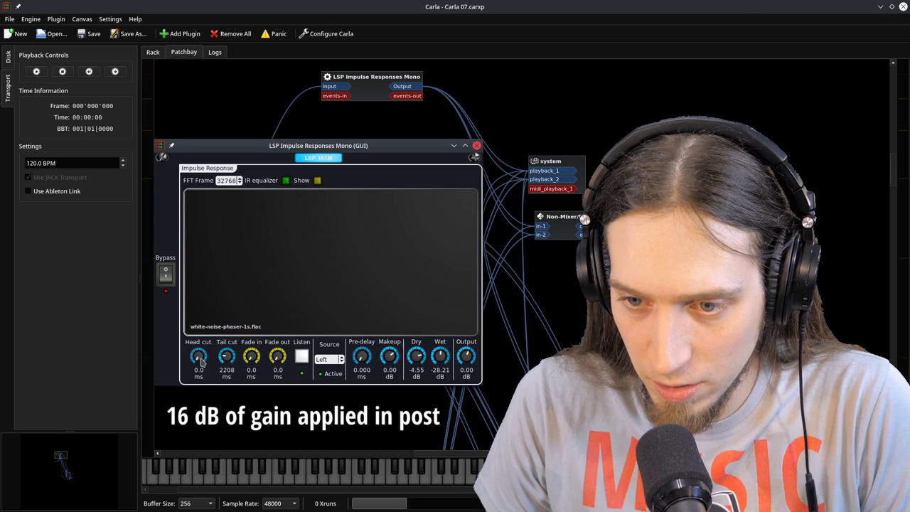
left_click_drag(409, 379, 384, 509)
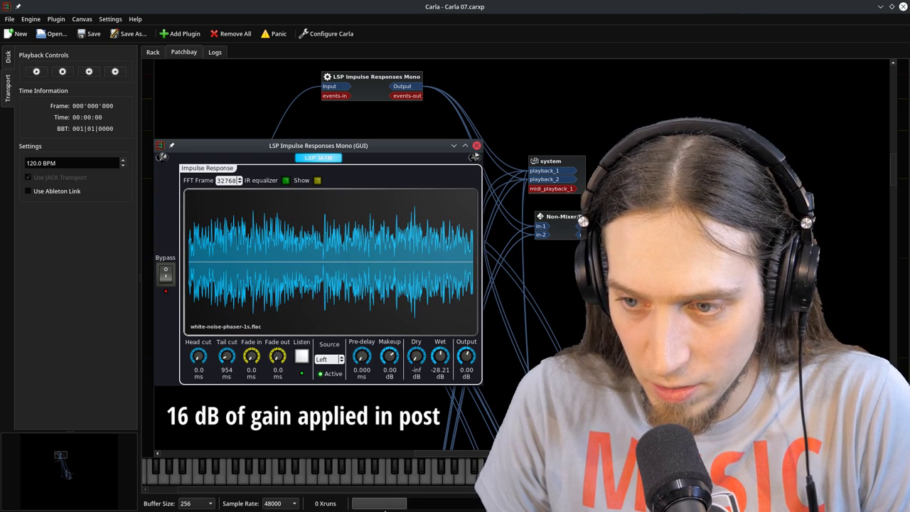
left_click_drag(439, 361, 445, 329)
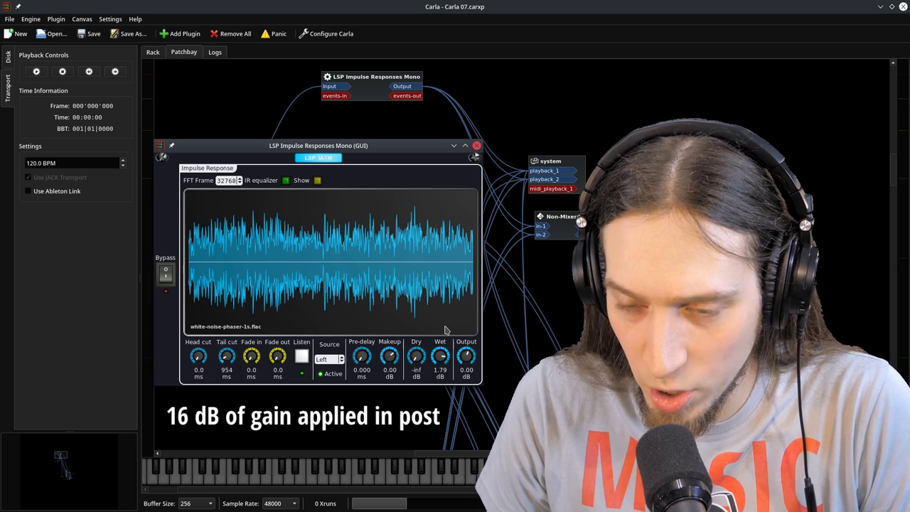
left_click_drag(226, 357, 206, 376)
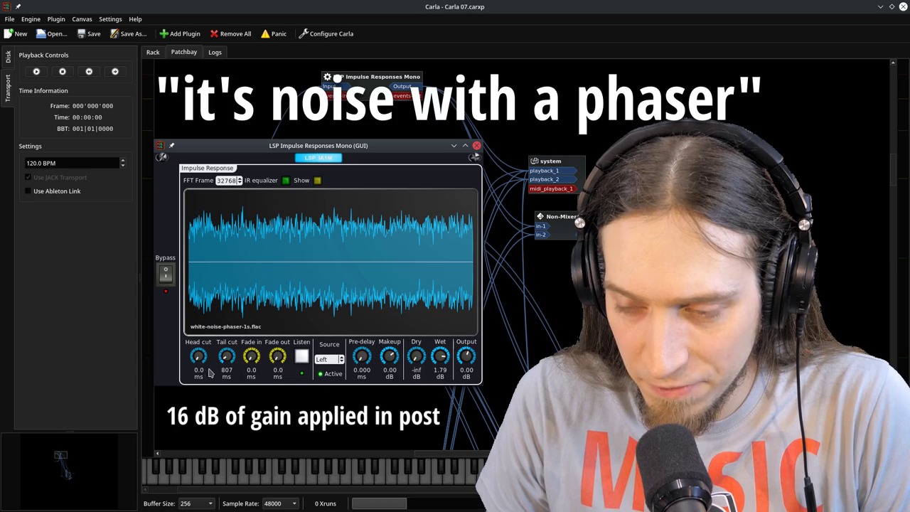
- Return to Audacity, clear the noise clip selection and shrink the mono track to its minimum height
left_click(453, 145)
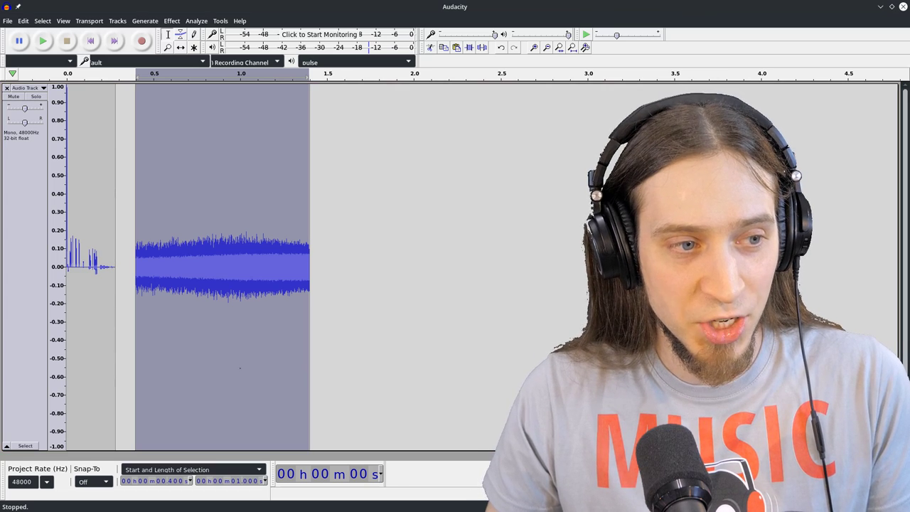
left_click(390, 170)
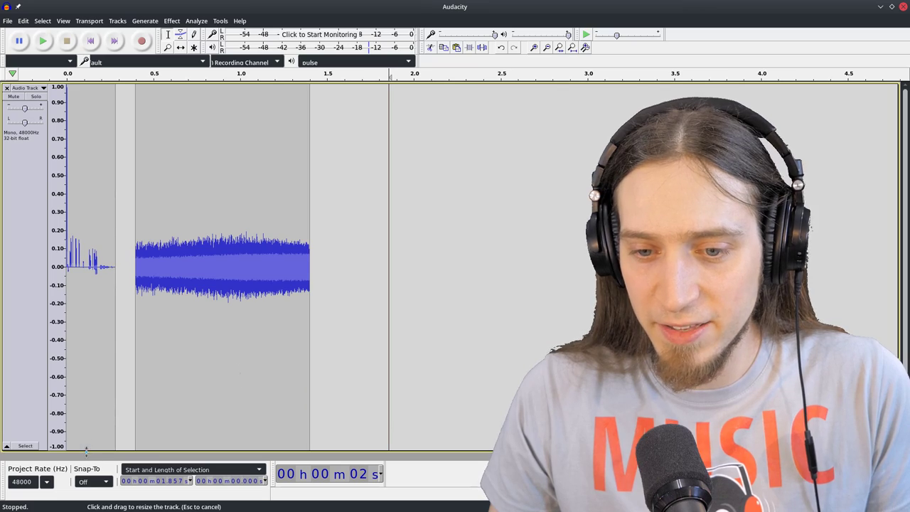
left_click_drag(91, 452, 85, 106)
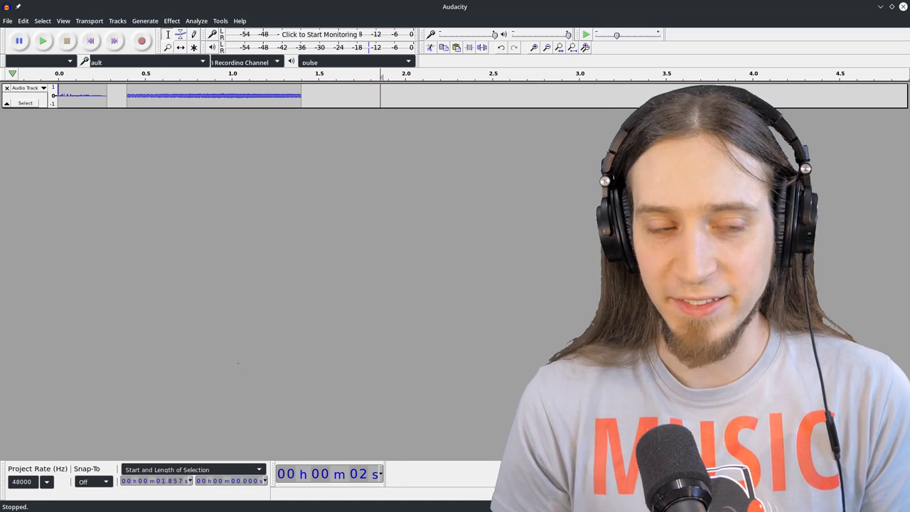
- Import the first Peavey recording as a stereo track, solo it and play it
left_click_drag(155, 197, 120, 195)
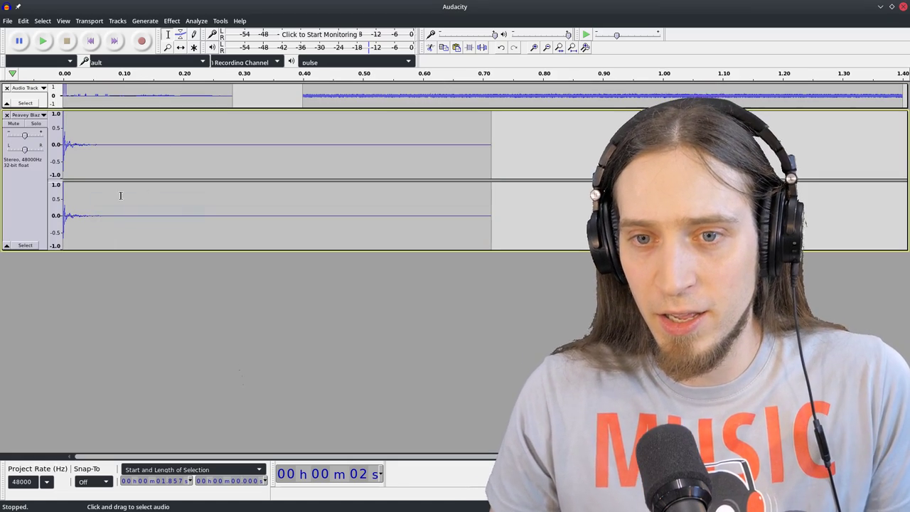
left_click(37, 125)
scroll(30, 160, "up", 3, "ctrl")
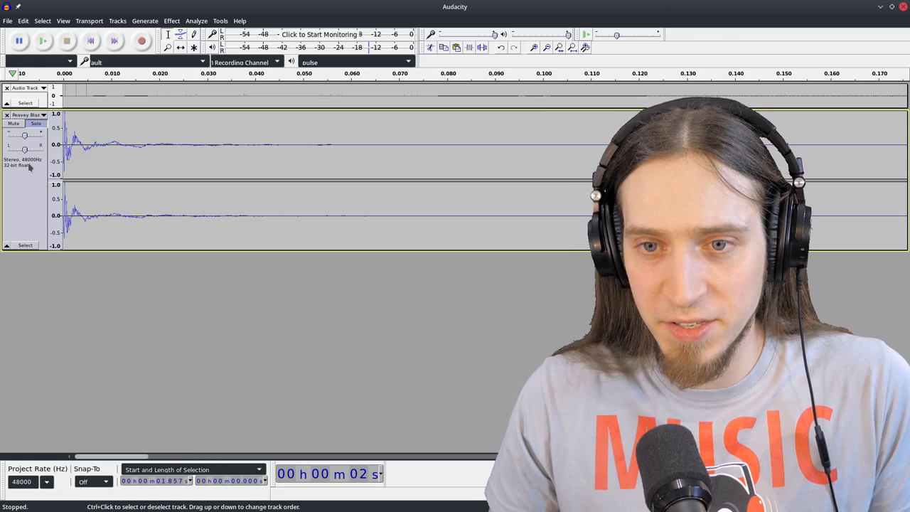
left_click(32, 183)
left_click(43, 40)
key("ctrl+f")
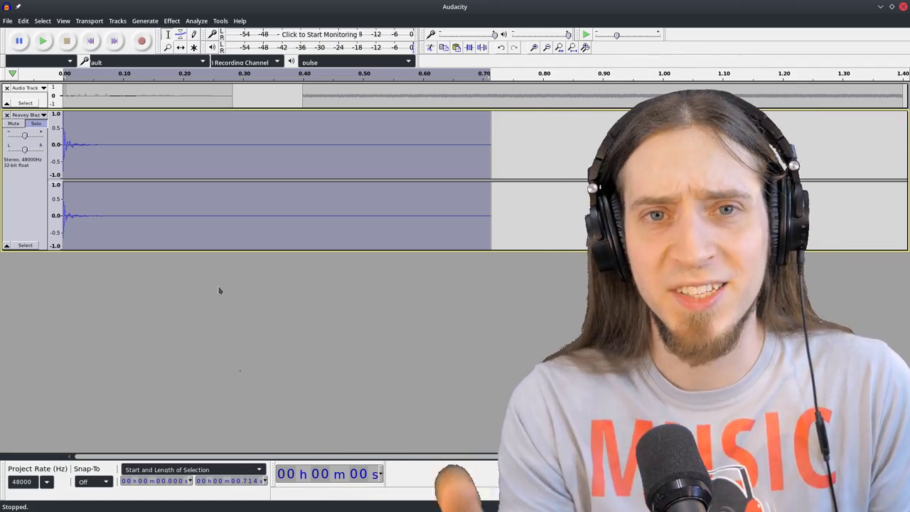
key("space")
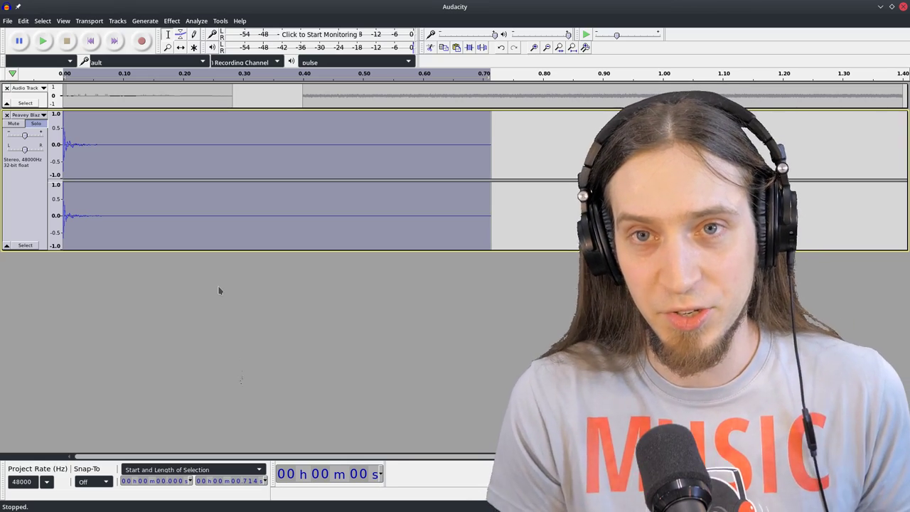
key("space")
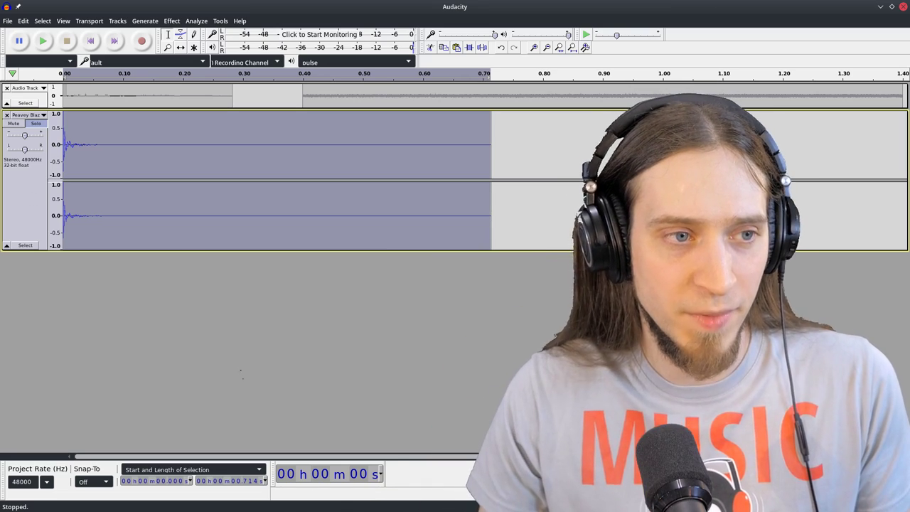
- Import the second Peavey recording as another stereo track, solo it in place of the first and play it
left_click_drag(146, 298, 150, 304)
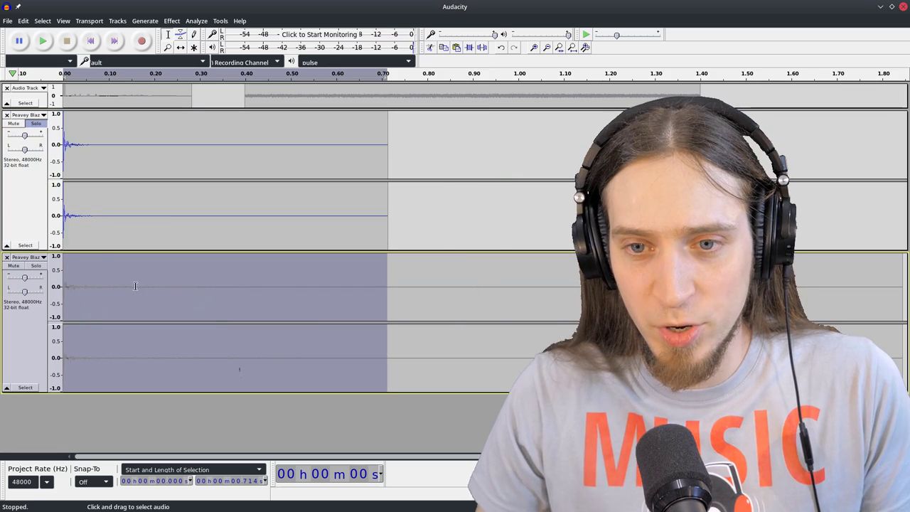
left_click(39, 125)
left_click(36, 266)
left_click(26, 335)
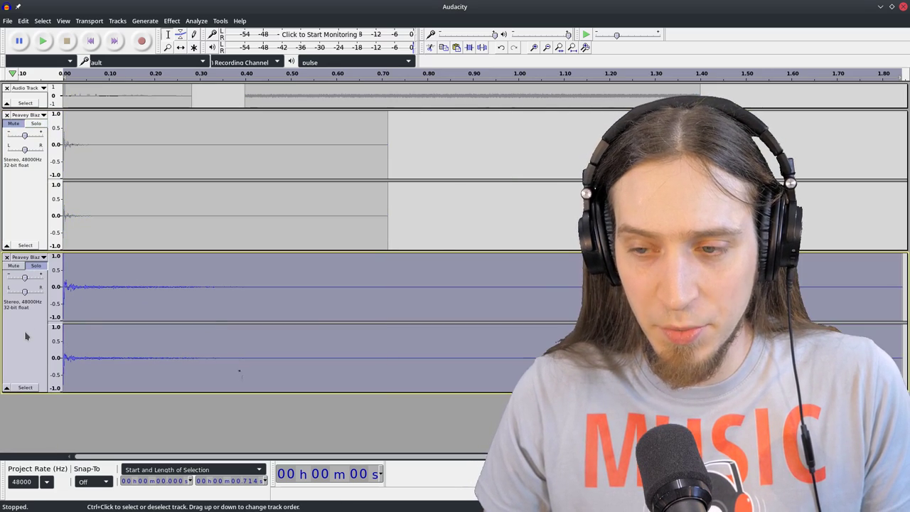
key("space")
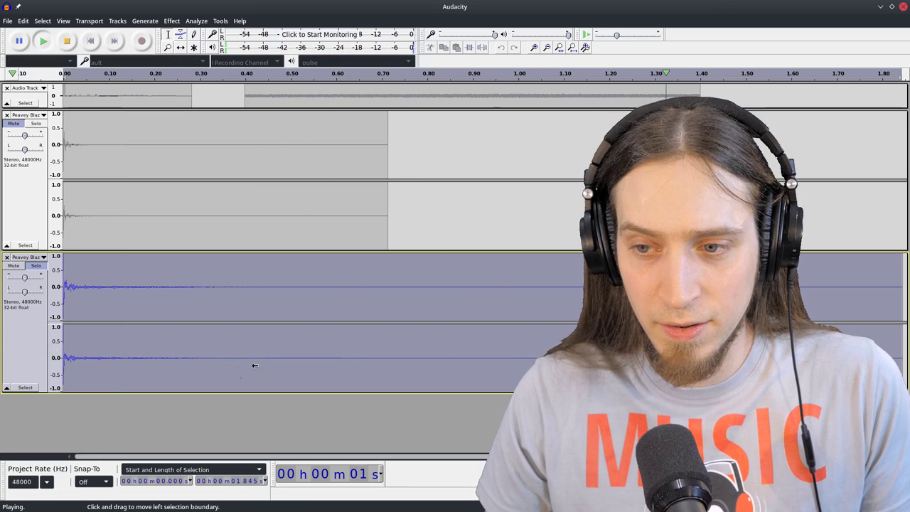
key("space")
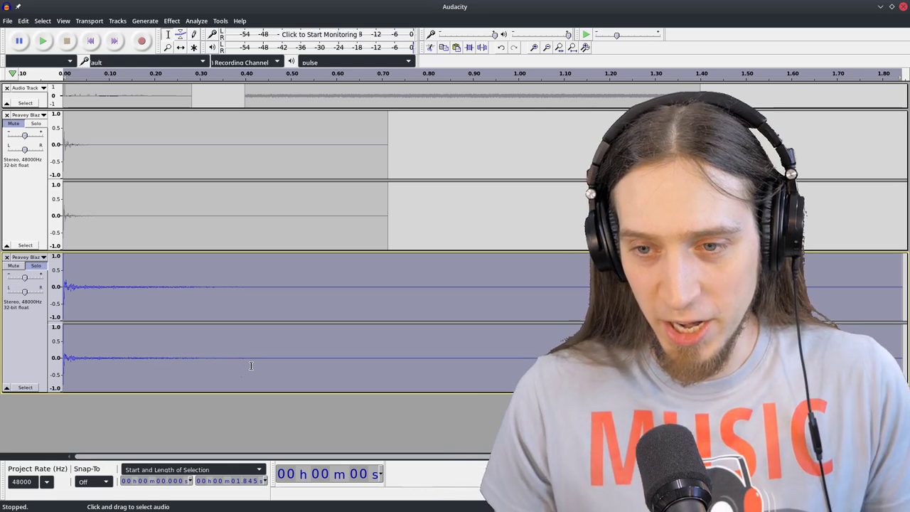
- Examine the full length of the second Peavey recording with its whole clip selected
key("ctrl+3")
key("ctrl+3")
left_click(159, 382)
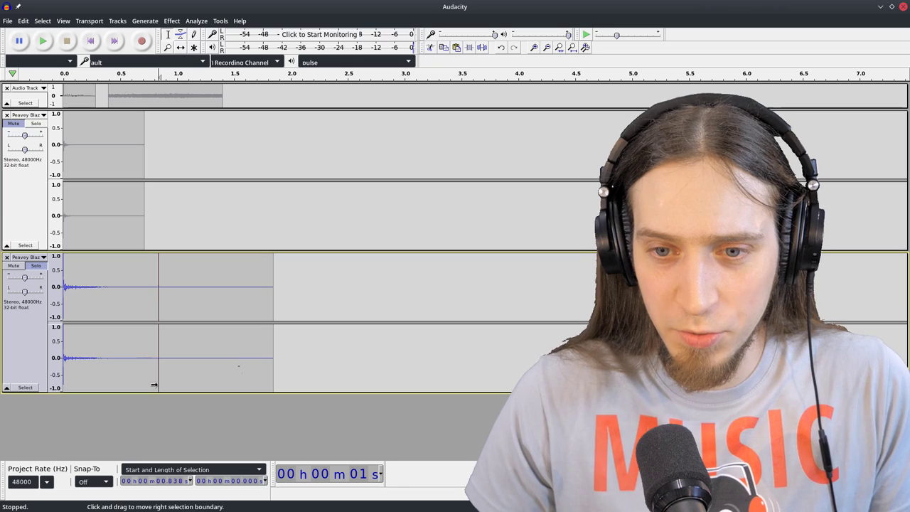
double_click(134, 313)
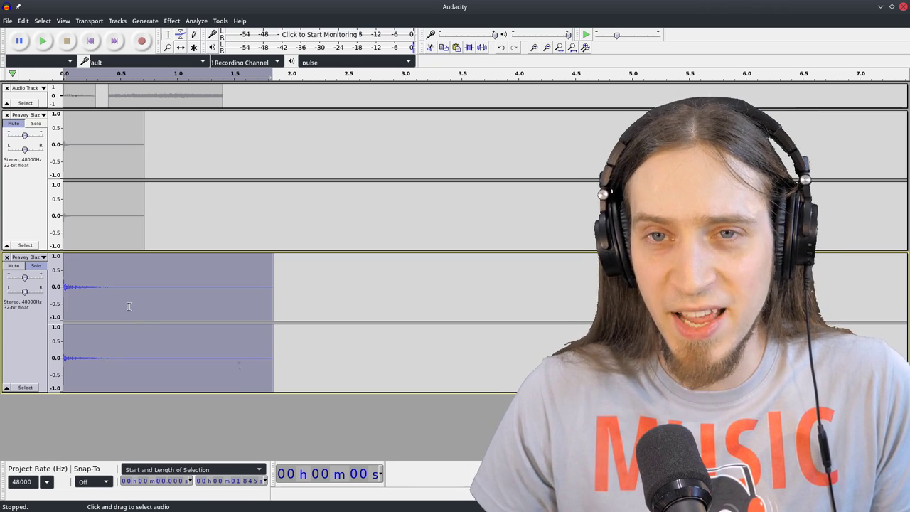
- Switch to Carla, load tissue-pack-01.flac as the impulse response, and turn Dry down to -inf
left_click(127, 400)
left_click(428, 331)
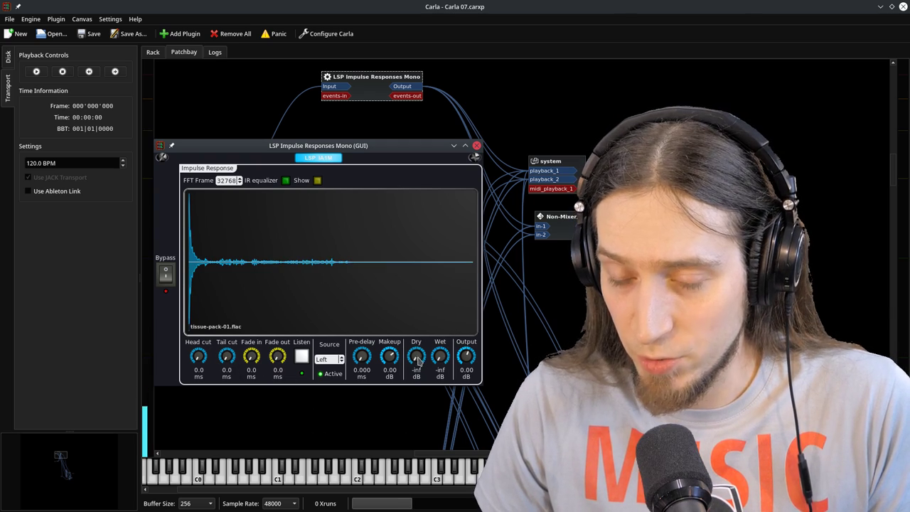
left_click_drag(416, 358, 412, 407)
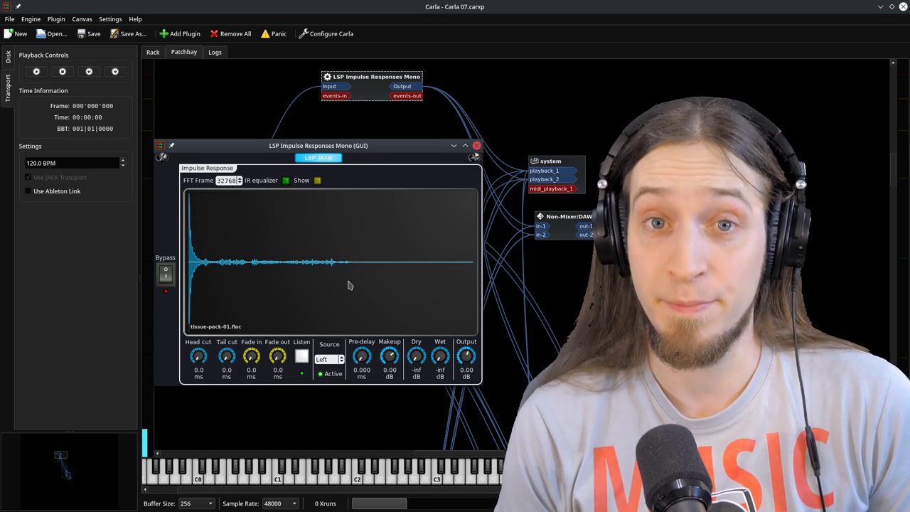
- Switch to Audacity, mute the second Peavey track, and play the soloed Fireworks track from the start
key("alt+Tab")
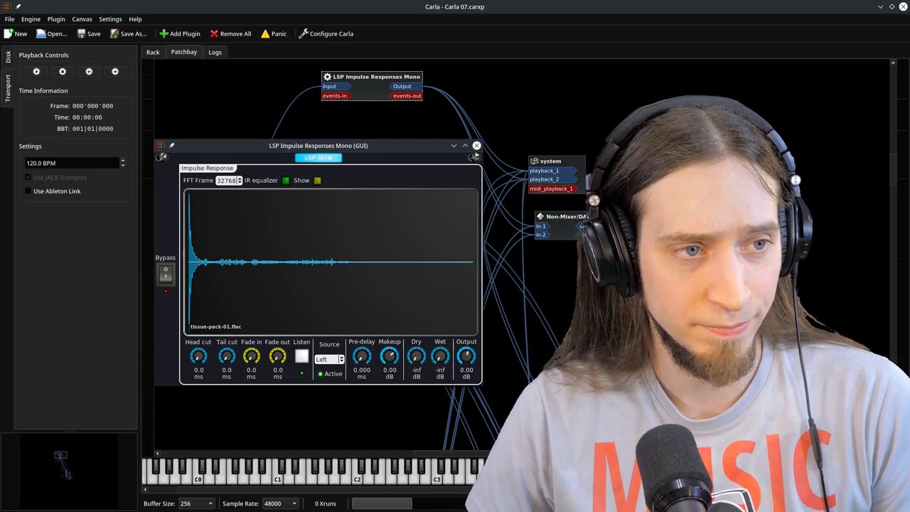
left_click(16, 167)
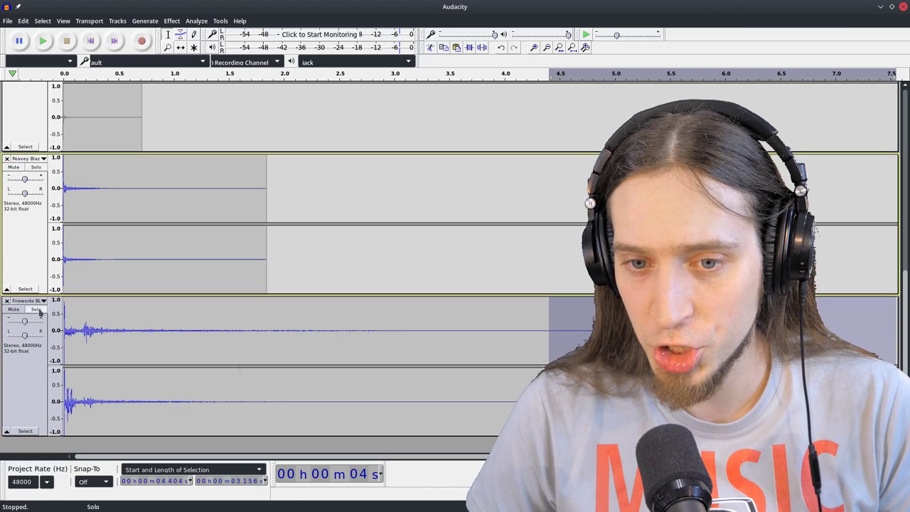
left_click(37, 310)
left_click(90, 42)
scroll(16, 369, "up", 2)
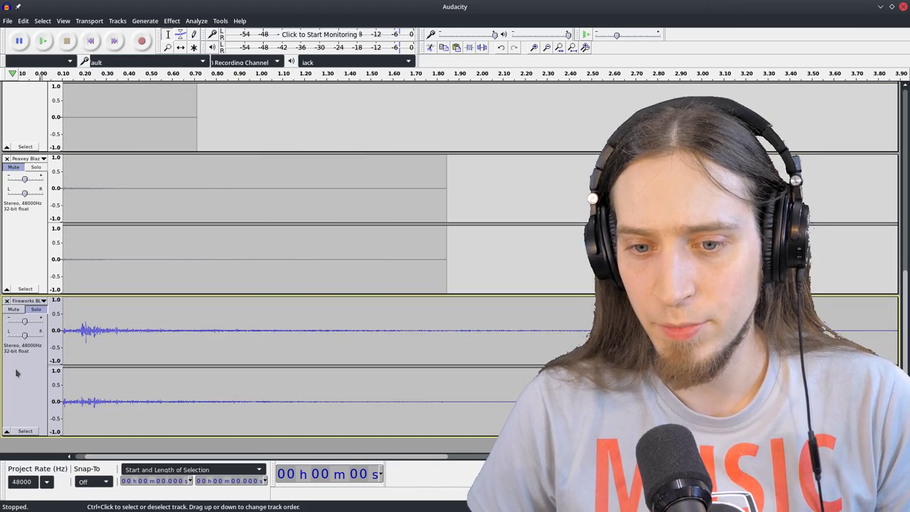
key("space")
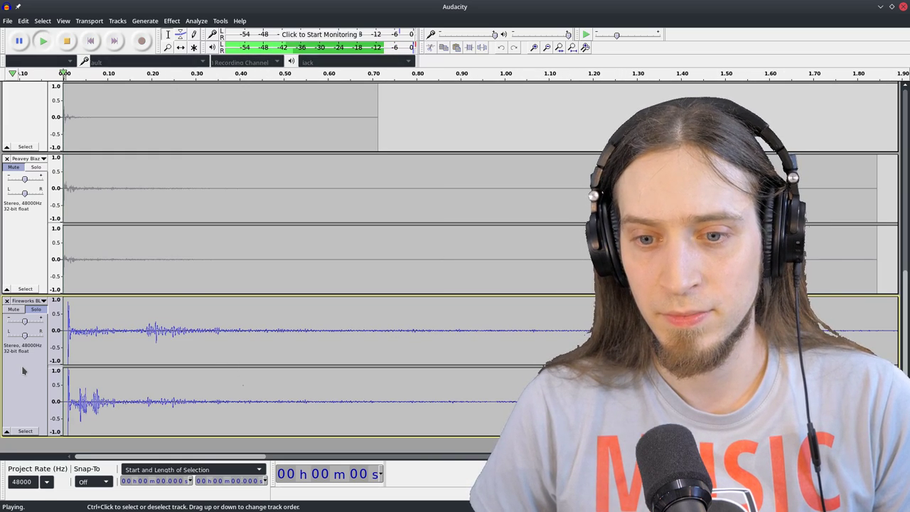
key("ctrl+3")
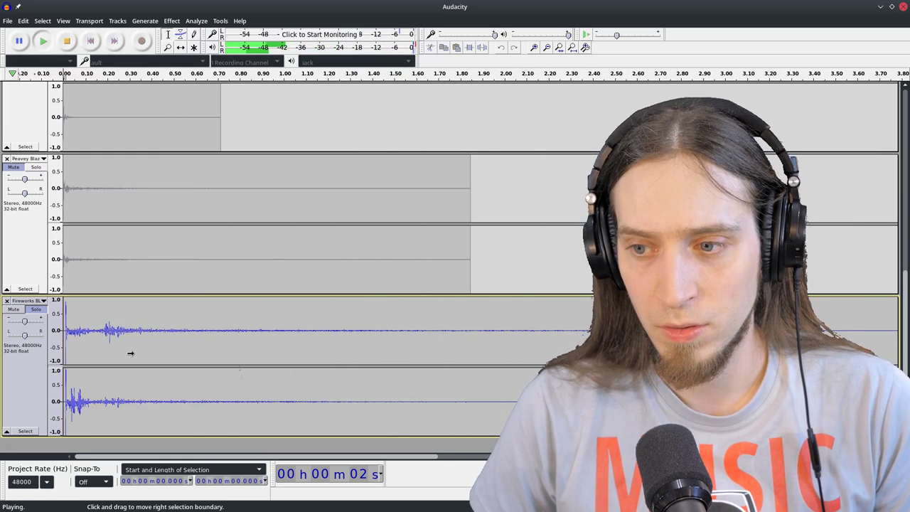
key("ctrl+3")
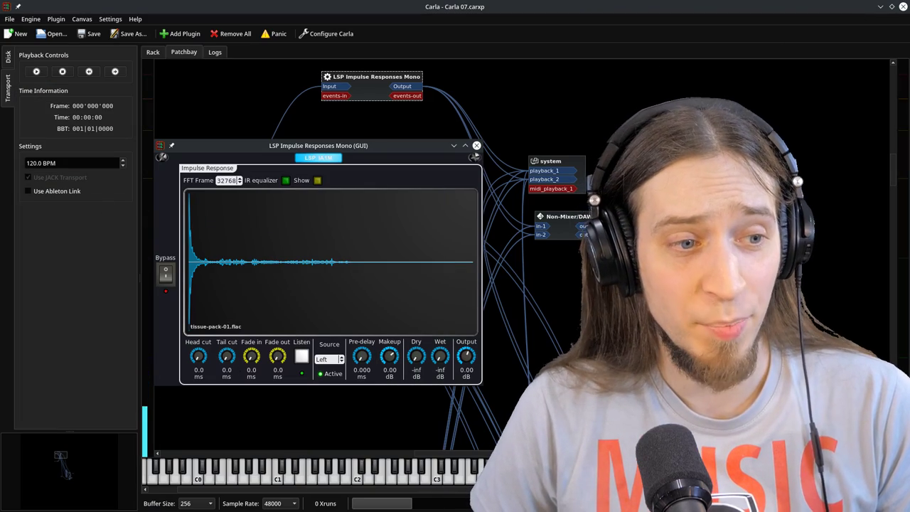
- Load Fireworks BLAST 1.flac as the impulse response in Carla, lower Wet to -18.00 dB and set Source to Right
left_click_drag(0, 199, 250, 250)
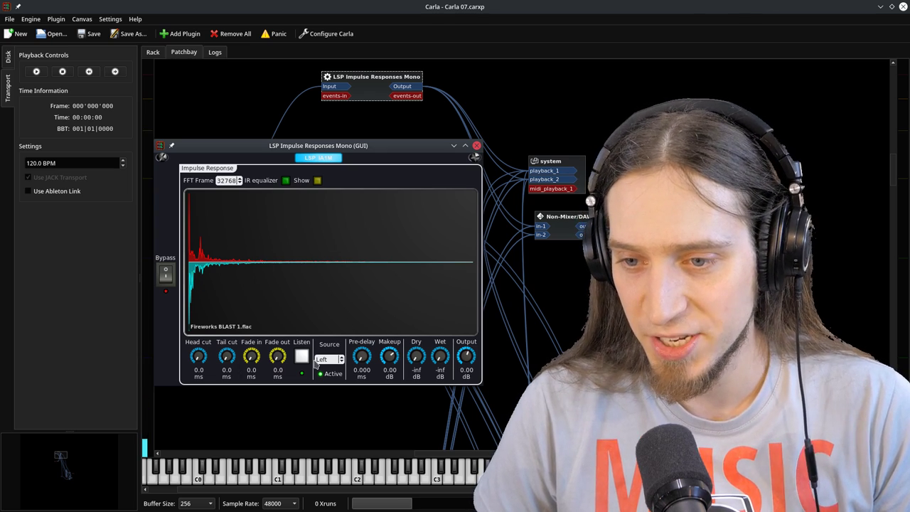
left_click_drag(439, 355, 420, 234)
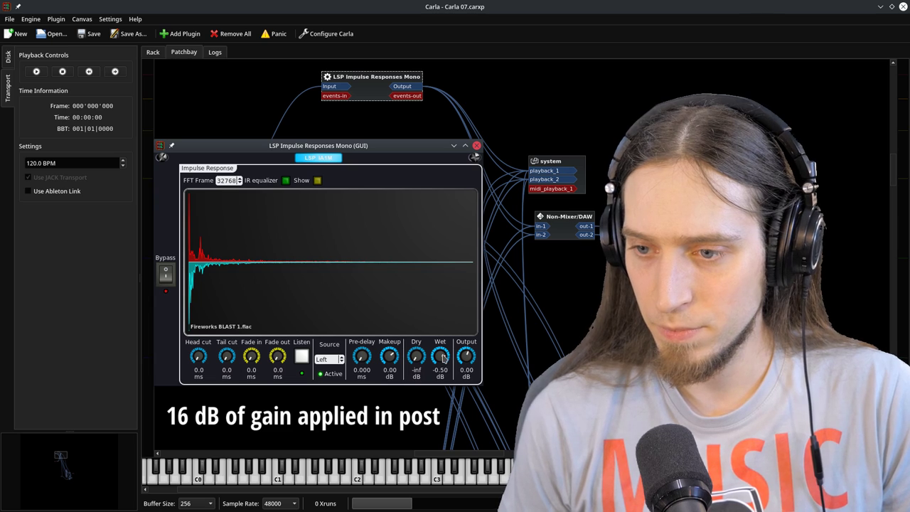
mouse_move(442, 357)
left_mouse_down()
mouse_move(447, 384)
mouse_move(446, 370)
left_mouse_up()
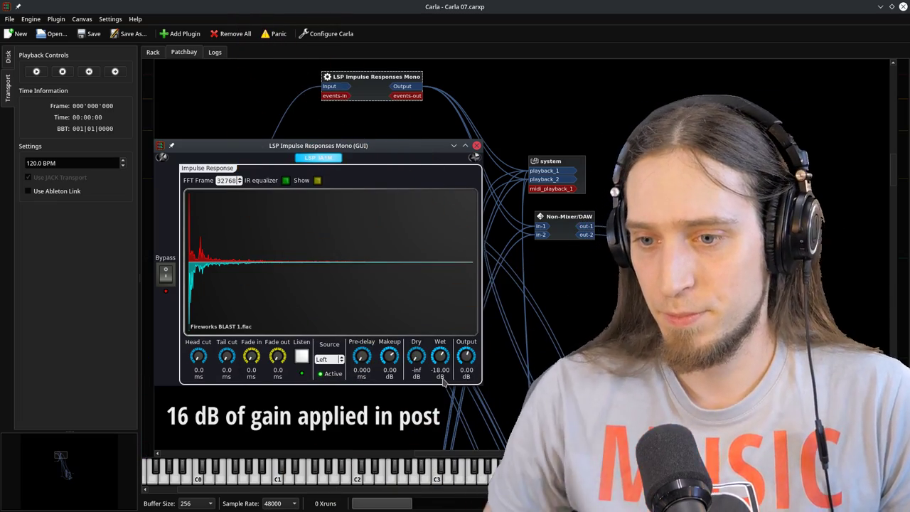
left_click(329, 359)
left_click(329, 376)
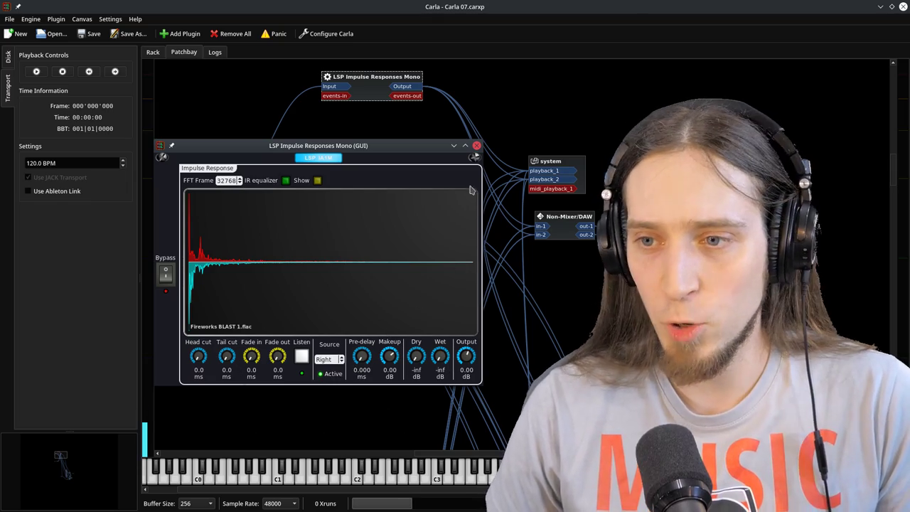
- Close the mono plugin window, add LSP Impulse Reverb Stereo with Fireworks BLAST 1.flac loaded, and close its window
left_click(476, 145)
left_click(180, 33)
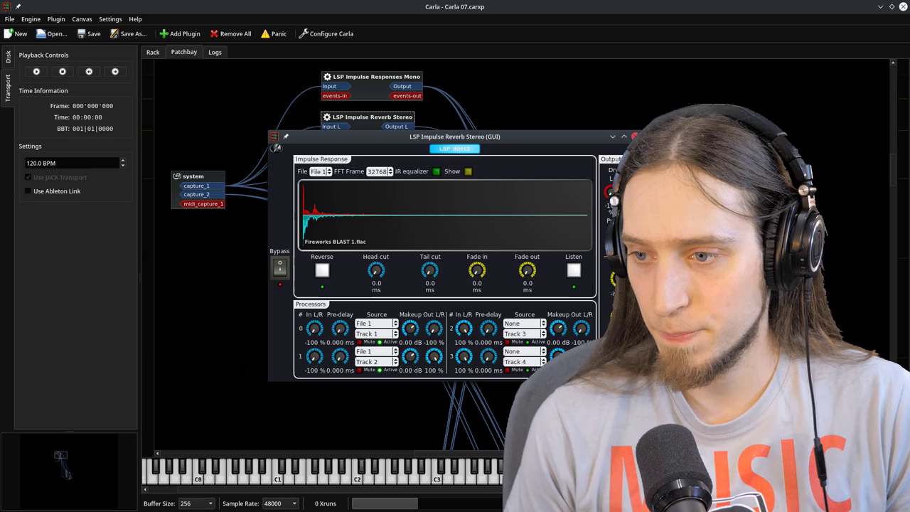
left_click(635, 137)
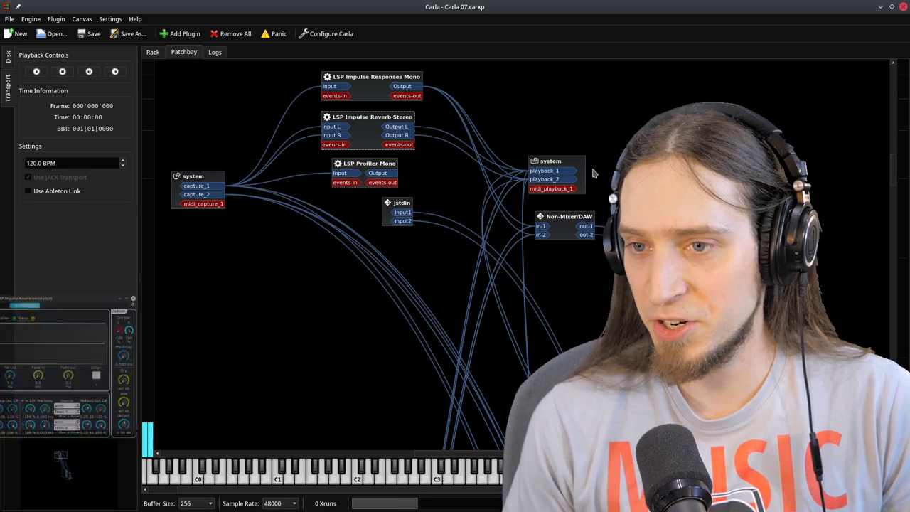